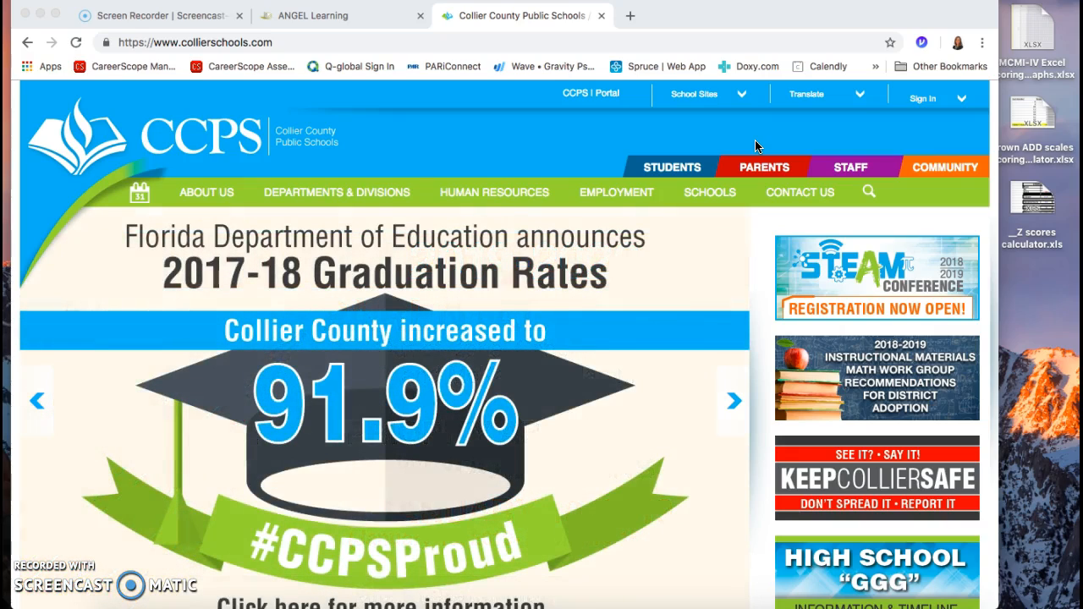
Step: Open the Data Warehouse login page from the Staff resources of the Collier County Public Schools site
left_click(854, 168)
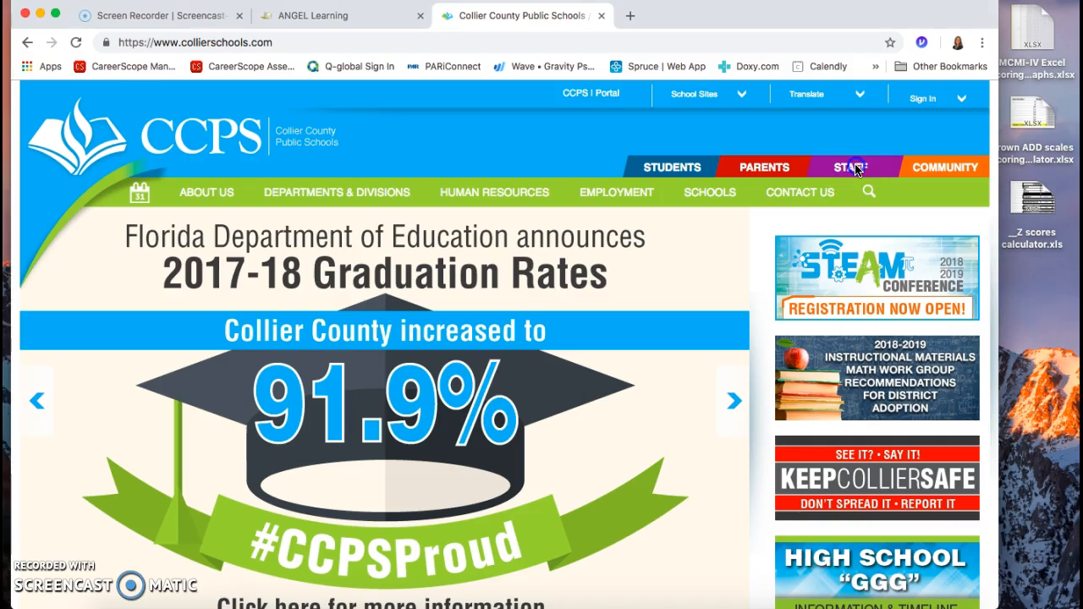
left_click(857, 166)
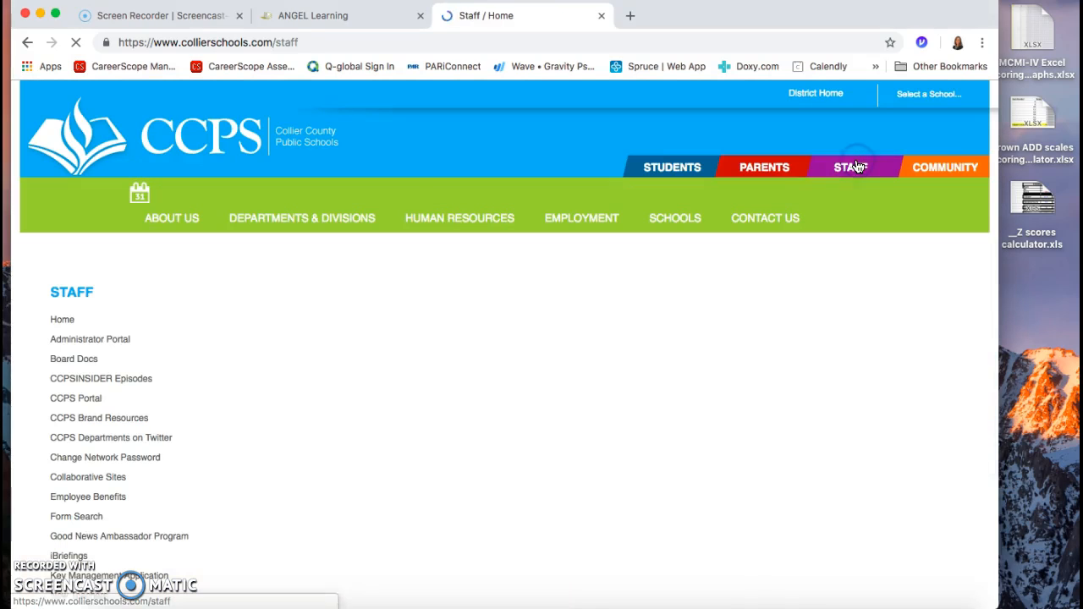
left_click(760, 180)
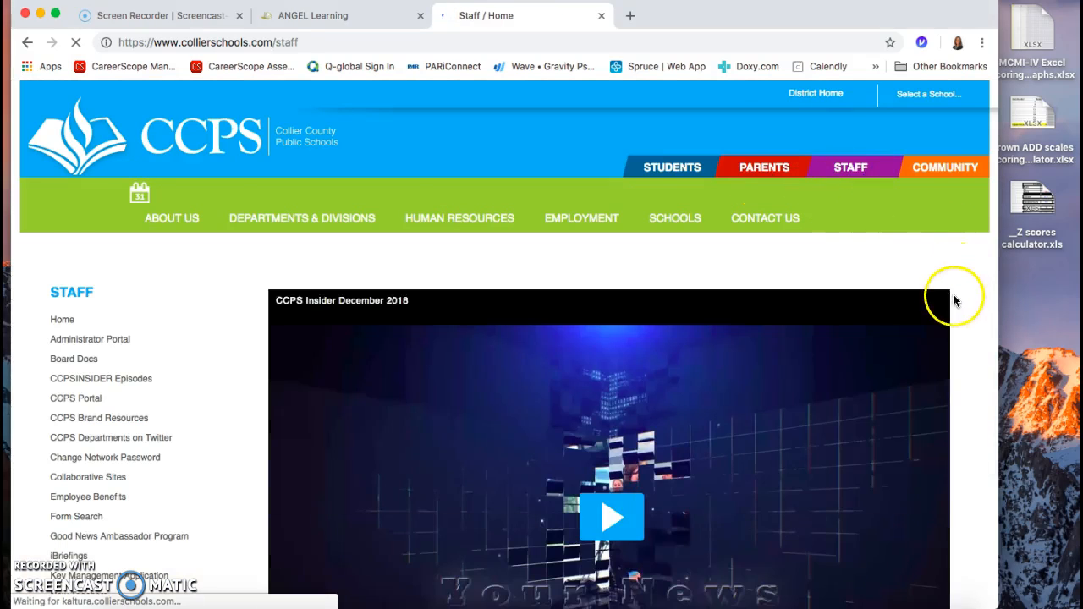
scroll(961, 335, "down", 3)
scroll(961, 337, "down", 5)
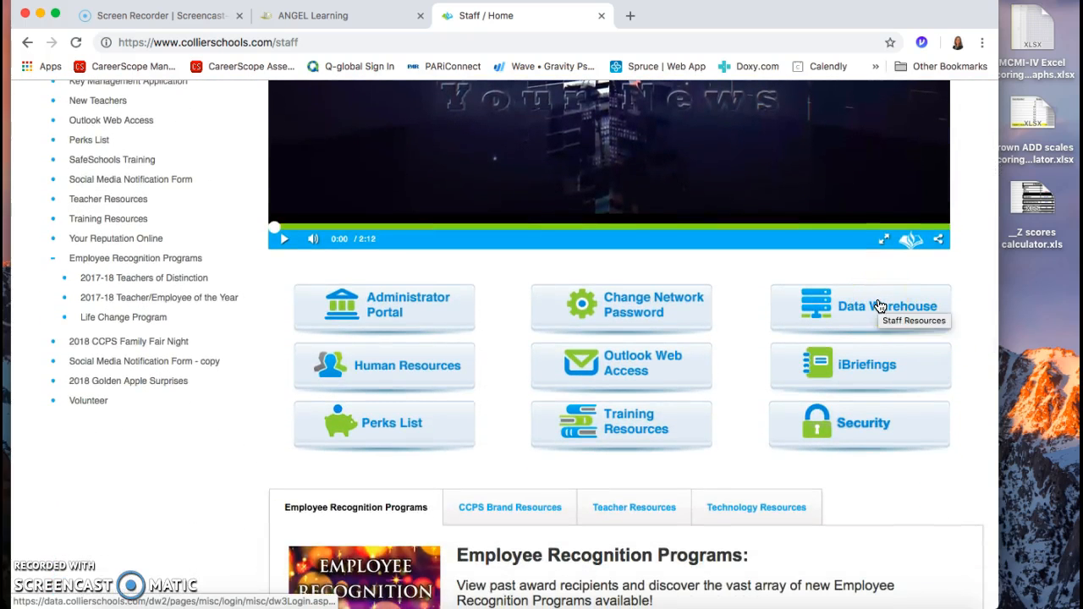
left_click(880, 306)
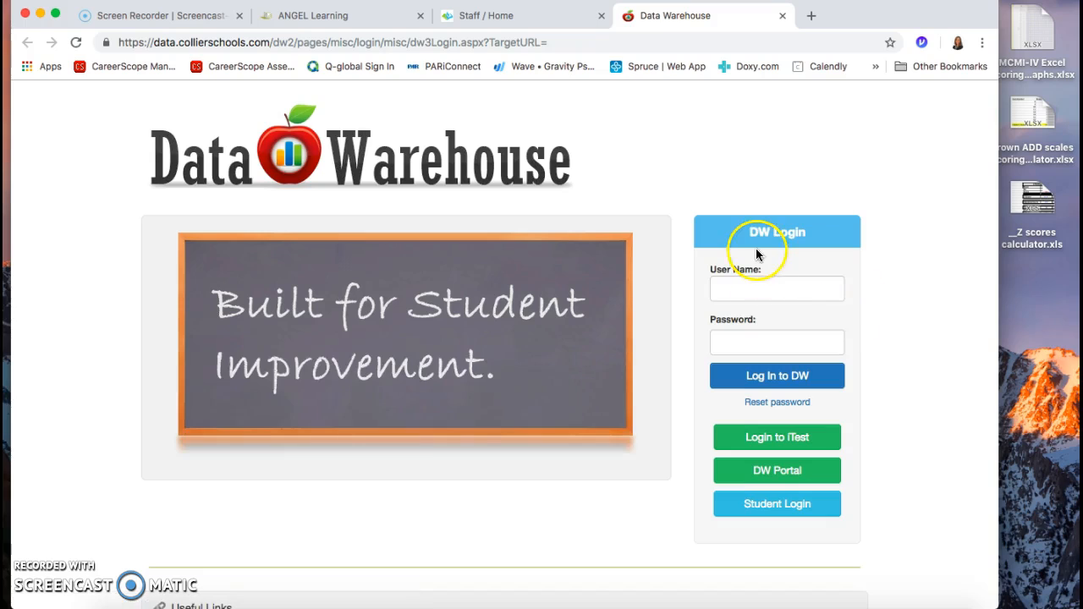
Step: Log in to the Data Warehouse with the account's user name and password
left_click(791, 293)
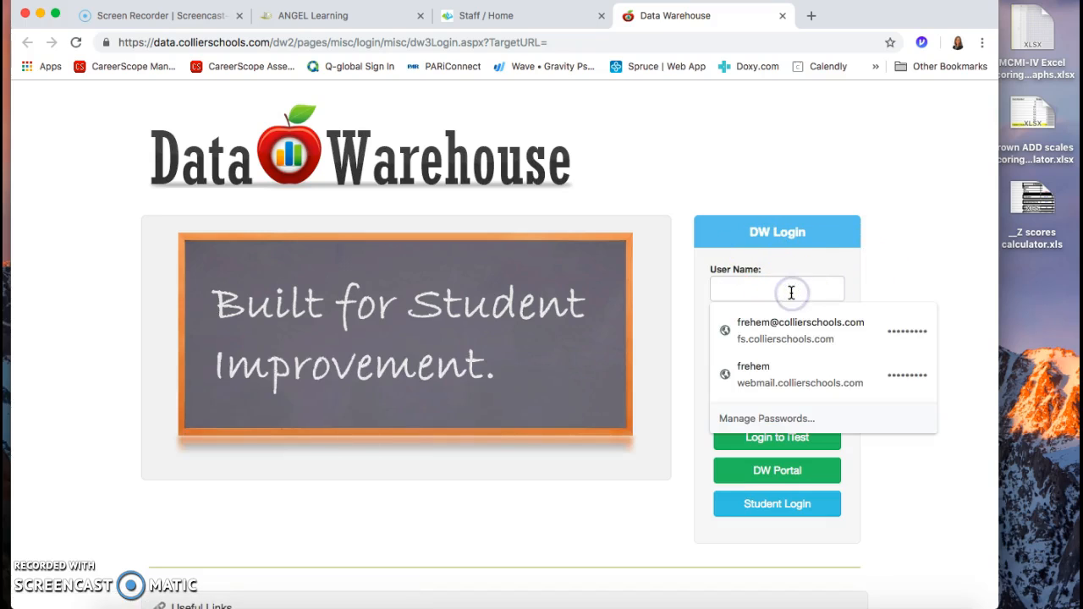
type("frehem")
key("Tab")
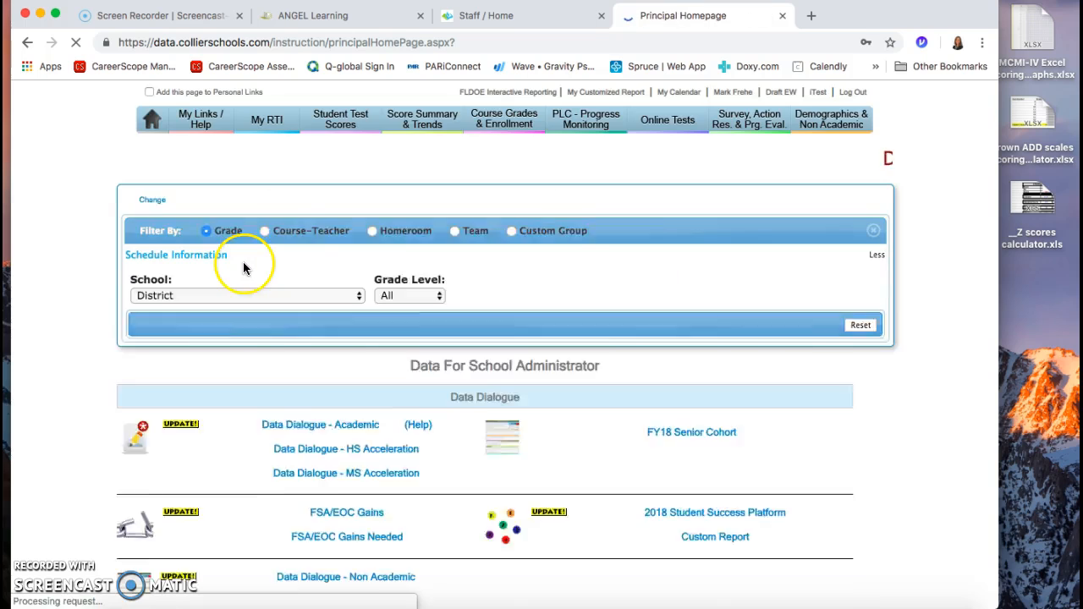
Step: Set the school filter to Eden Park Elementary -- (Title1) and open My Customized Report
left_click(217, 299)
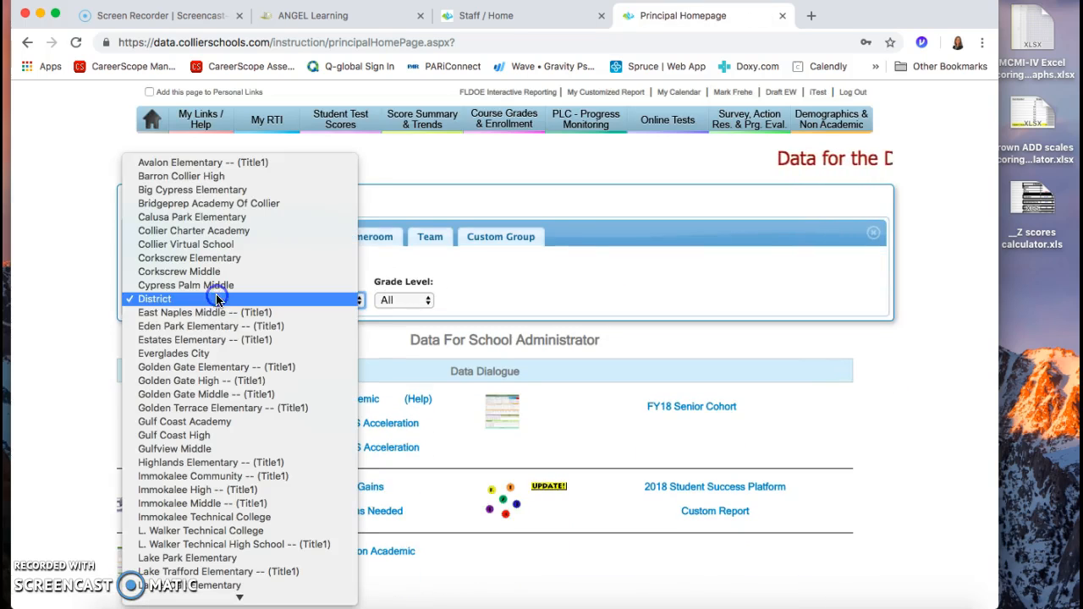
left_click(201, 326)
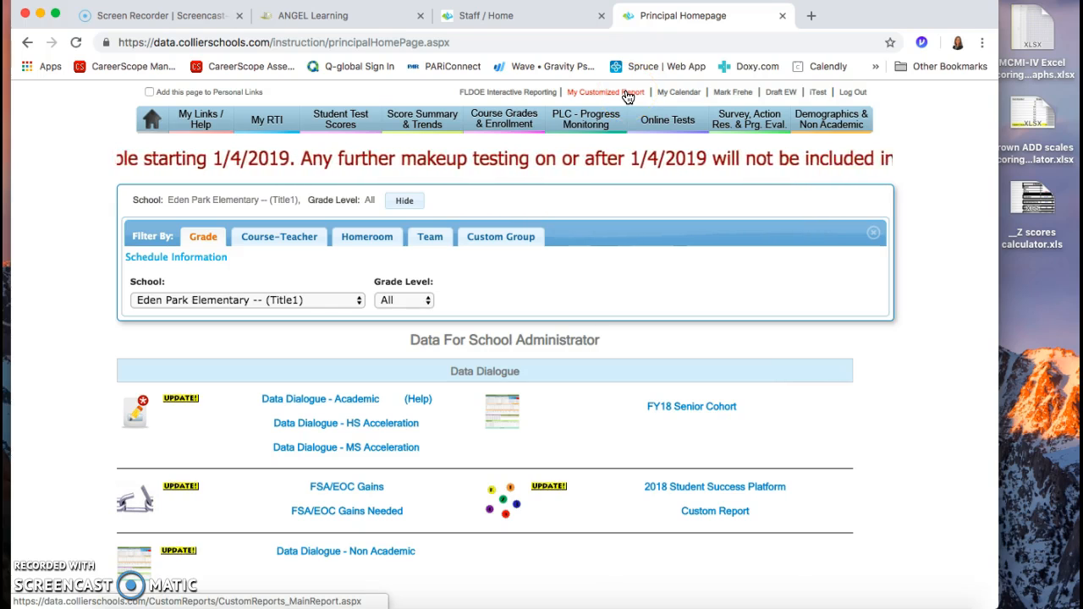
left_click(614, 95)
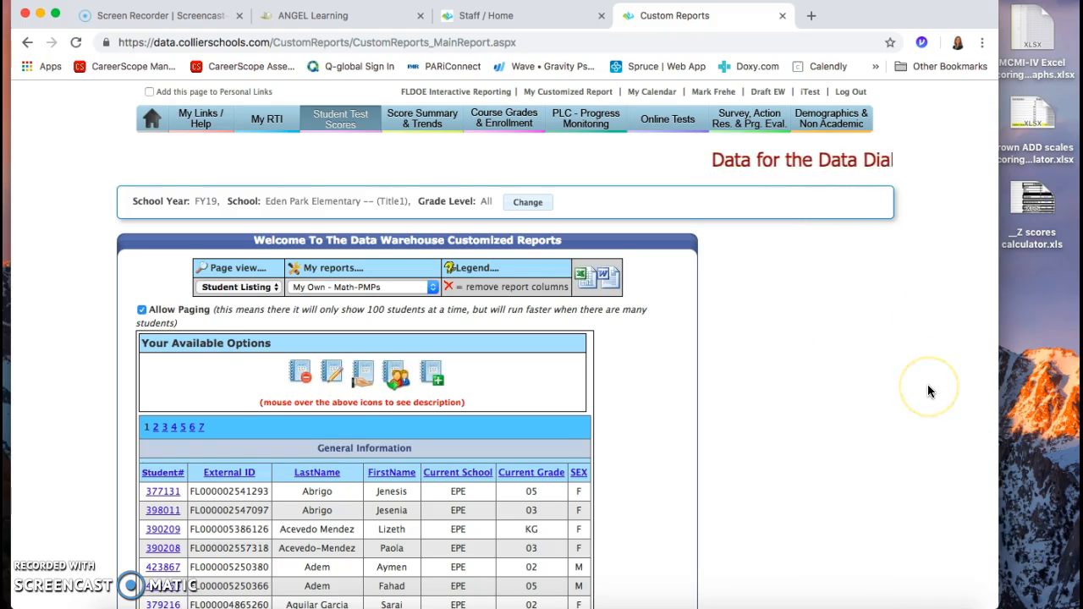
Step: Look over the My Own - Math-PMPs student listing and open its options for adding or removing columns
scroll(928, 388, "down", 3)
scroll(927, 388, "up", 3)
scroll(736, 472, "down", 3)
scroll(736, 471, "up", 3)
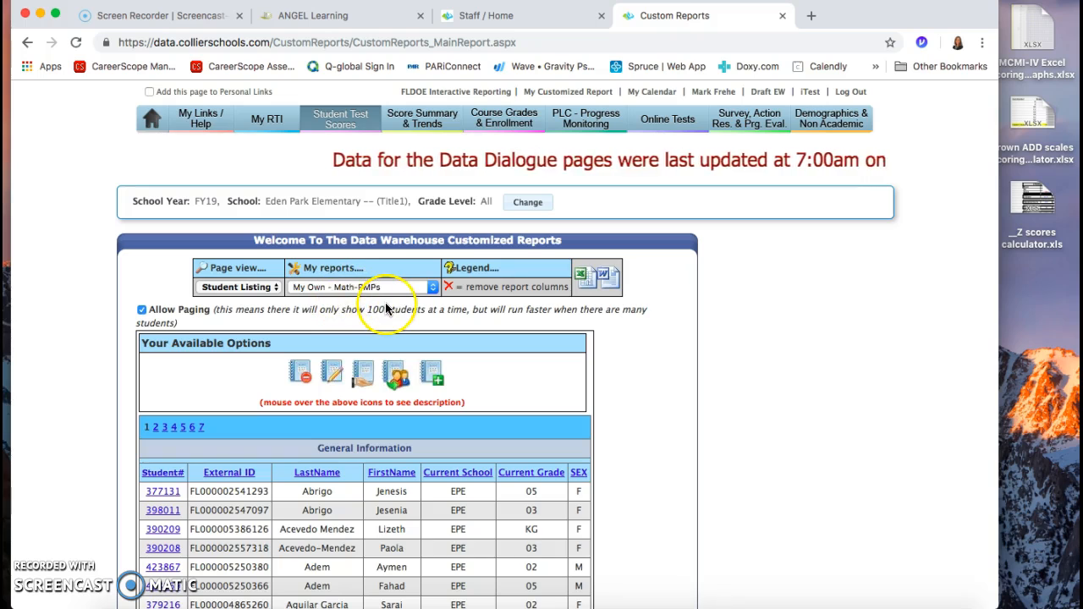
left_click(334, 381)
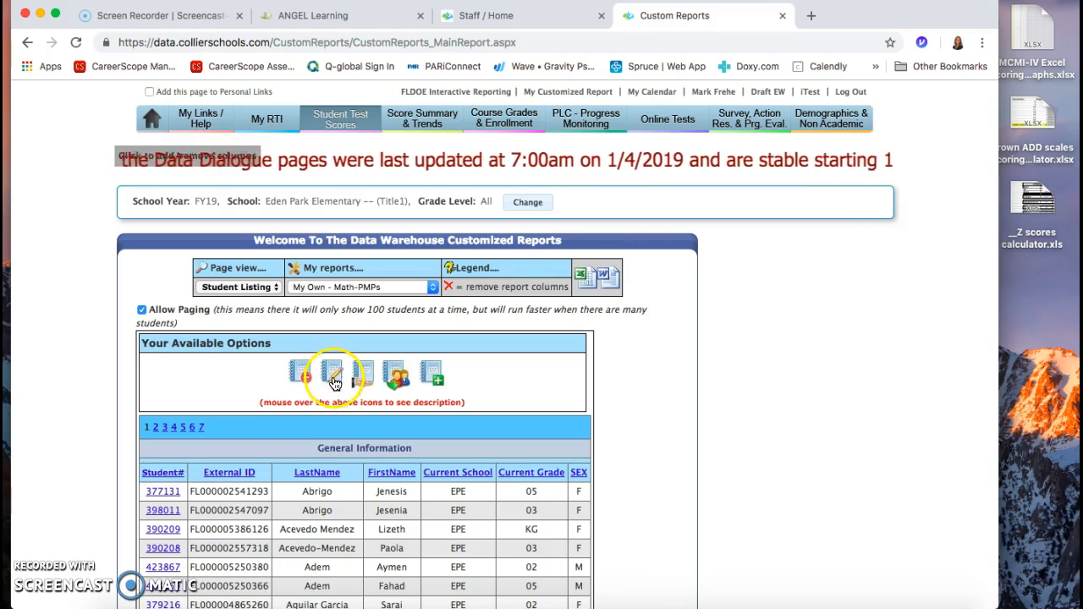
left_click(334, 376)
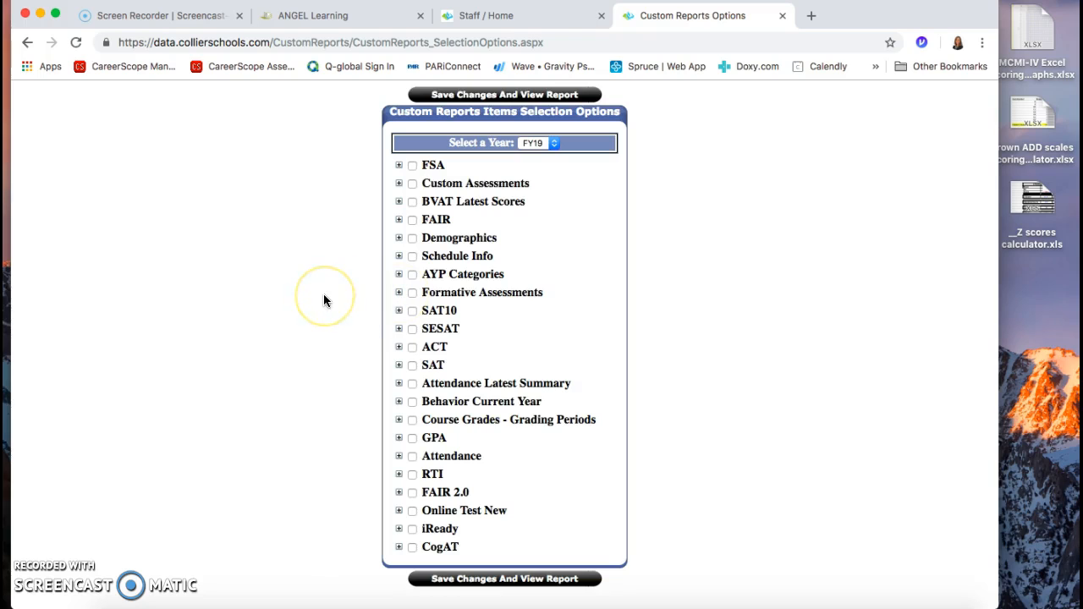
Step: Expand the FY19 Formative Assessments category and include its December 1-15 period in the report
left_click(399, 294)
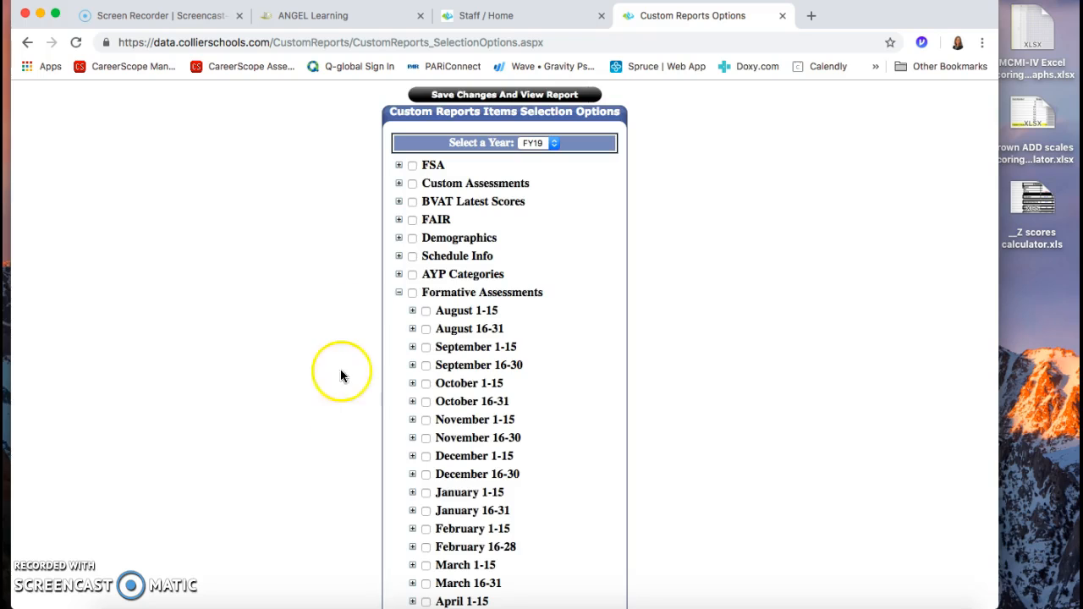
scroll(334, 425, "down", 1)
scroll(334, 424, "up", 2)
left_click(399, 291)
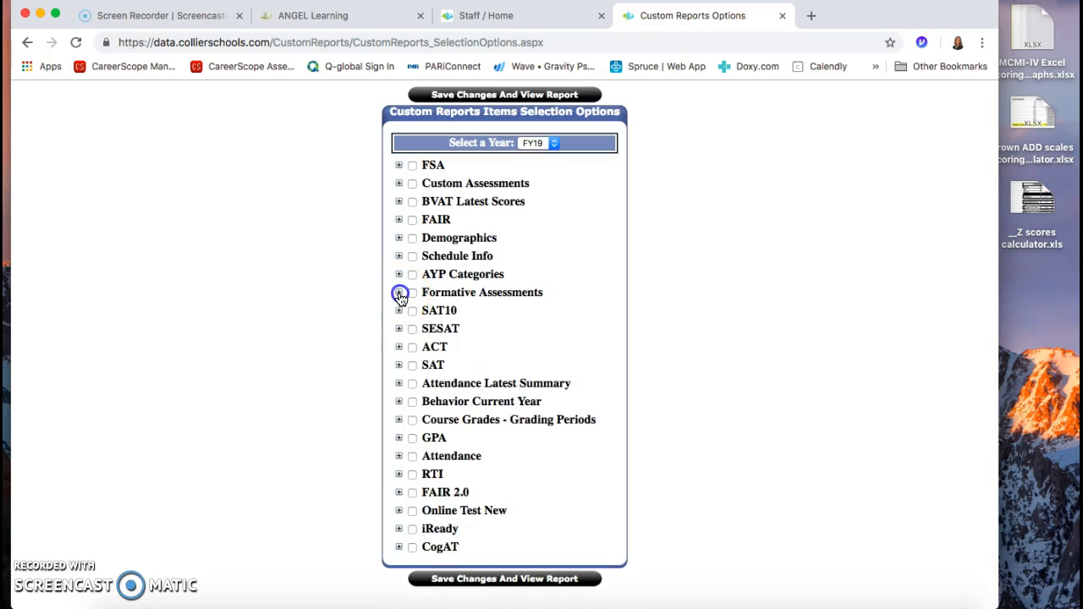
left_click(398, 293)
left_click(399, 292)
left_click(399, 292)
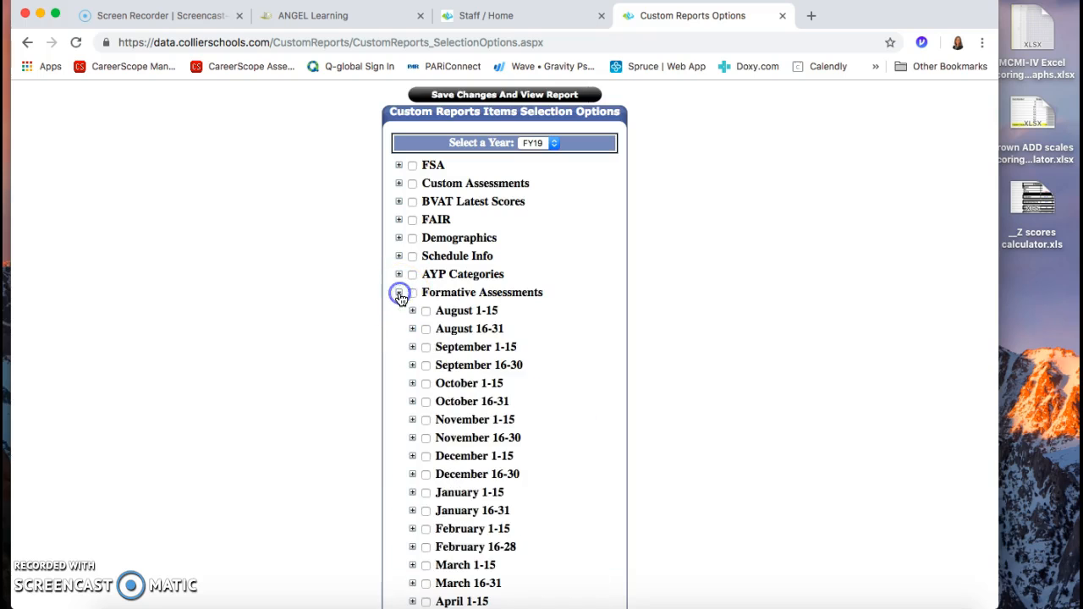
left_click(426, 457)
Step: Expand December 1-15 to examine the assessments it includes, and collapse it again
scroll(304, 420, "down", 2)
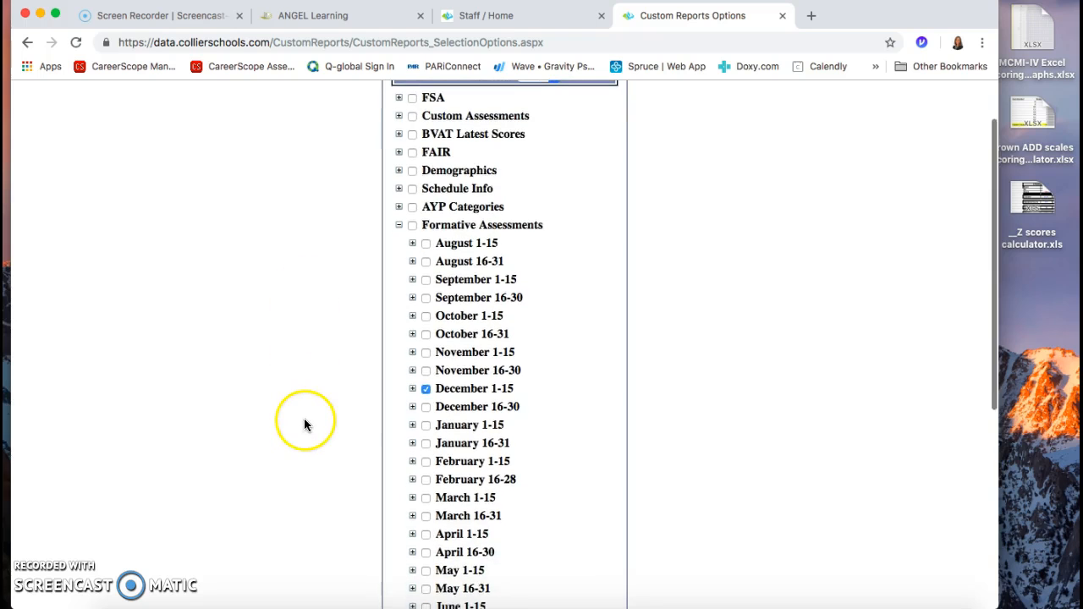
left_click(412, 389)
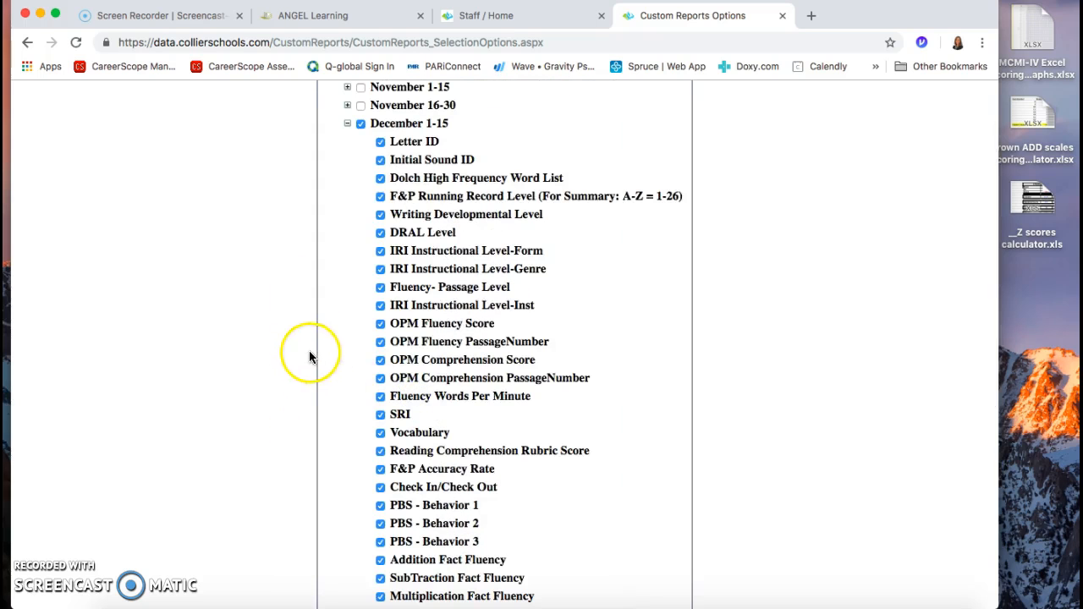
scroll(306, 352, "down", 4)
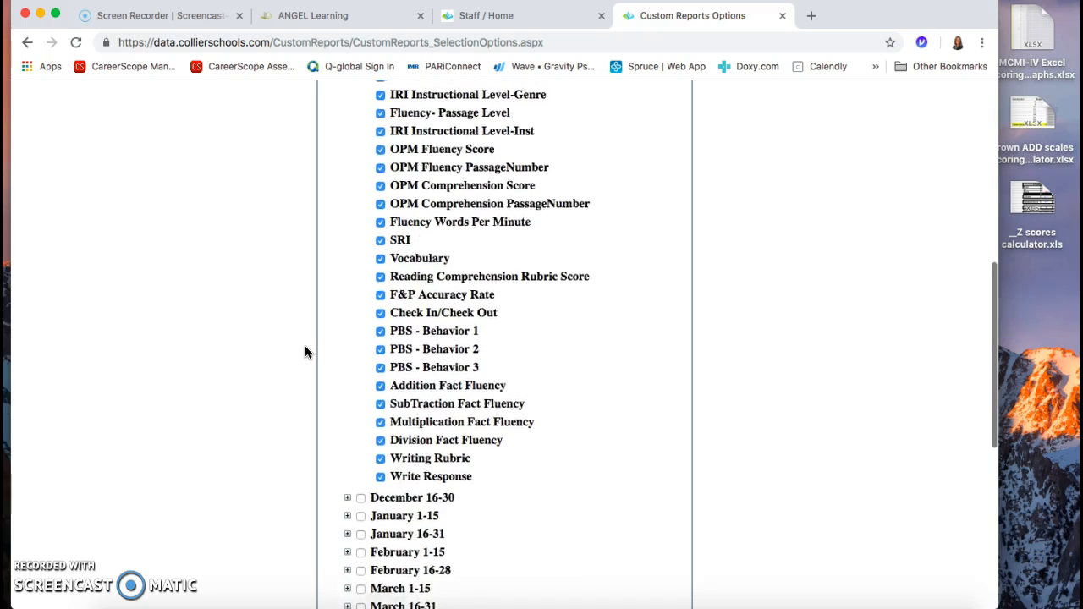
scroll(306, 352, "up", 9)
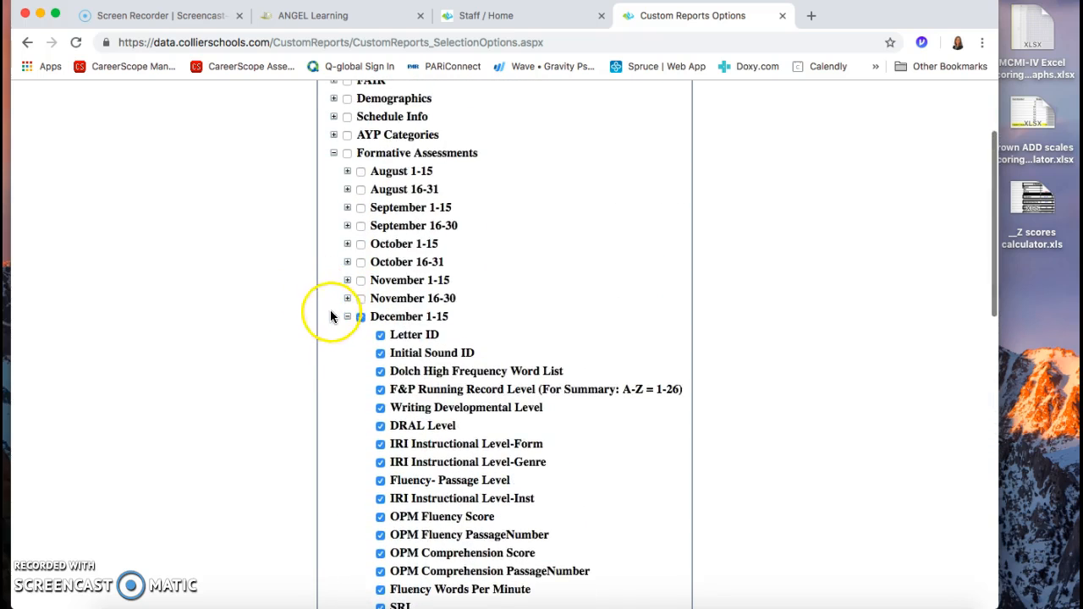
left_click(346, 318)
scroll(333, 306, "up", 2)
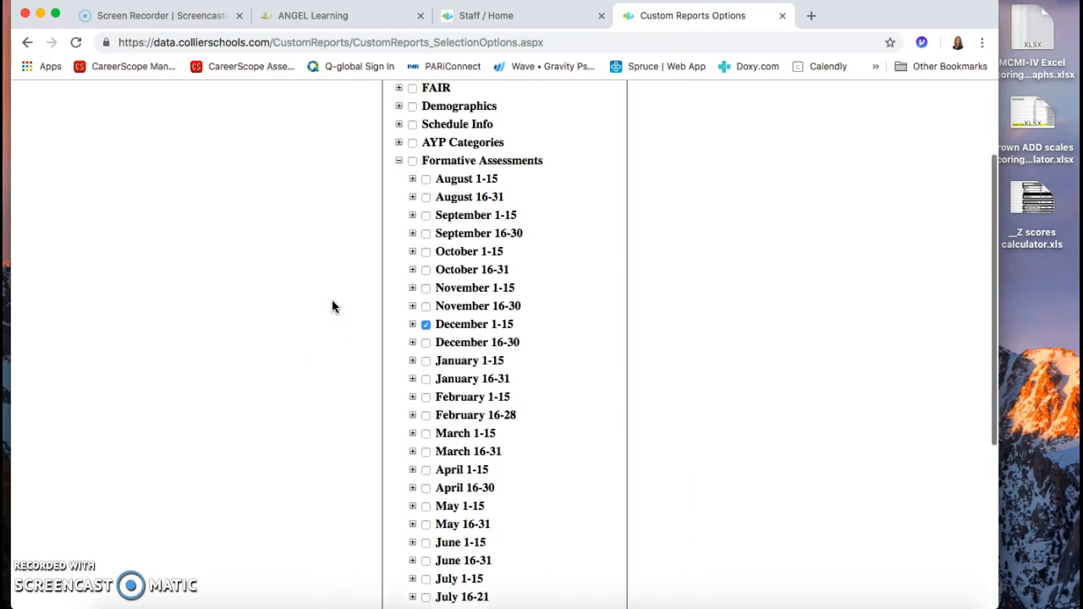
scroll(332, 306, "up", 2)
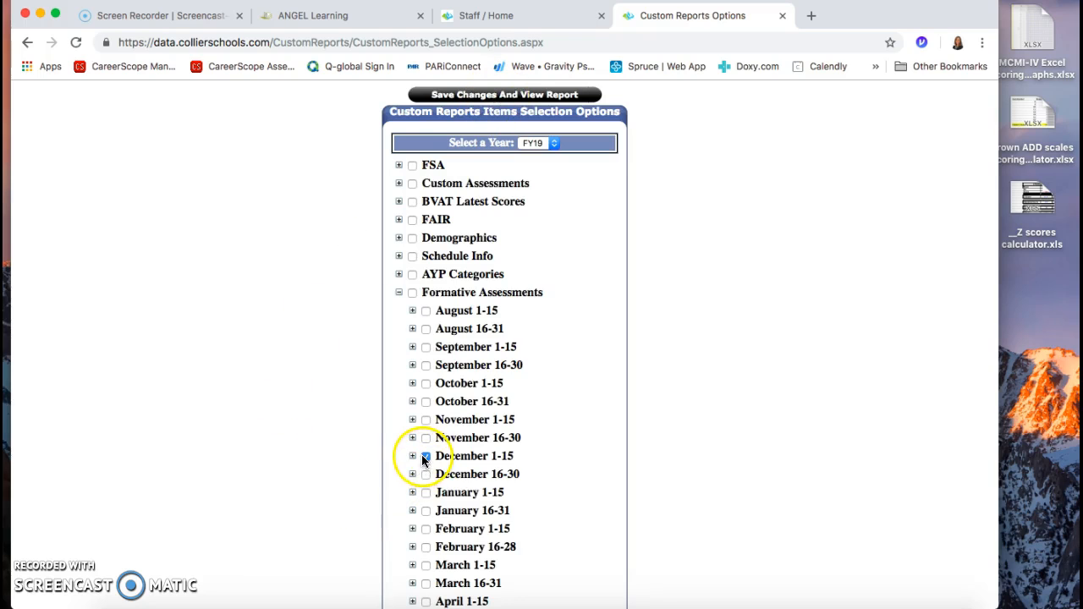
Step: Save the report item changes and view the updated custom report
left_click(505, 94)
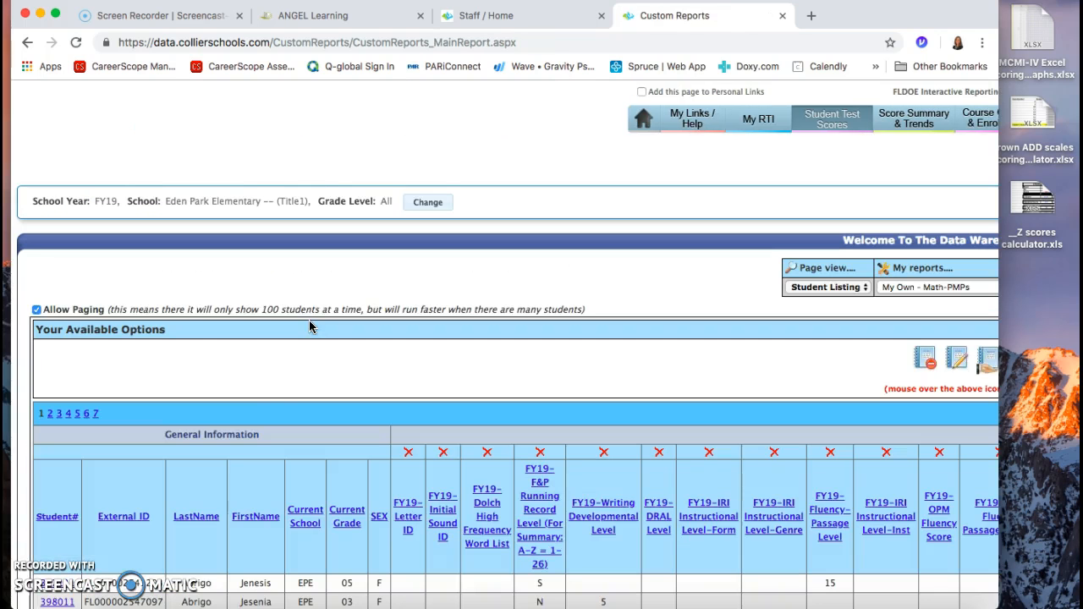
left_click(305, 411)
scroll(337, 438, "down", 8)
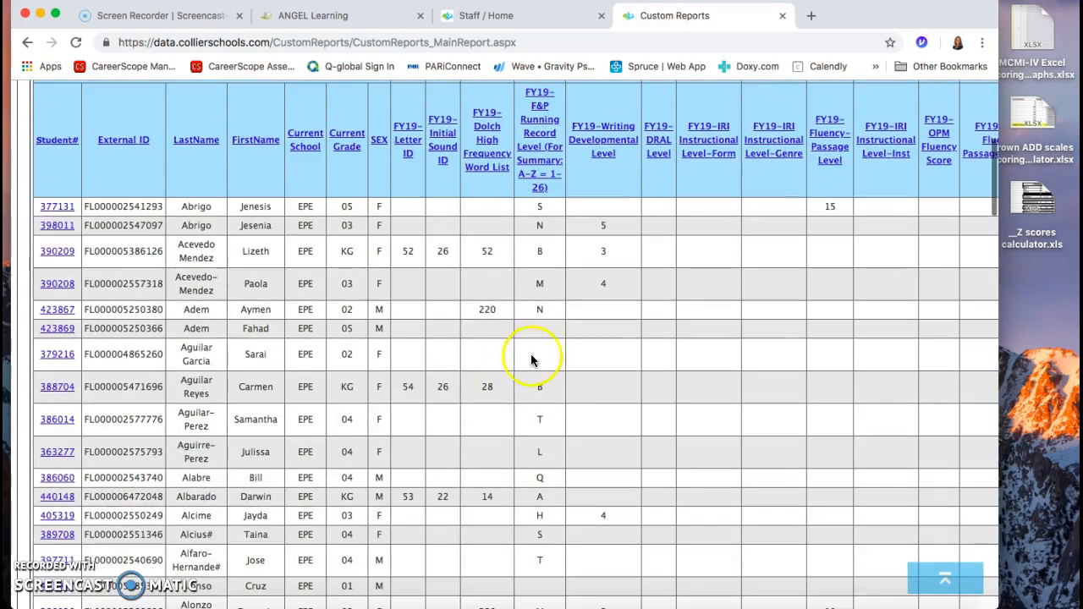
Step: Examine the December Formative Assessments columns across the full width of the student report
scroll(532, 357, "up", 6)
left_click(663, 505)
scroll(662, 505, "right", 3)
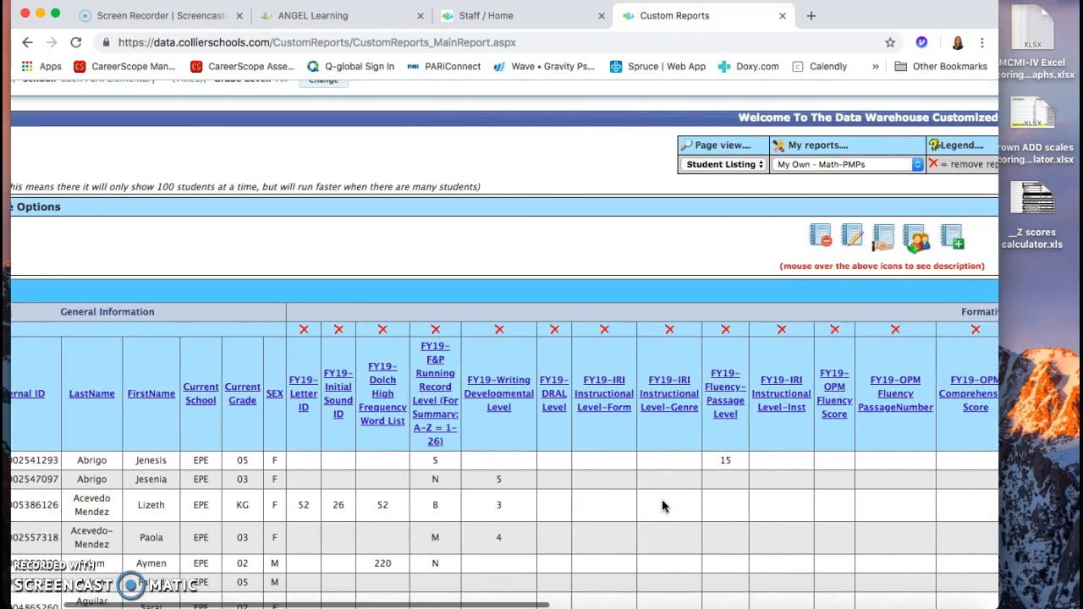
scroll(663, 505, "right", 9)
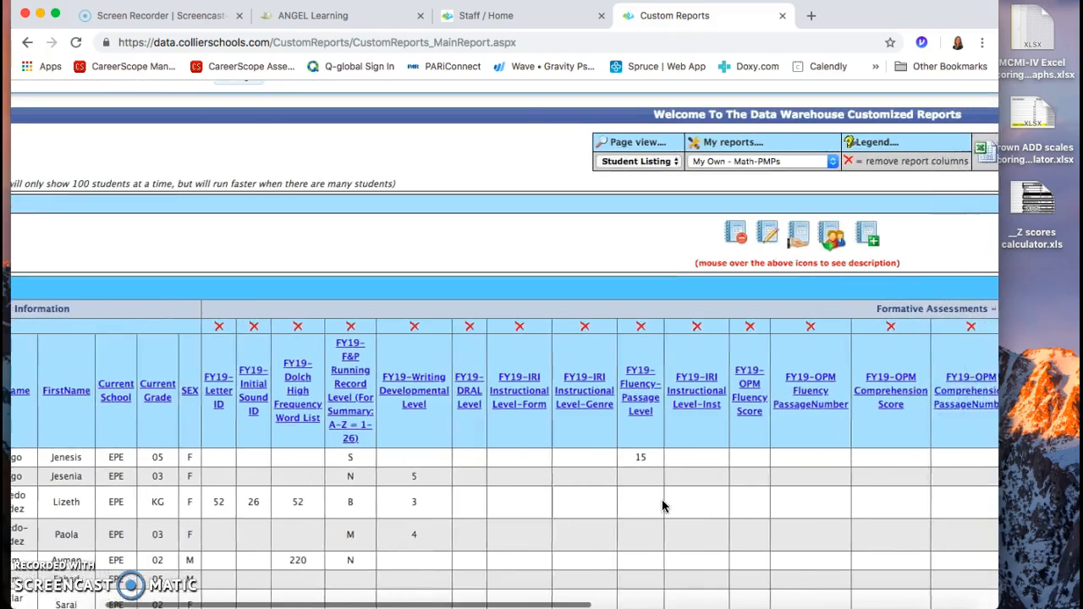
scroll(663, 505, "right", 15)
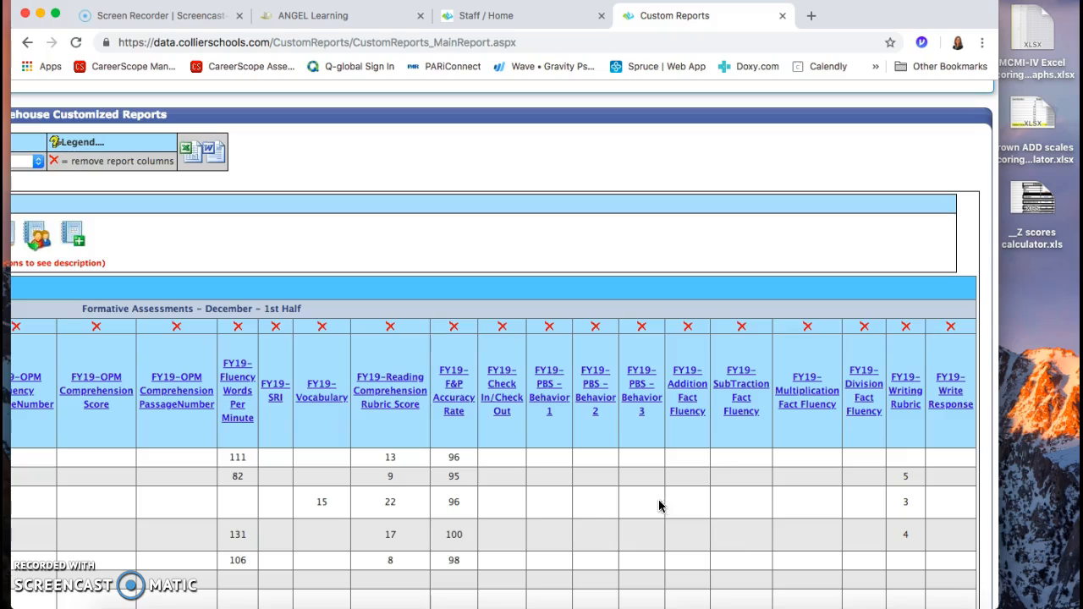
scroll(503, 476, "left", 20)
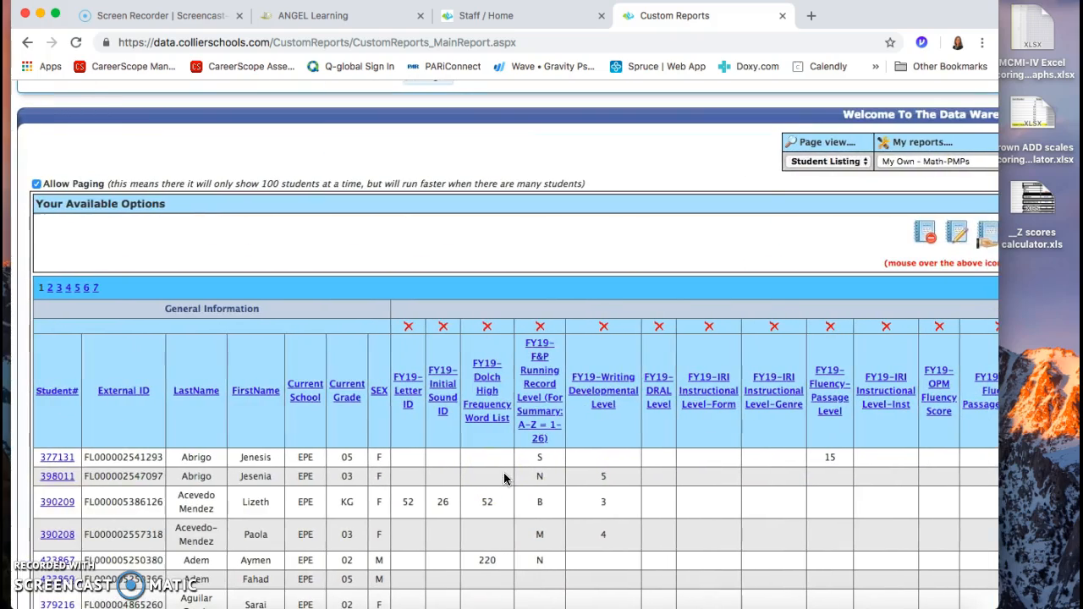
scroll(503, 479, "up", 3)
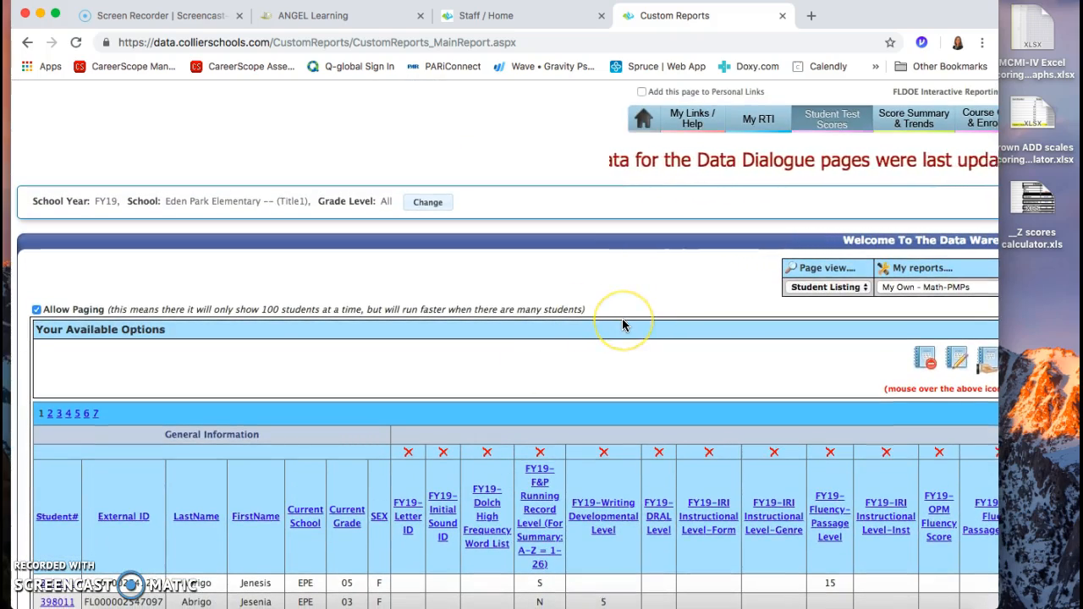
Step: Export the custom report to Excel and open the downloaded file
scroll(622, 324, "right", 10)
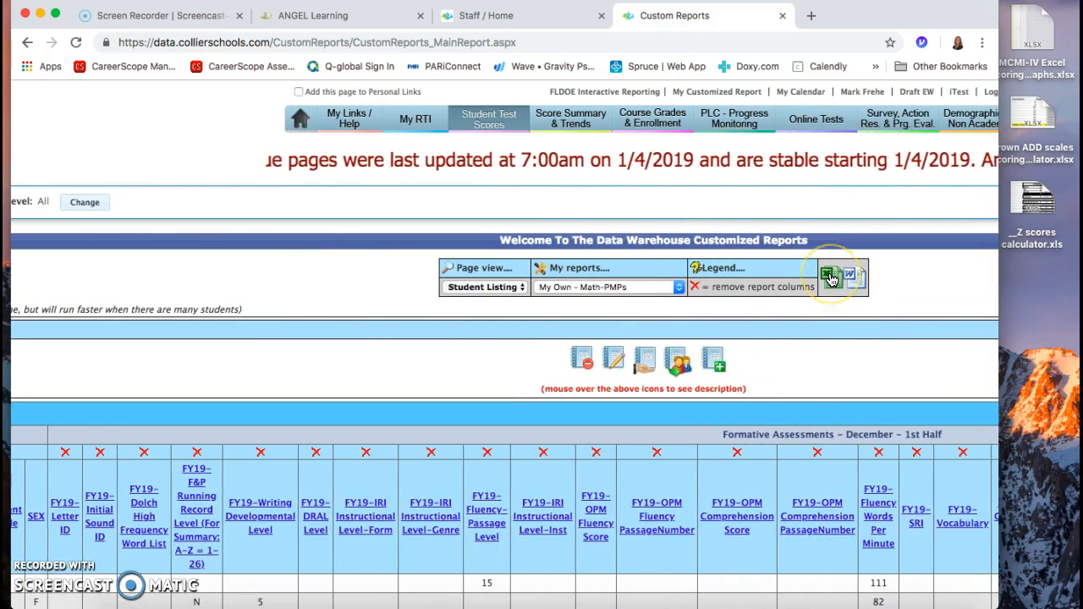
scroll(843, 354, "right", 4)
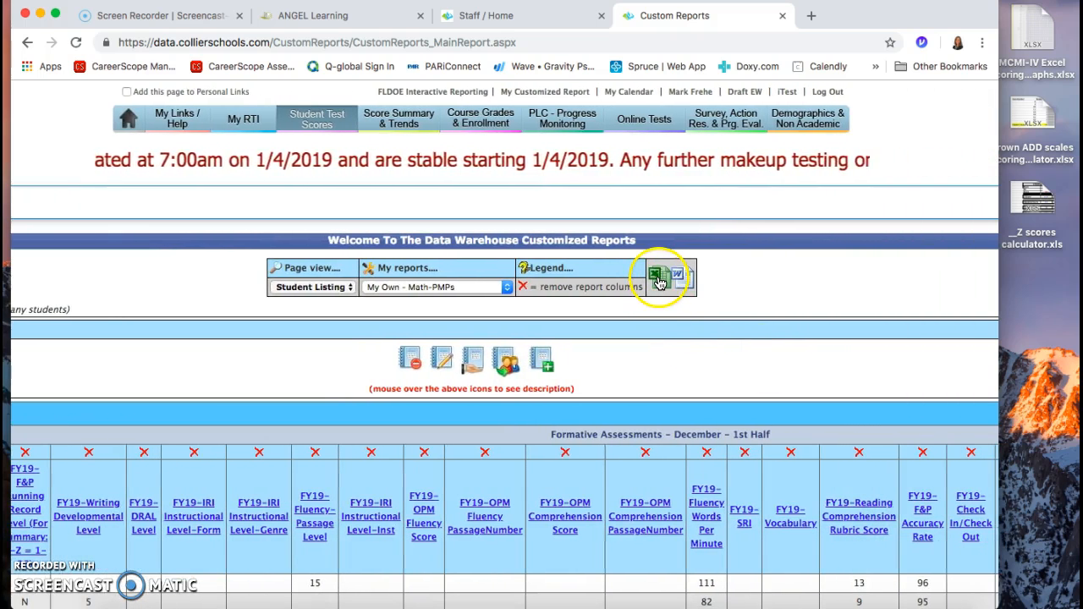
left_click(659, 281)
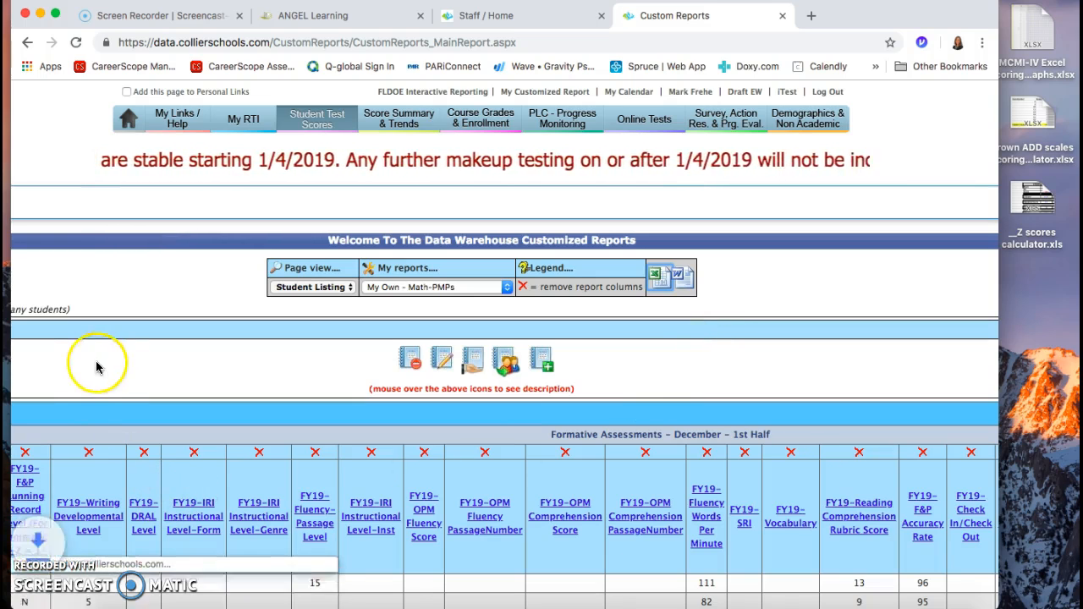
left_click(85, 597)
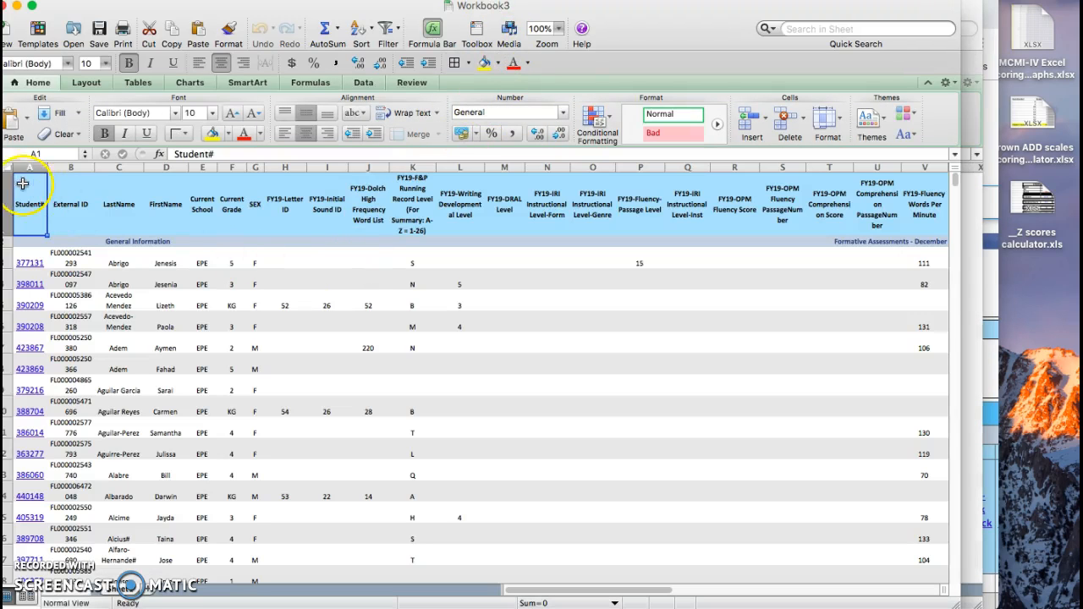
Step: Select the entire student report worksheet, and release that selection by selecting only cell B5
left_click(6, 165)
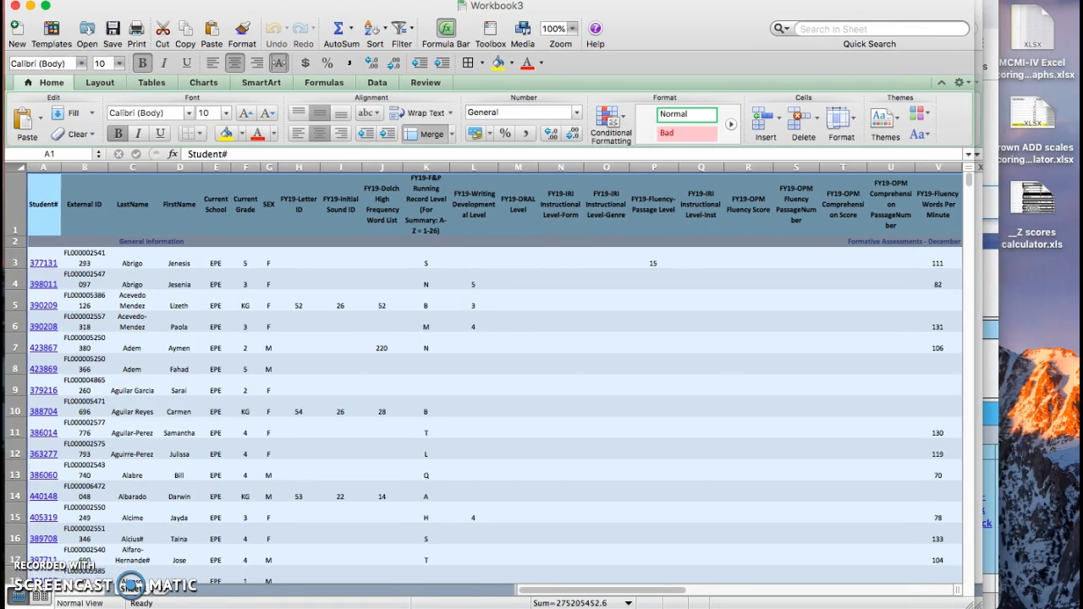
left_click(89, 297)
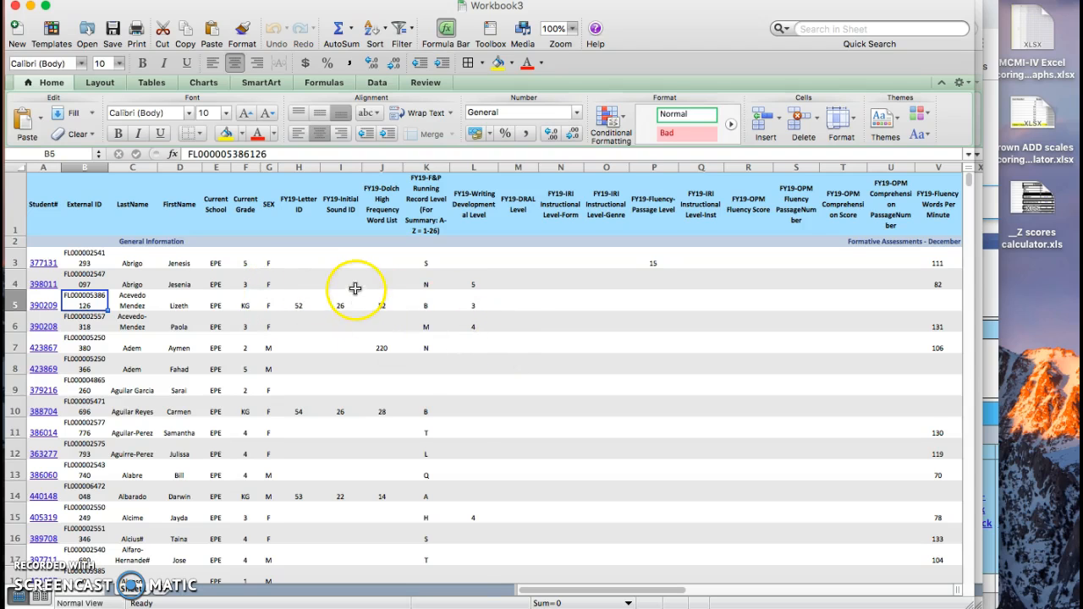
left_click(262, 257)
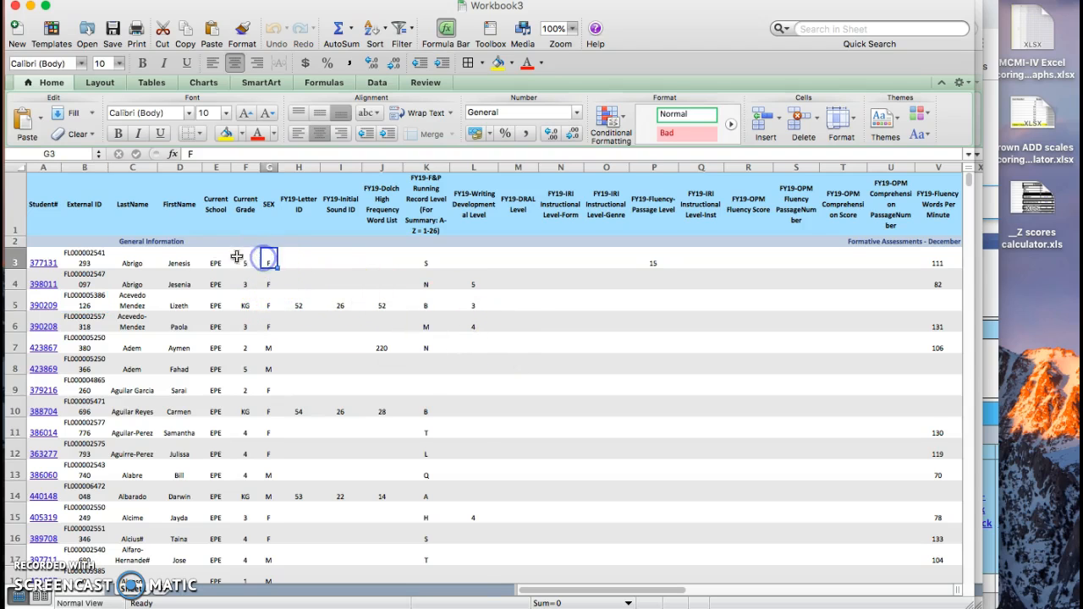
left_click(13, 164)
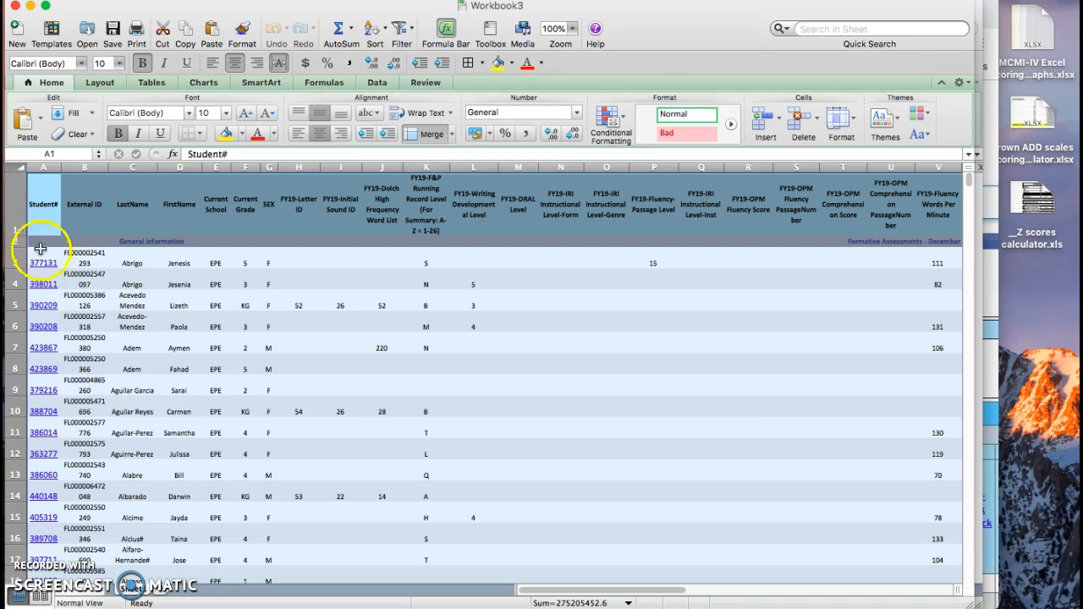
left_click(134, 301)
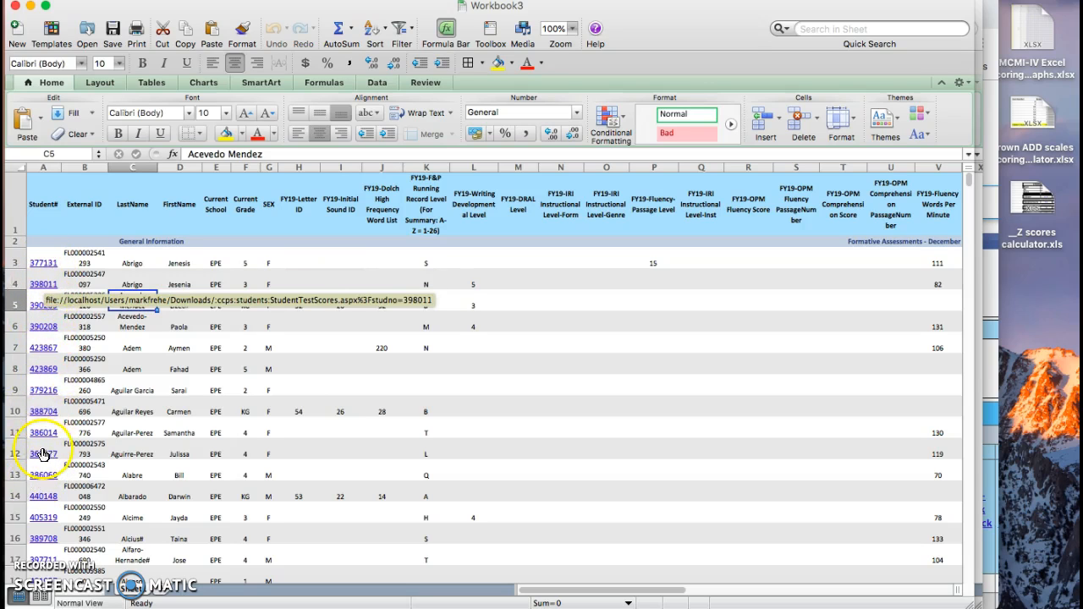
left_click(177, 368)
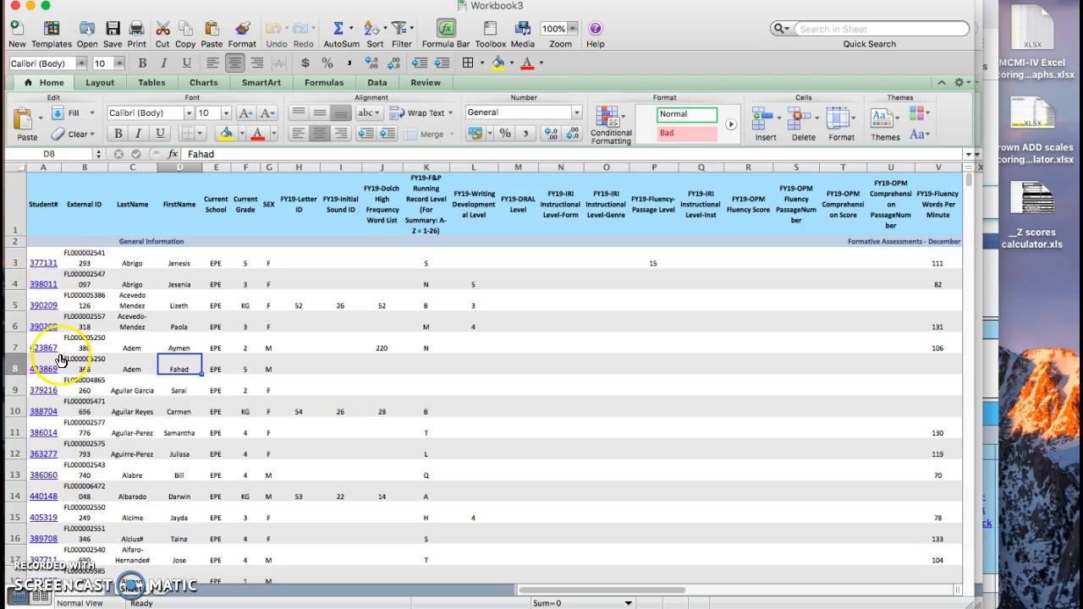
left_click(274, 349)
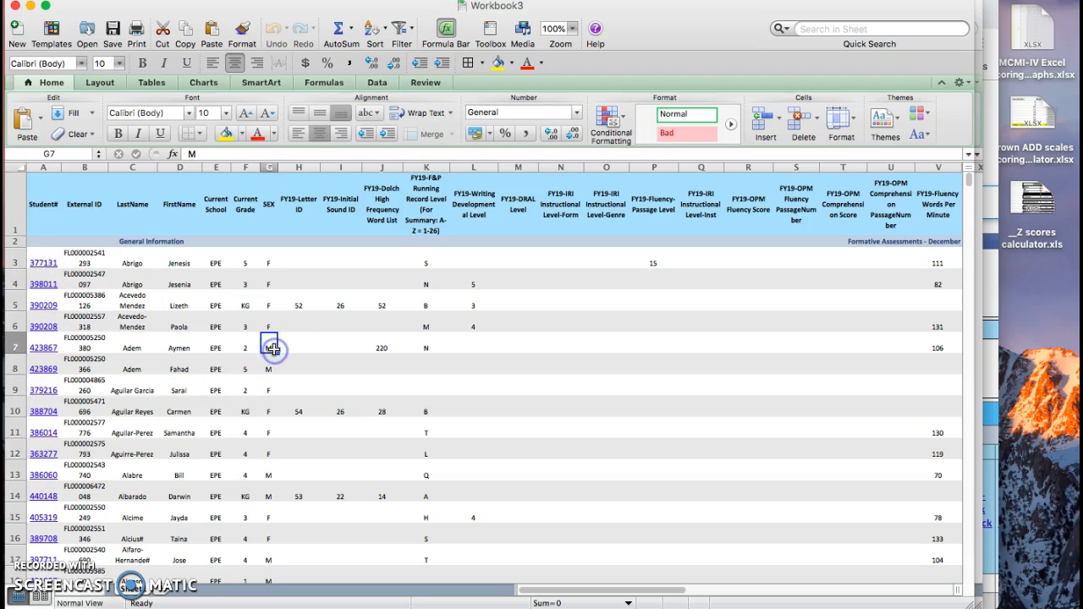
left_click(16, 168)
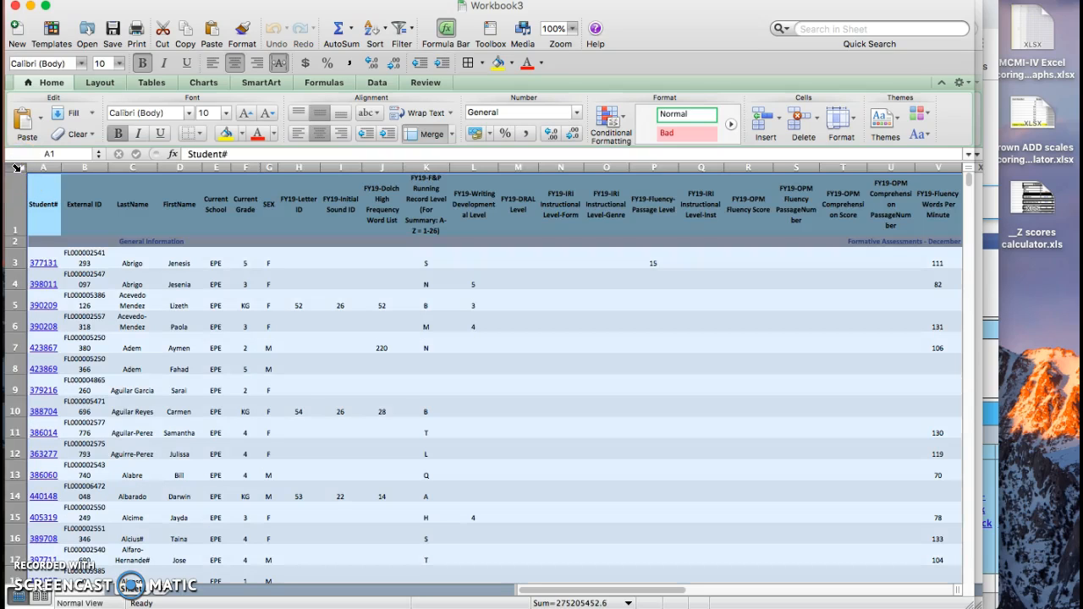
left_click(122, 254)
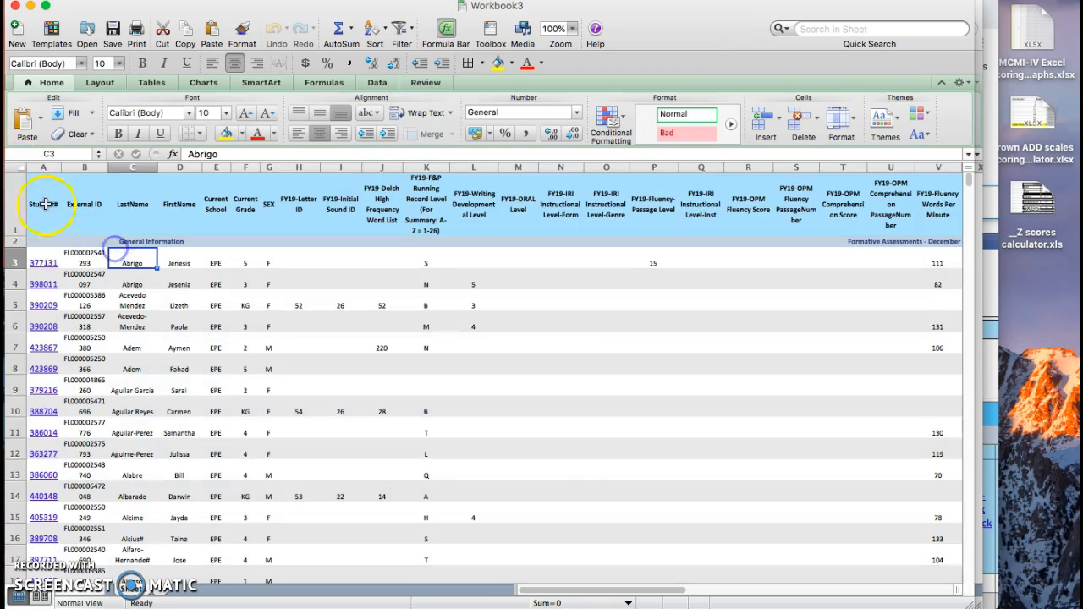
Step: Remove the hyperlinks from the entire worksheet so the Student# values are plain text
left_click(14, 163)
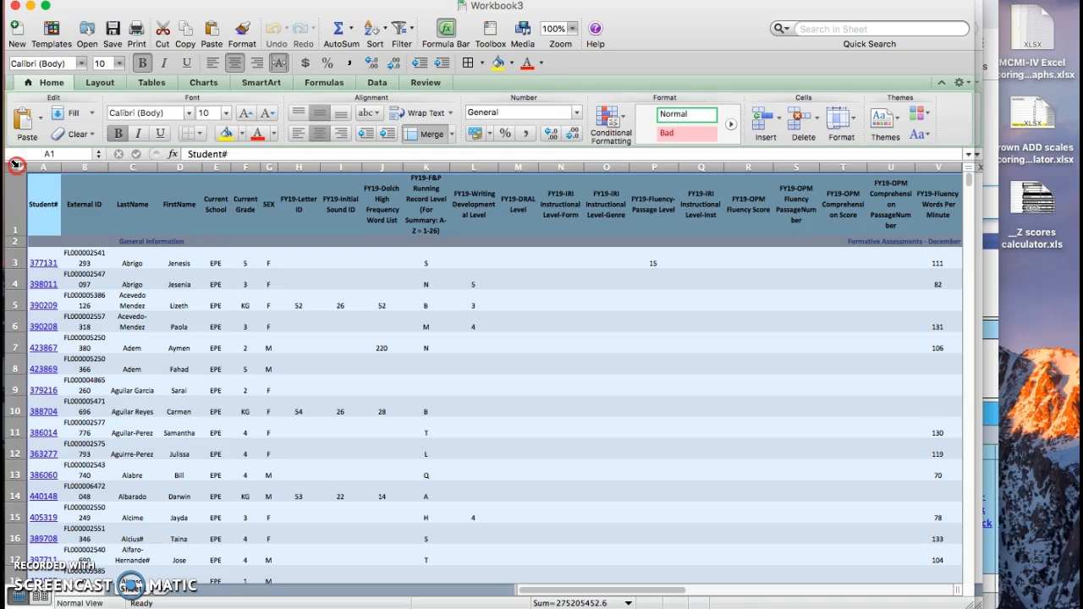
right_click(15, 163)
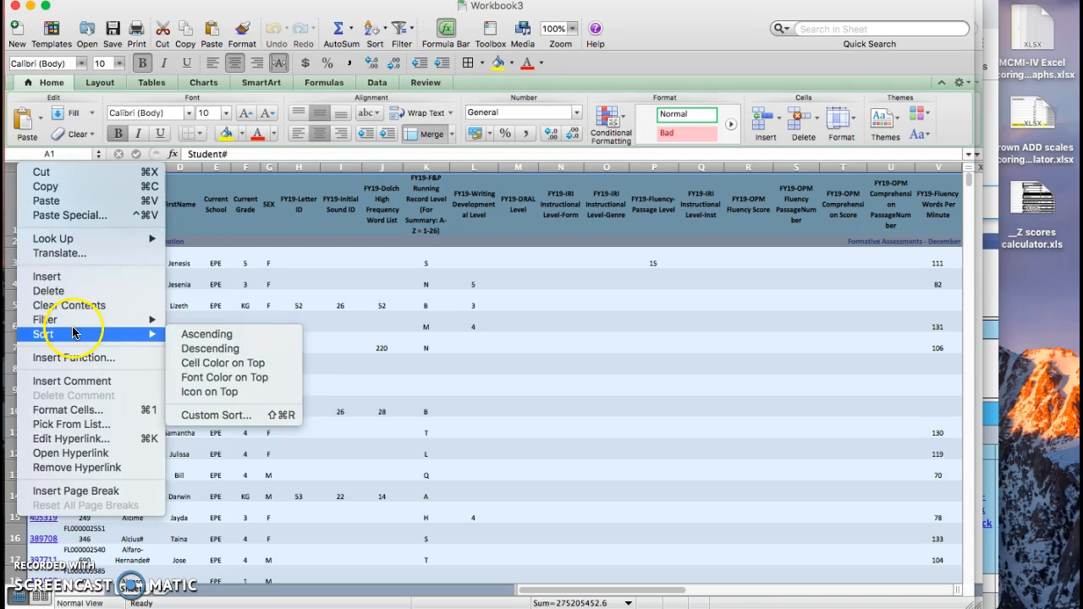
left_click(79, 470)
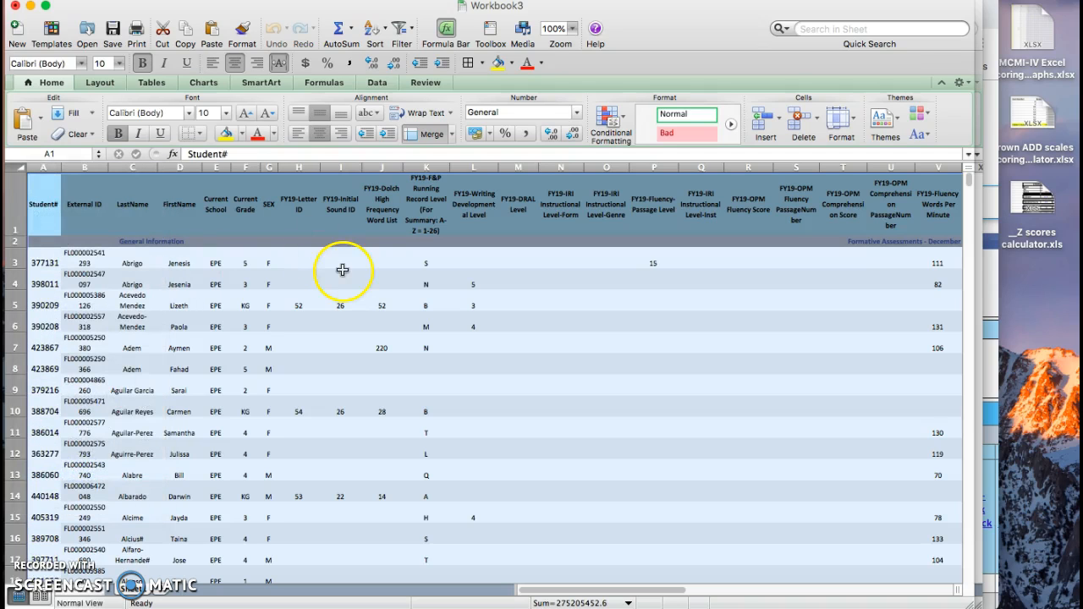
left_click(205, 298)
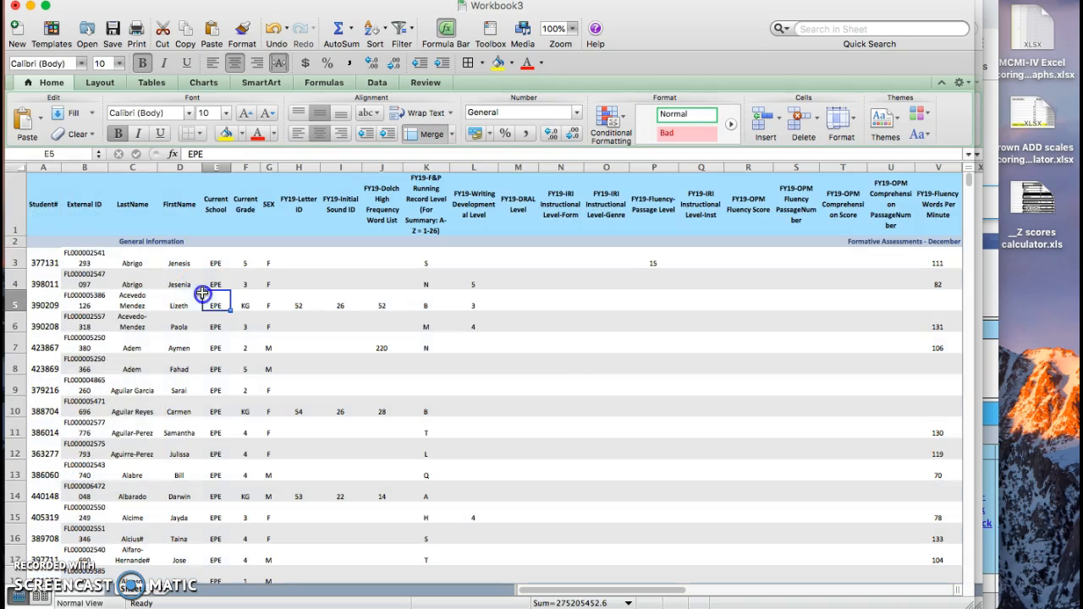
Step: Autofit the widths of all columns in the worksheet, keeping the entire sheet selected
left_click(13, 165)
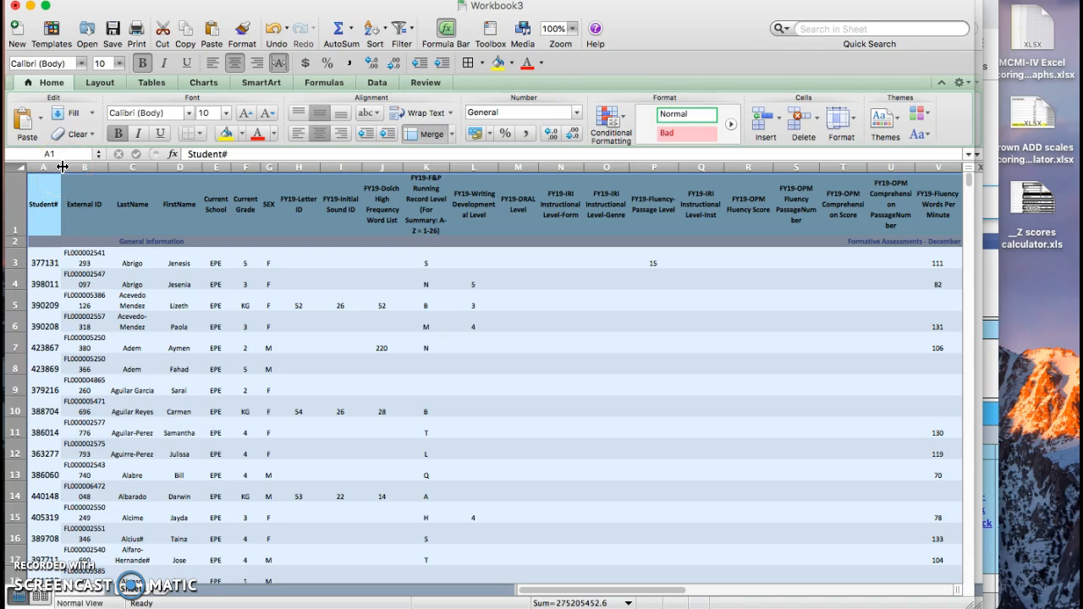
left_click_drag(62, 166, 61, 167)
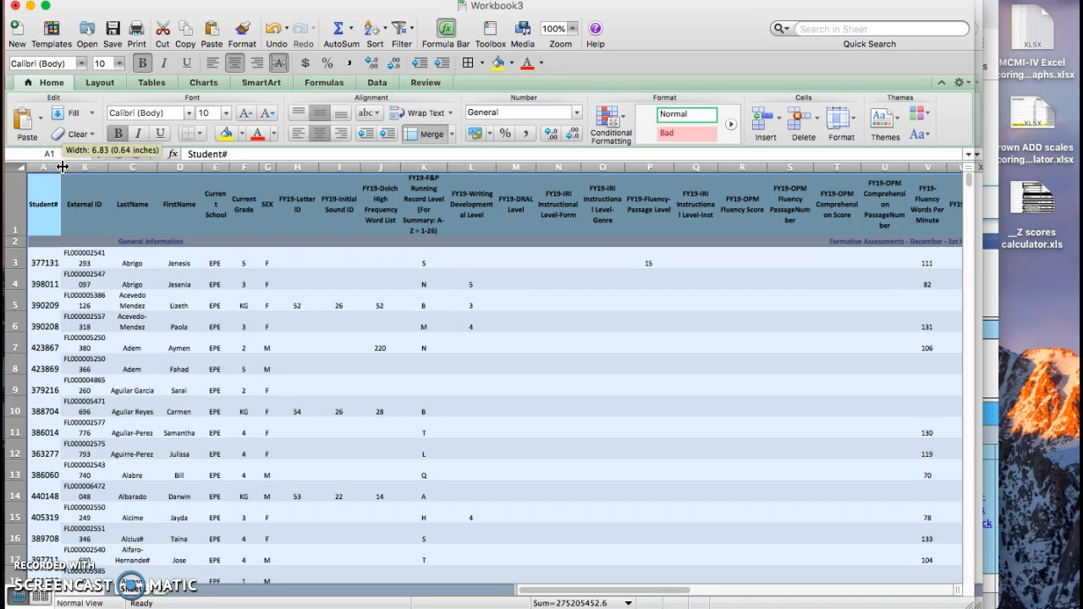
left_click(12, 167)
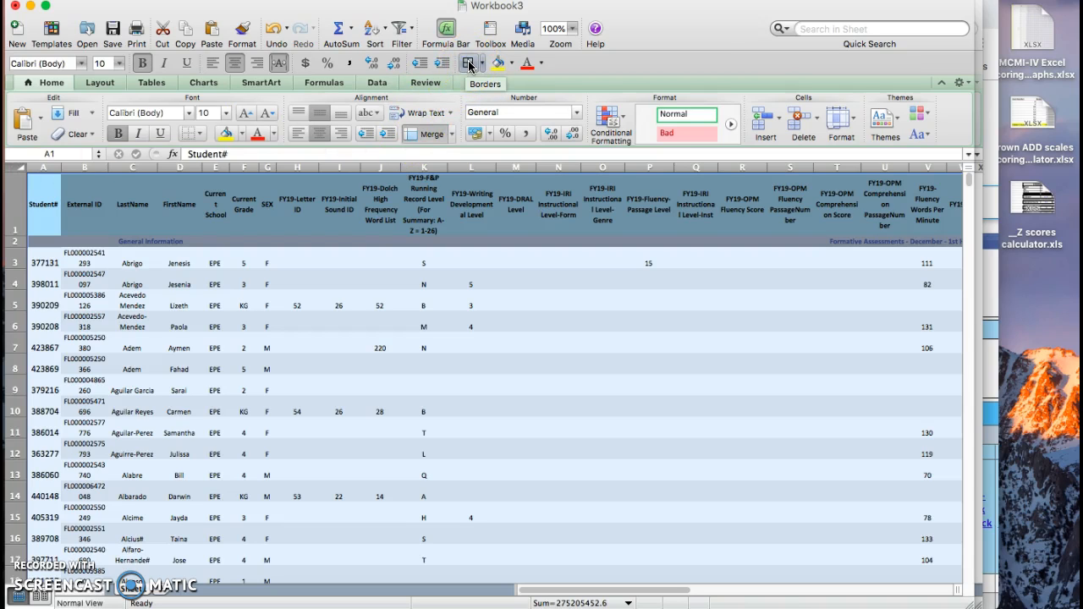
left_click(371, 84)
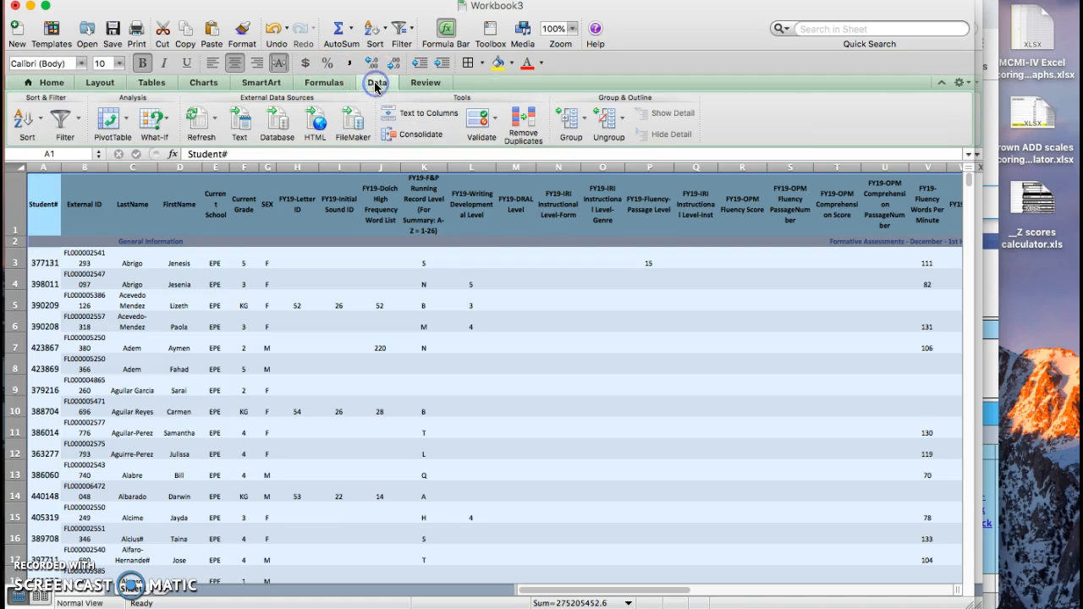
left_click(324, 82)
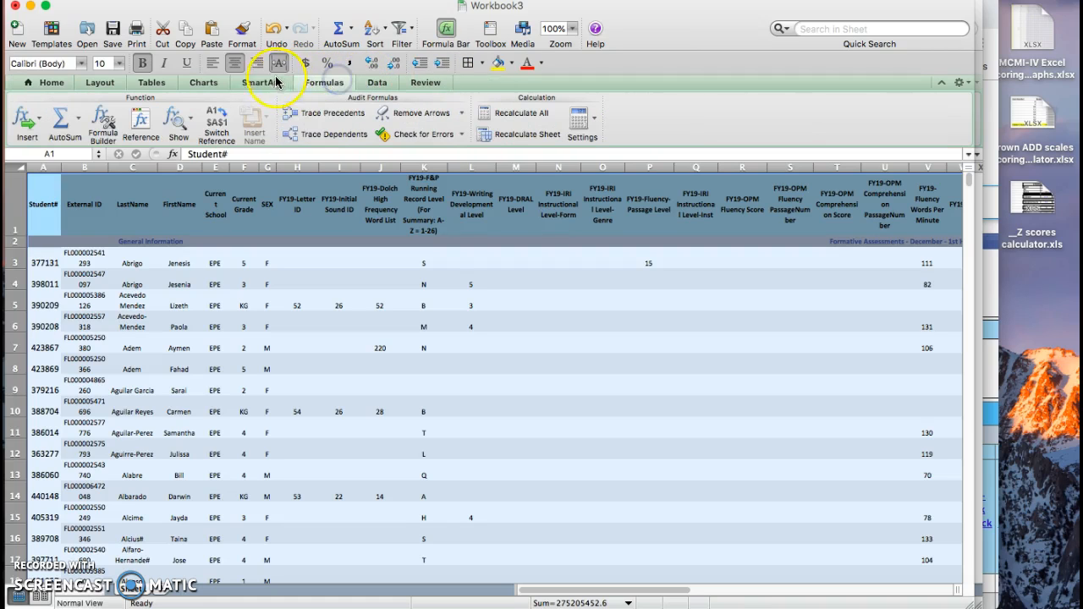
left_click(151, 83)
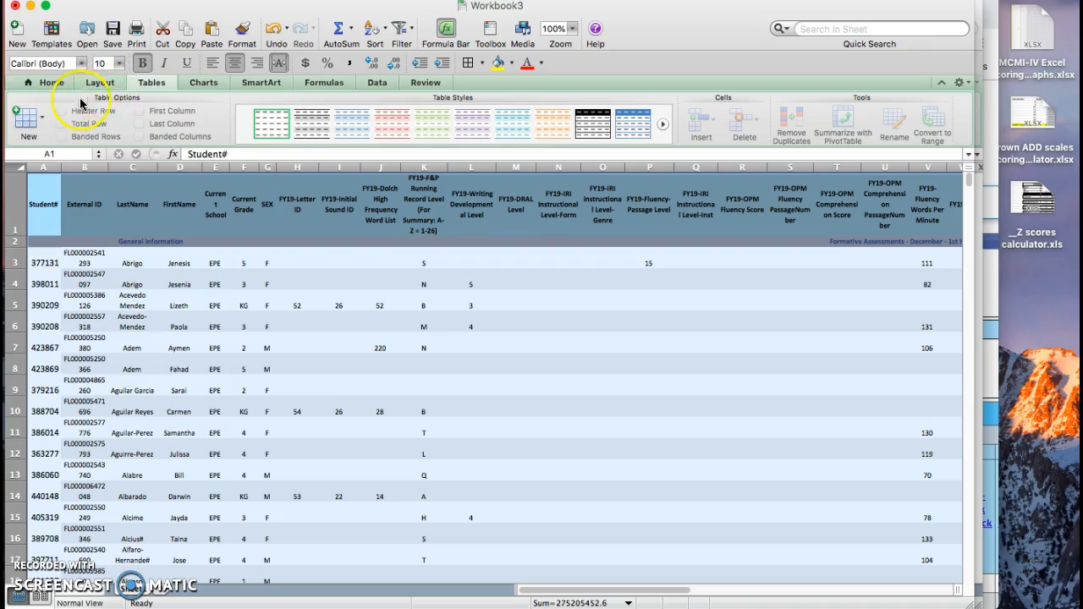
left_click(105, 84)
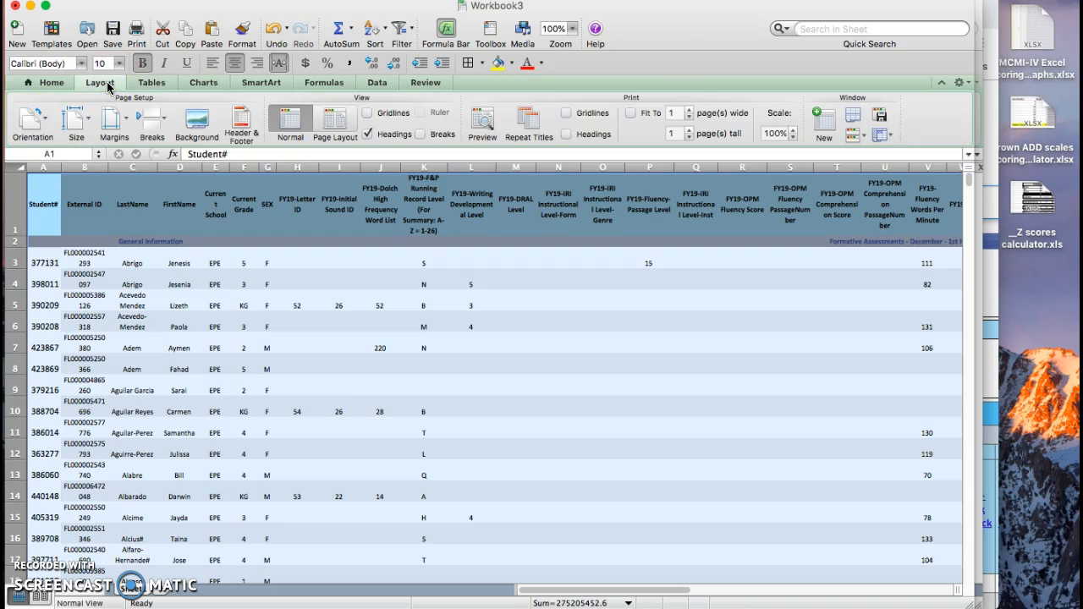
Step: Apply All Borders to every cell of the selected worksheet and release the selection
left_click(59, 83)
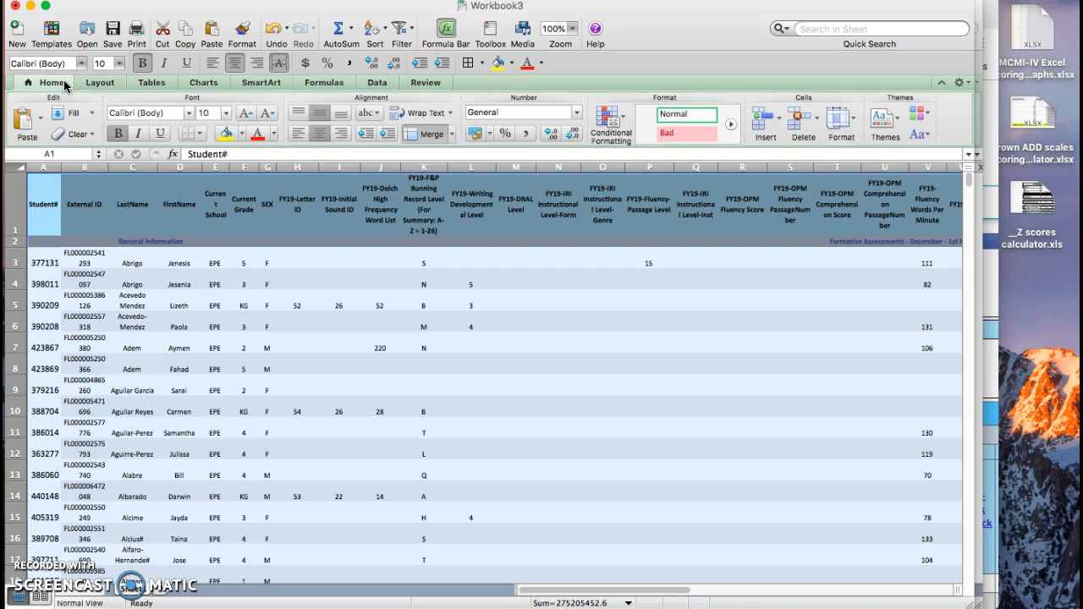
left_click(202, 136)
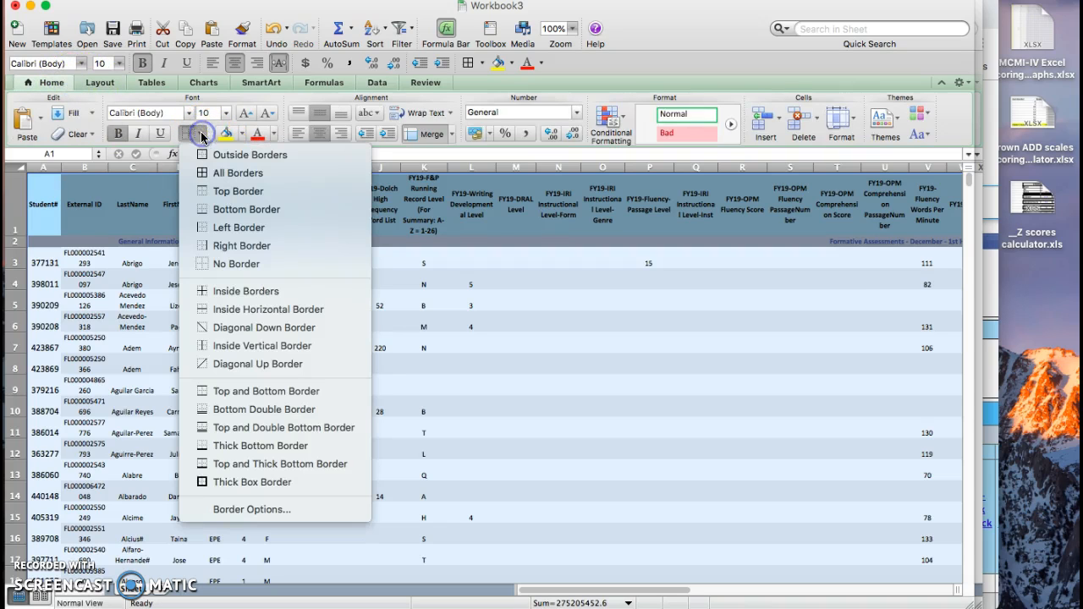
left_click(237, 174)
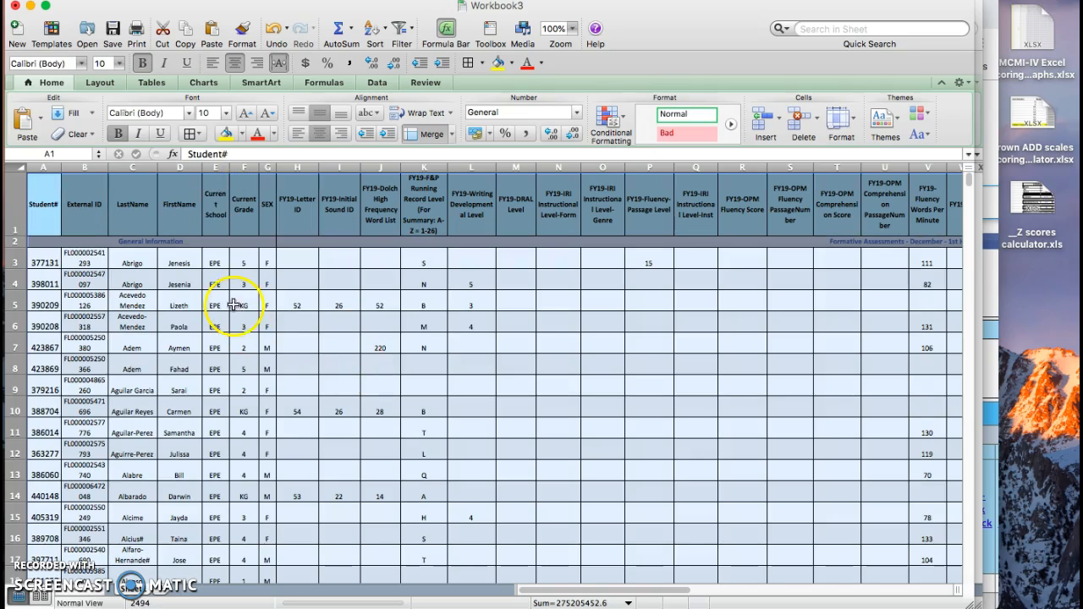
left_click(232, 304)
Step: Delete row 2, which holds the General Information and Formative Assessments subheadings, beneath the column headers
left_click(173, 241)
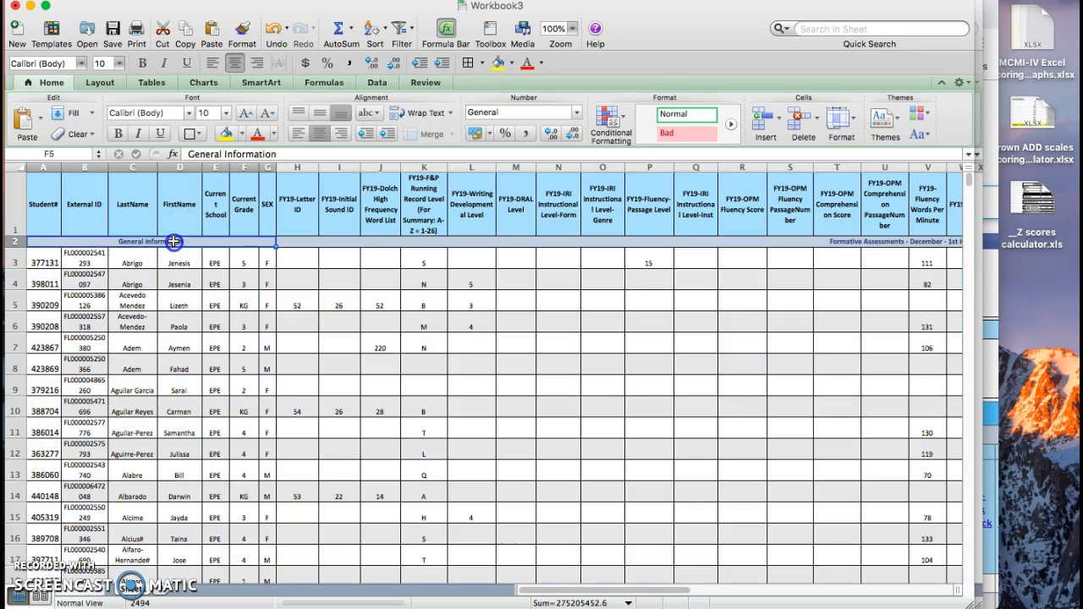
left_click(15, 241)
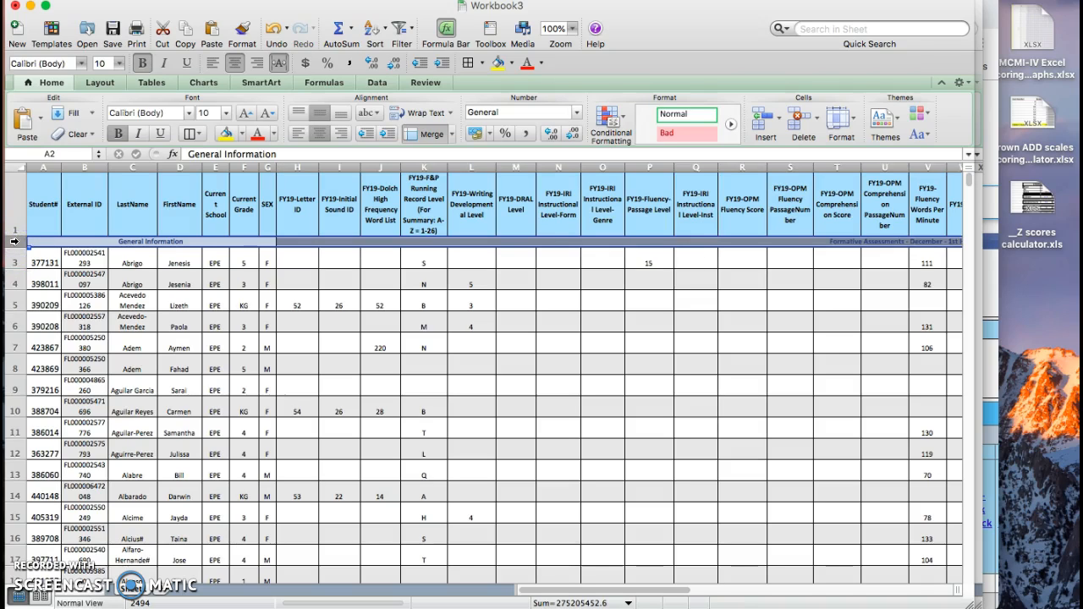
scroll(266, 347, "right", 5)
scroll(266, 347, "down", 1)
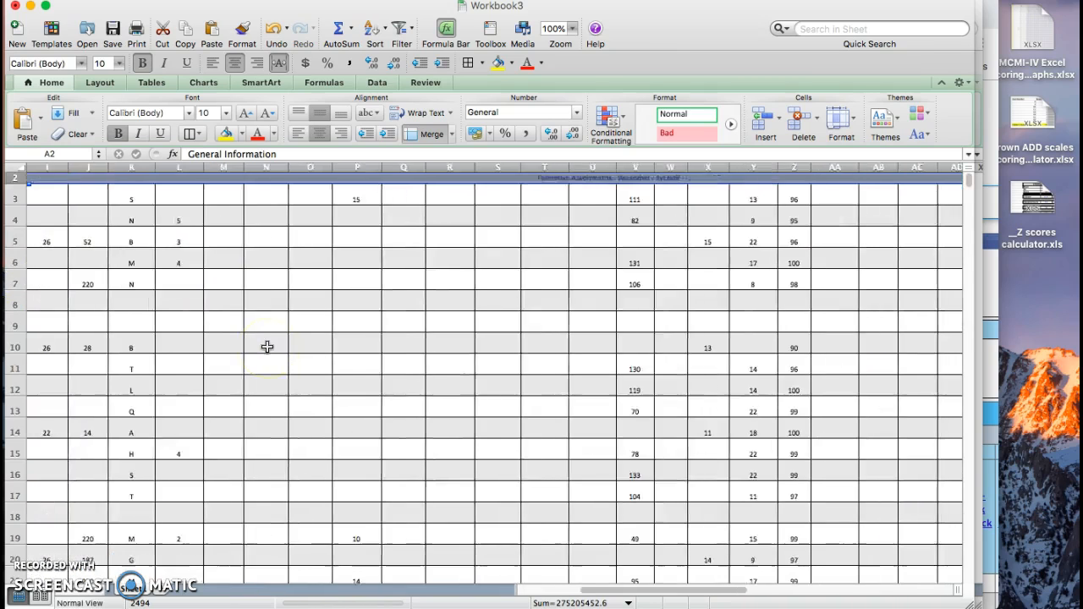
scroll(266, 347, "up", 1)
scroll(263, 347, "left", 5)
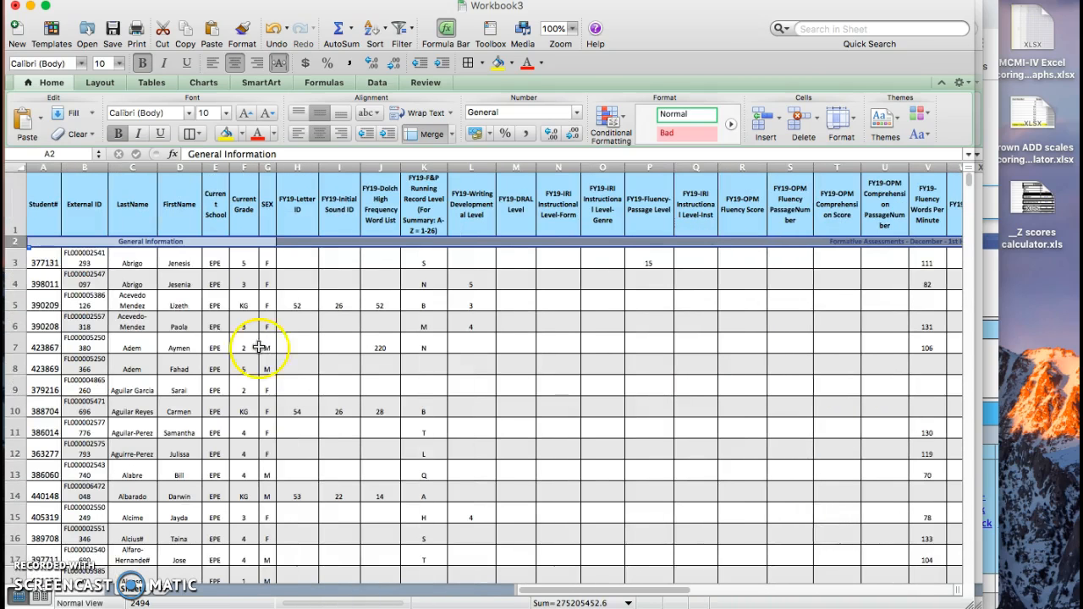
right_click(14, 242)
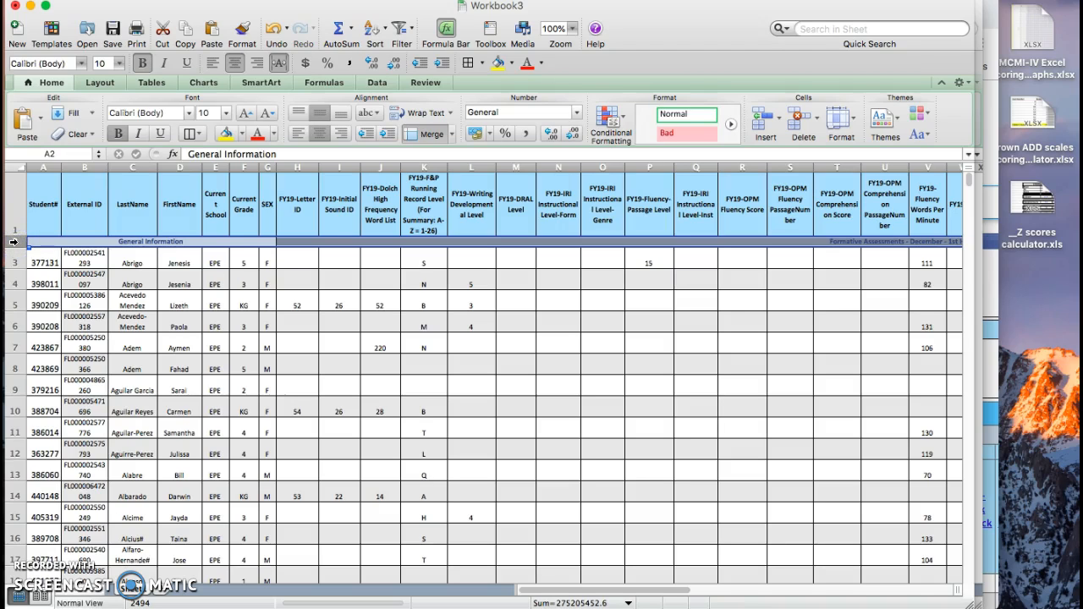
left_click(15, 243)
right_click(14, 243)
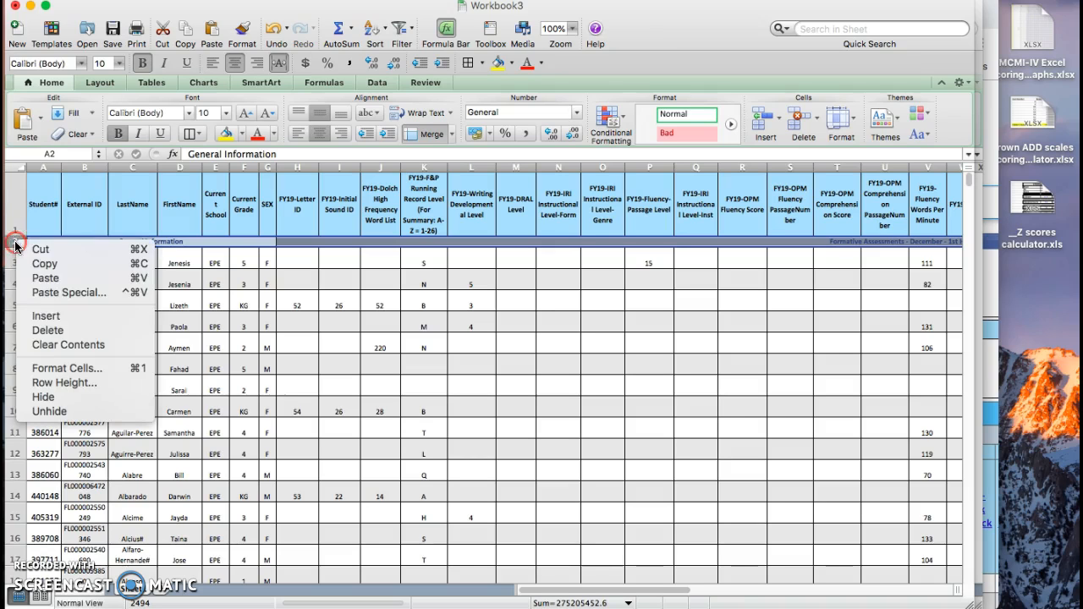
left_click(48, 330)
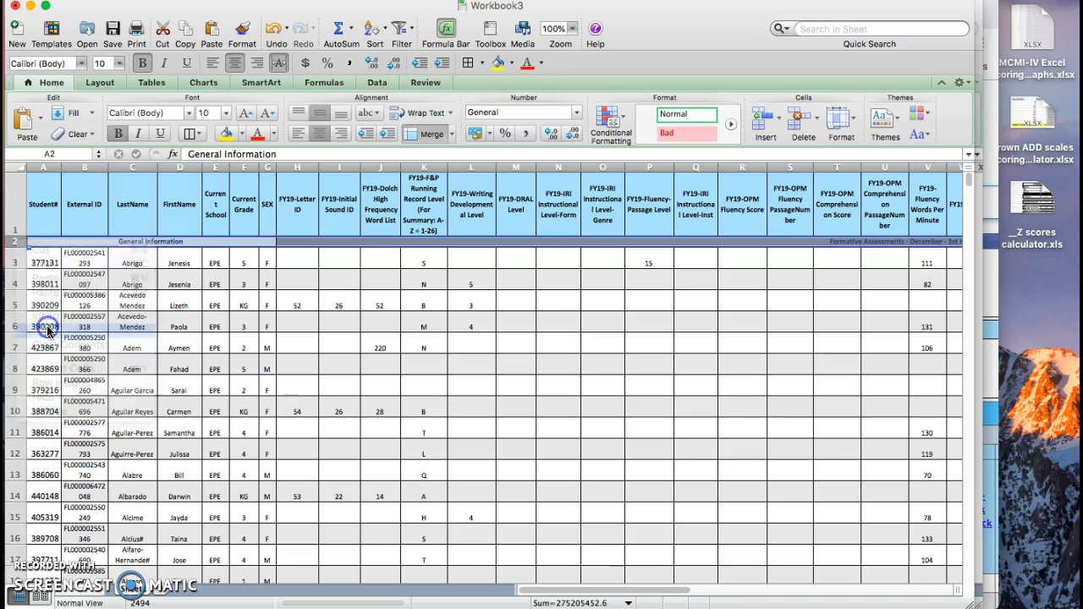
left_click(174, 307)
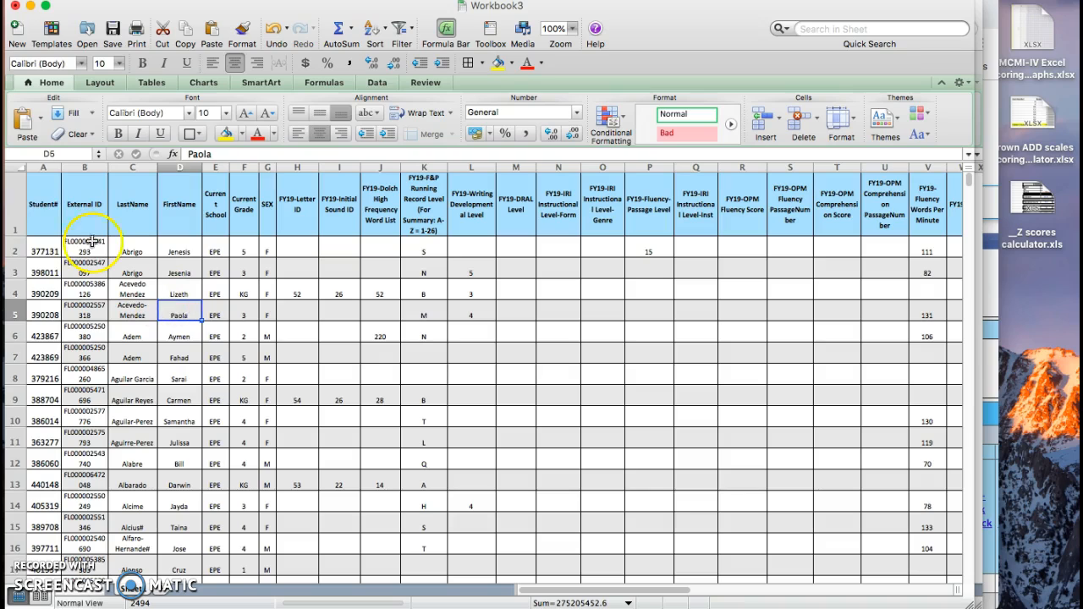
Step: Turn on filtering for the header row so every column from Student# onward has a filter
left_click(36, 209)
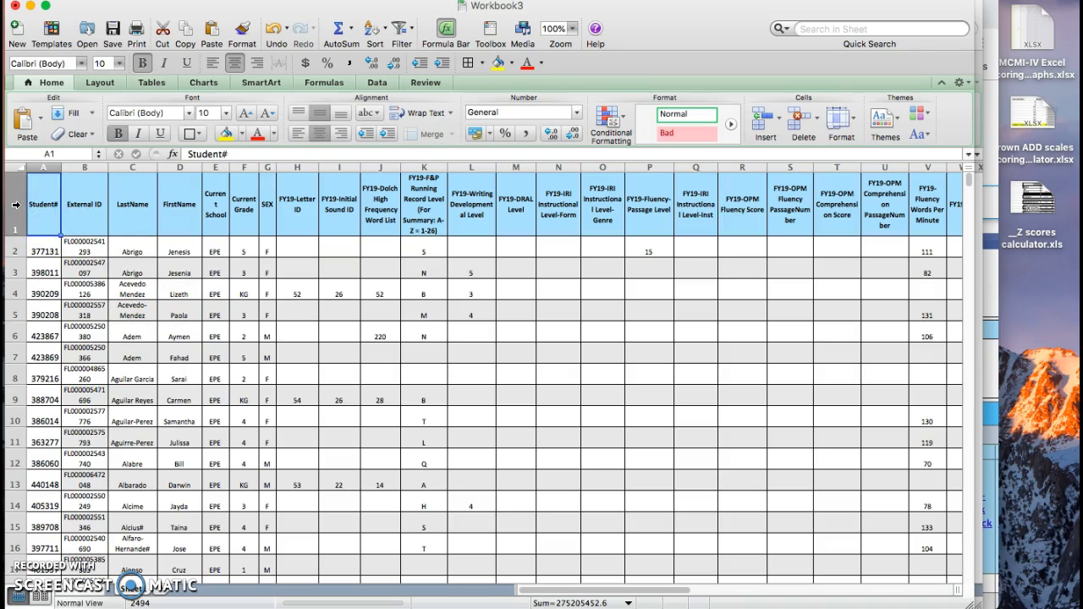
left_click(15, 204)
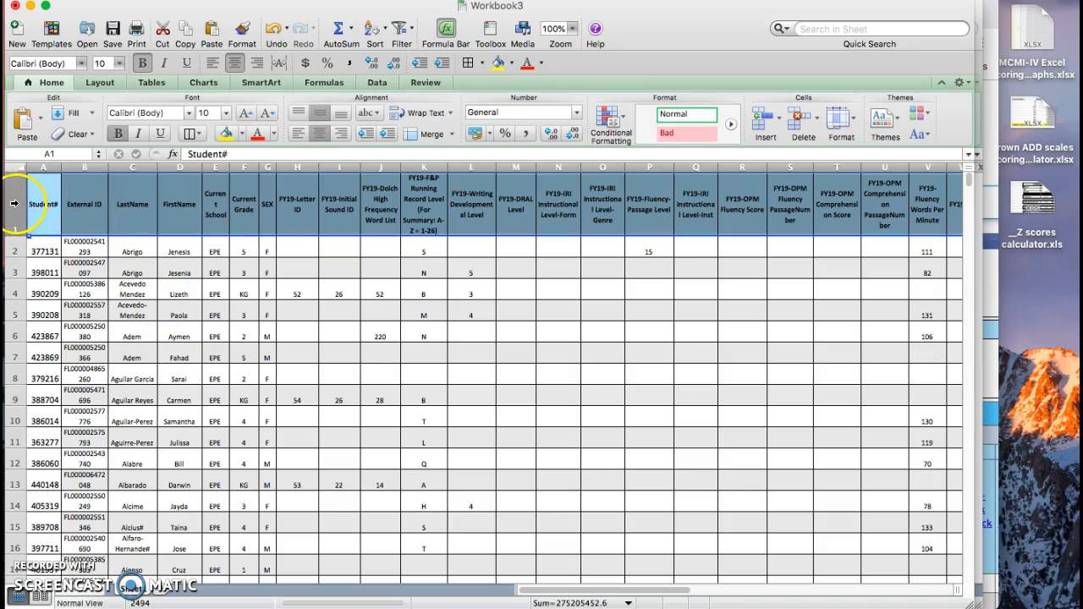
left_click(376, 82)
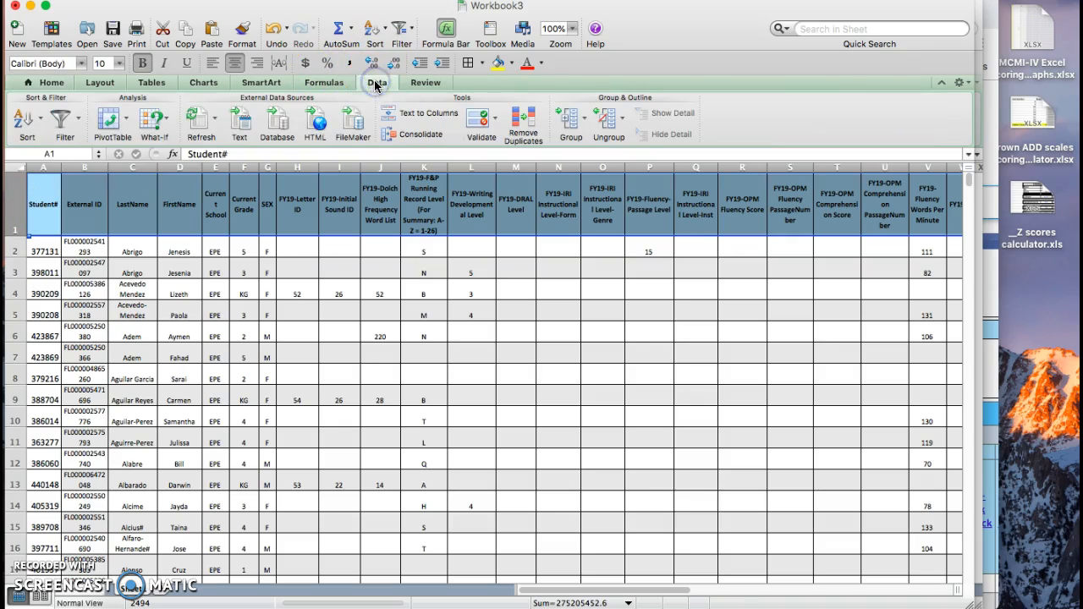
left_click(66, 124)
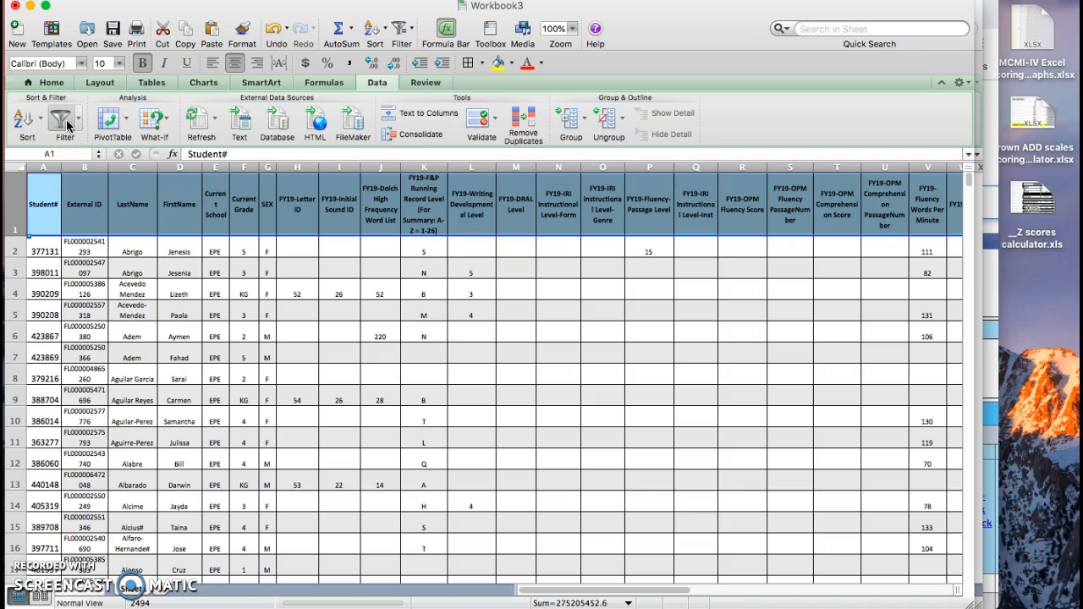
left_click(66, 119)
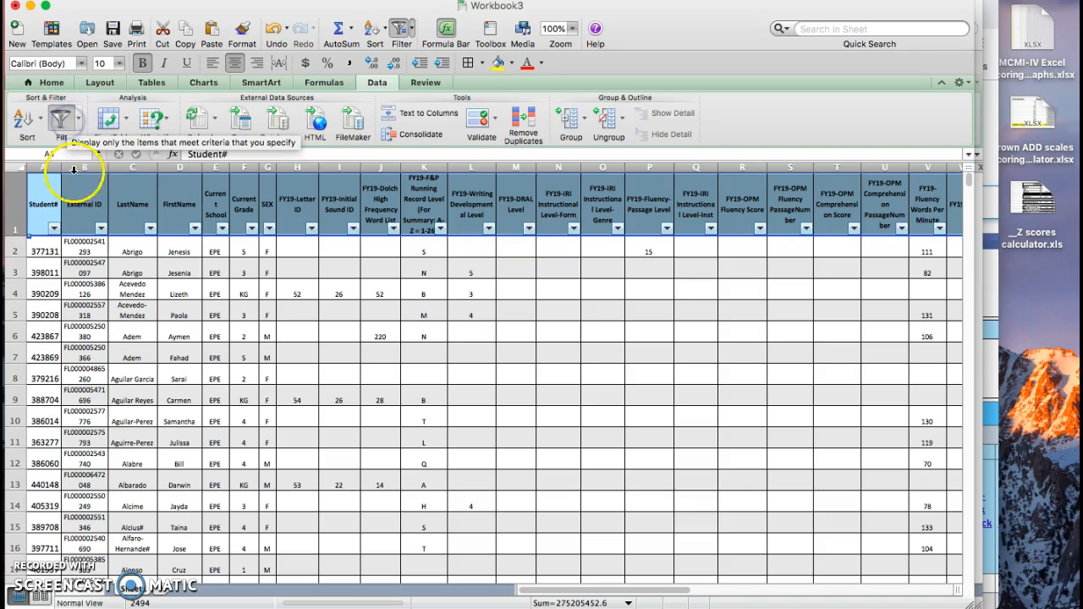
left_click(182, 292)
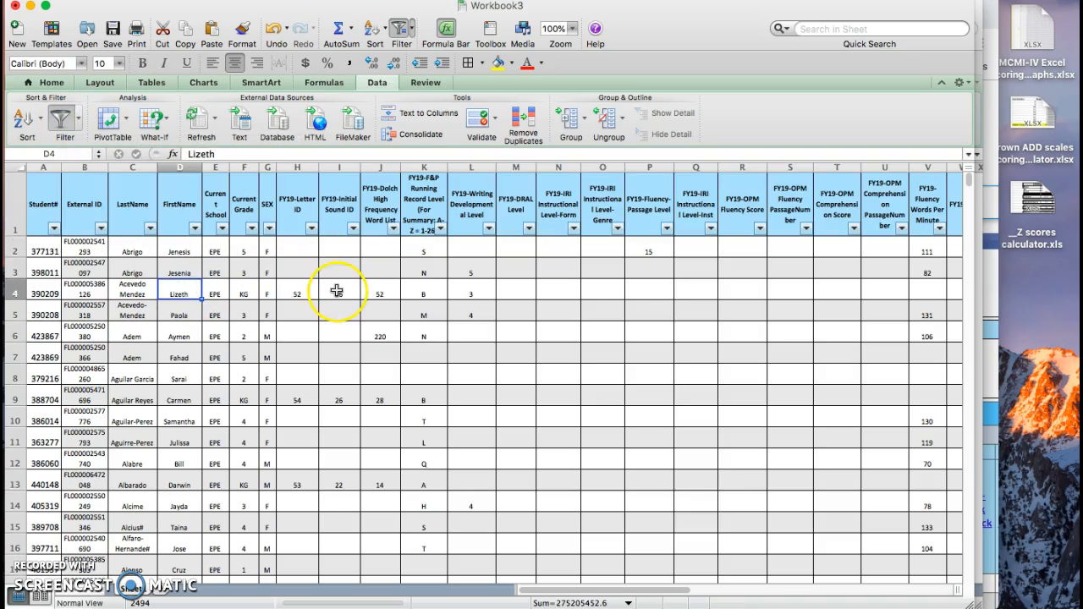
Step: Filter the Current Grade column to show only grade 2 students
scroll(337, 290, "right", 5)
scroll(336, 290, "left", 5)
left_click(415, 248)
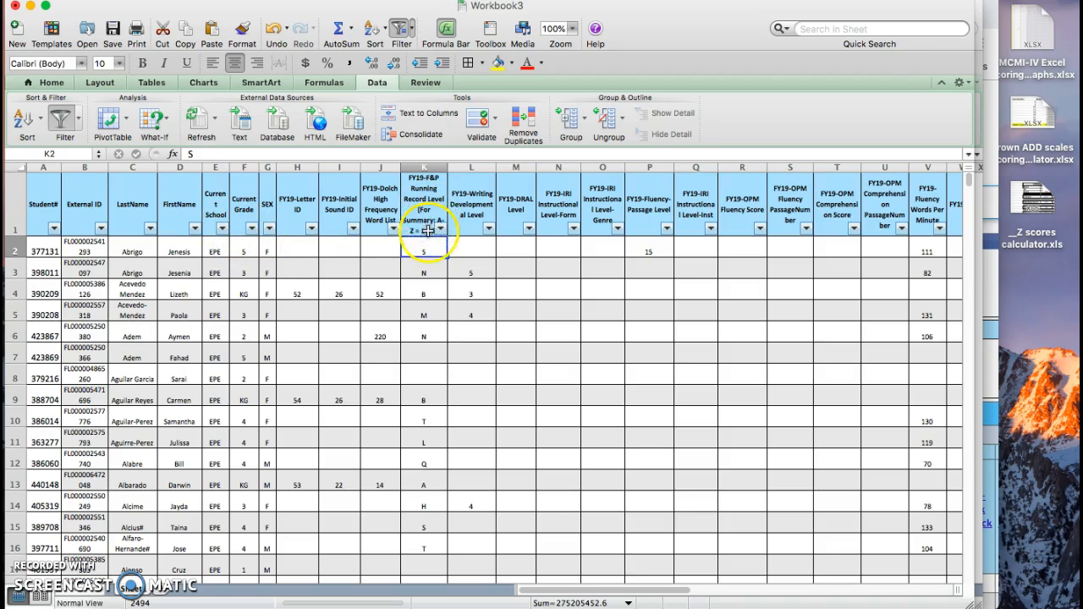
left_click(251, 228)
left_click(288, 391)
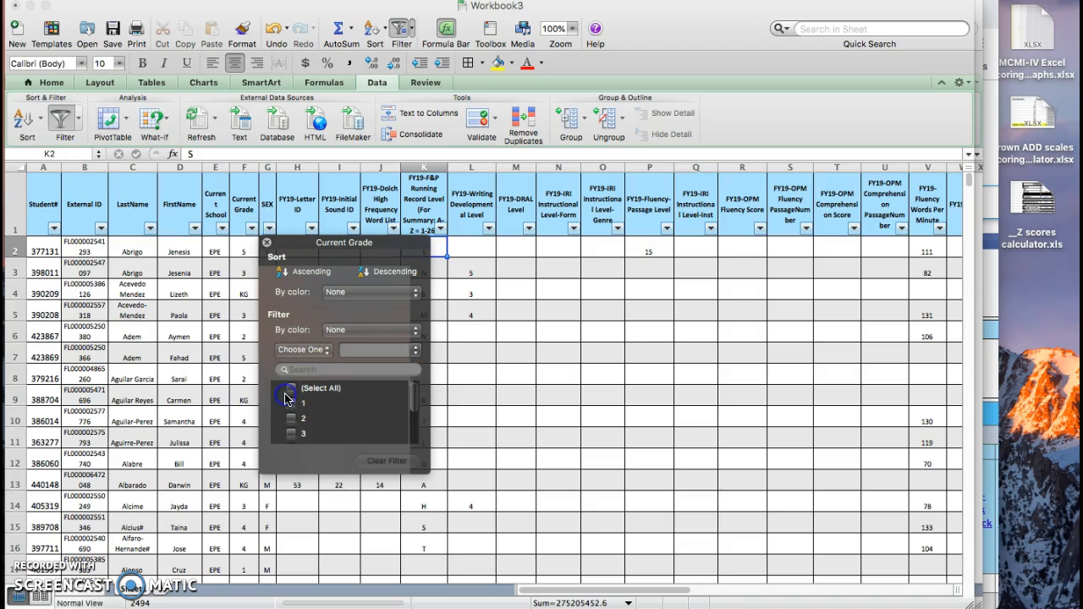
left_click(292, 421)
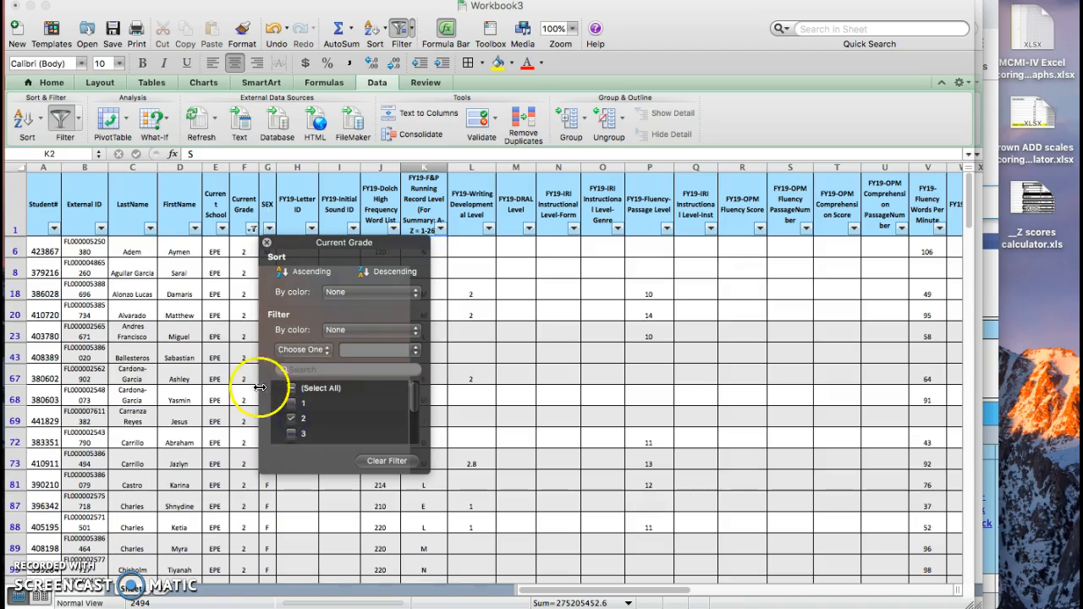
left_click(251, 315)
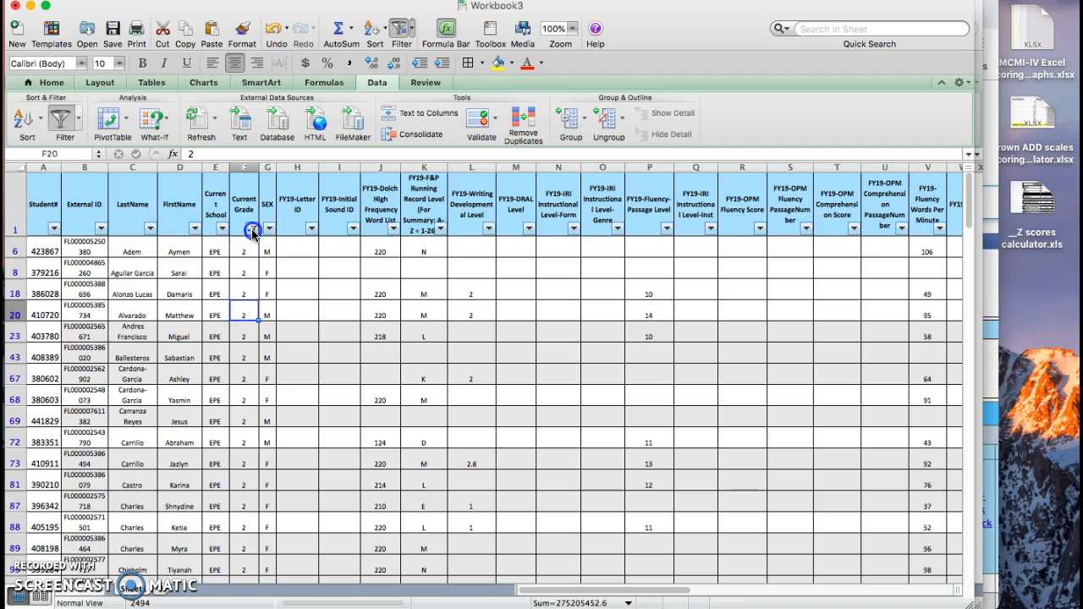
Step: Remove the grade 2 filter from the Current Grade column so all grades are listed
left_click(251, 227)
left_click(291, 422)
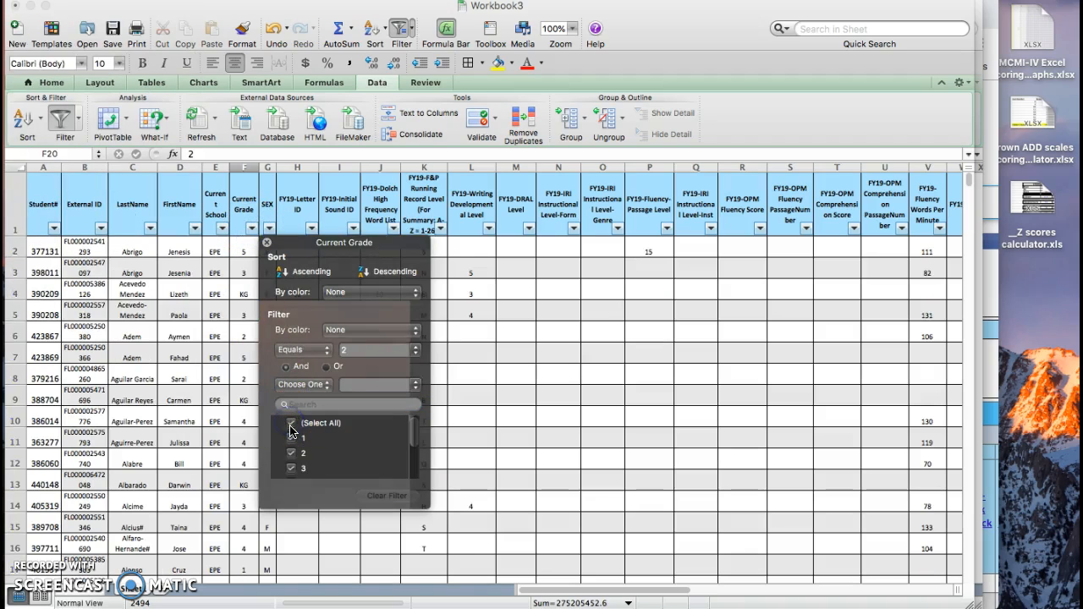
left_click(291, 422)
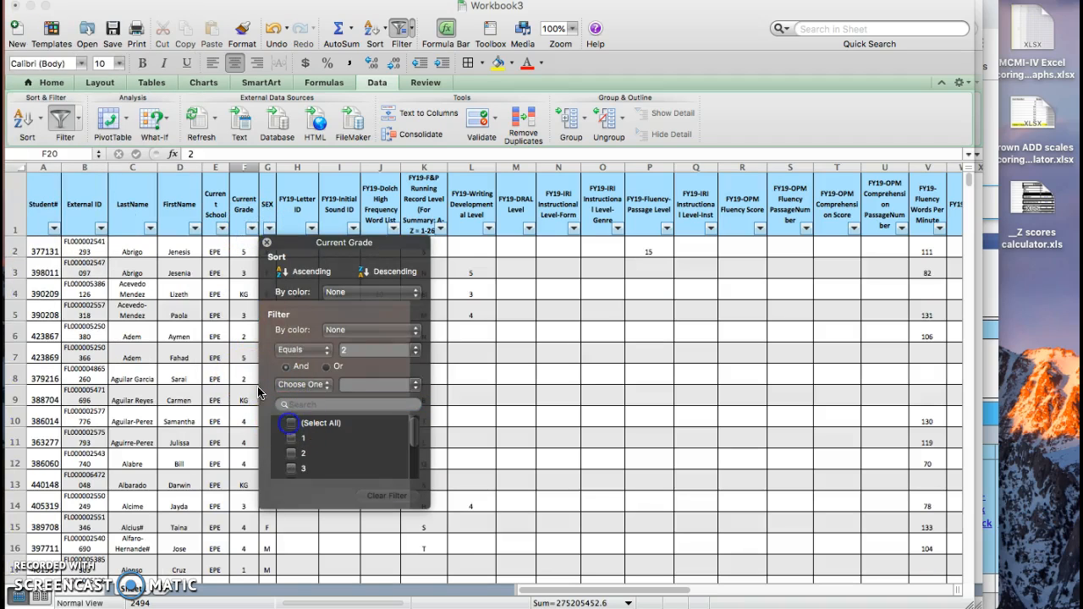
left_click(240, 293)
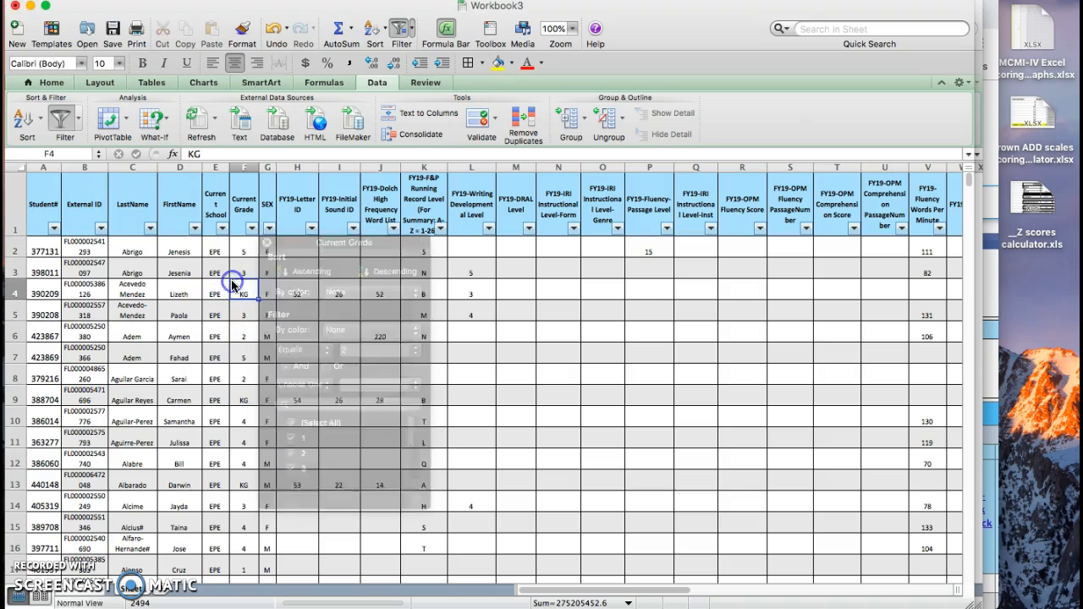
Step: Sort the sheet in ascending order by FY19-F&P Running Record Level and look through the sorted rows
left_click(439, 230)
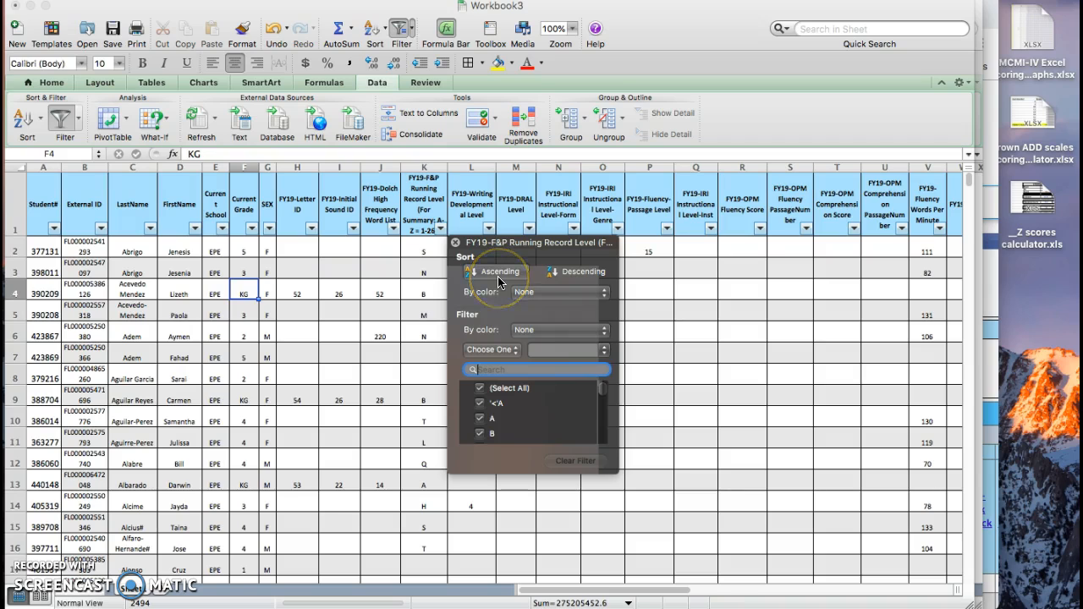
left_click(416, 251)
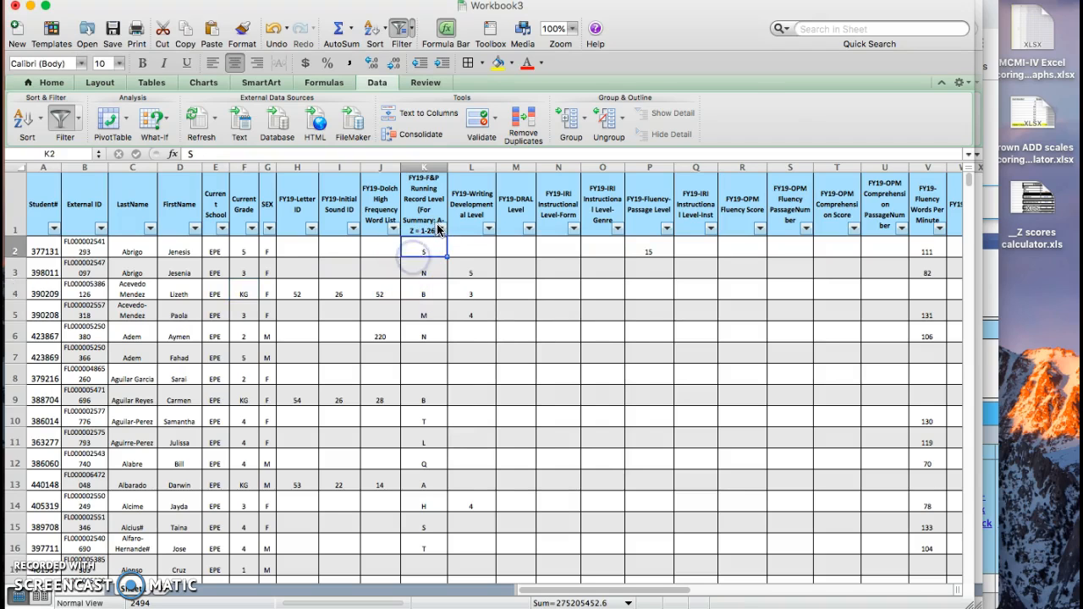
left_click(439, 230)
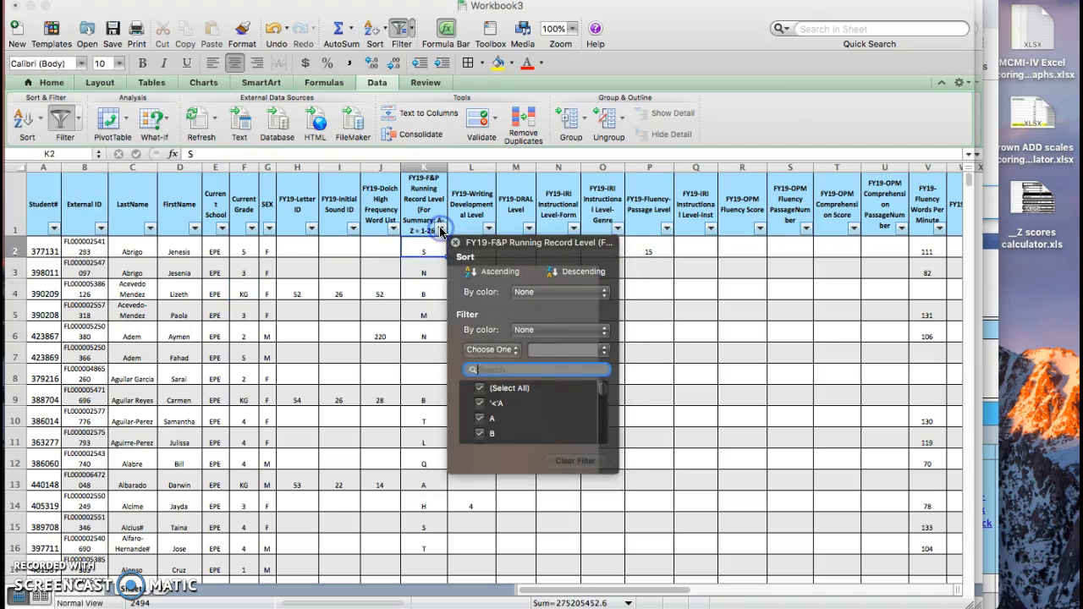
left_click(499, 281)
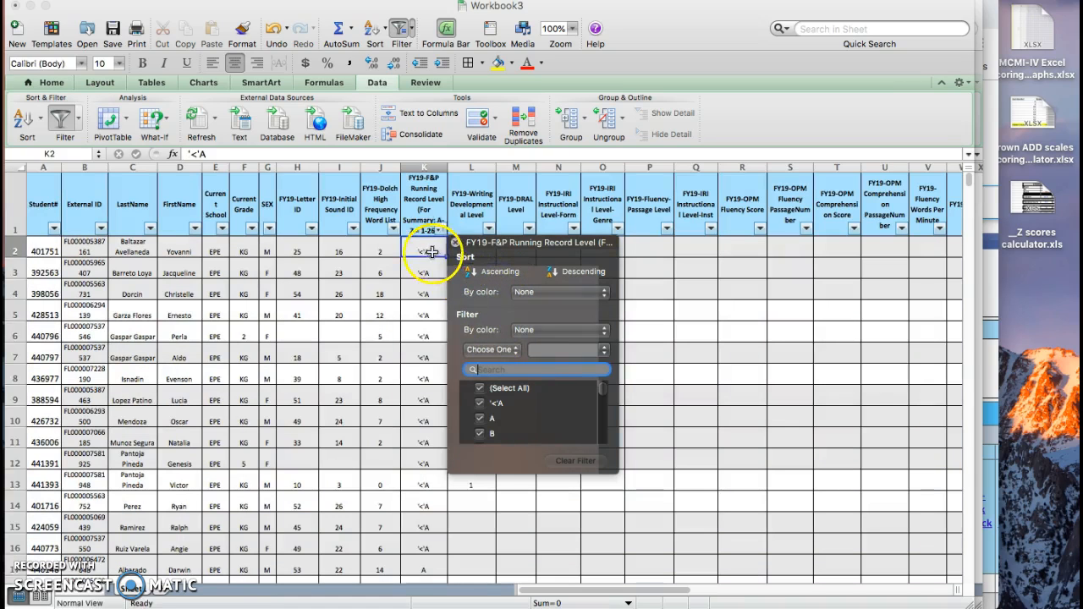
left_click(427, 251)
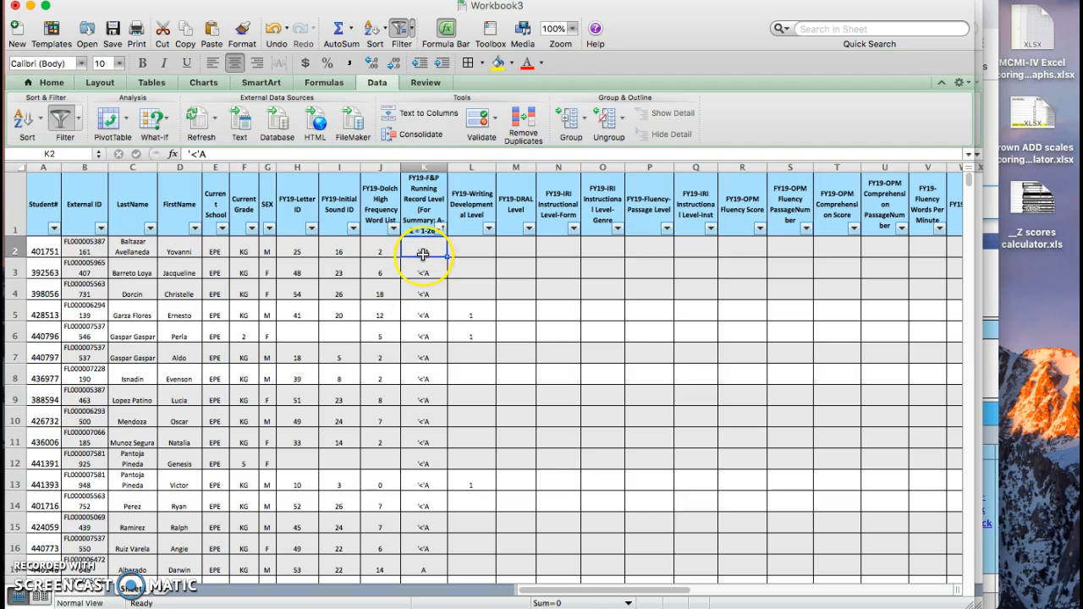
scroll(423, 254, "right", 3)
scroll(423, 254, "left", 3)
scroll(423, 254, "down", 2)
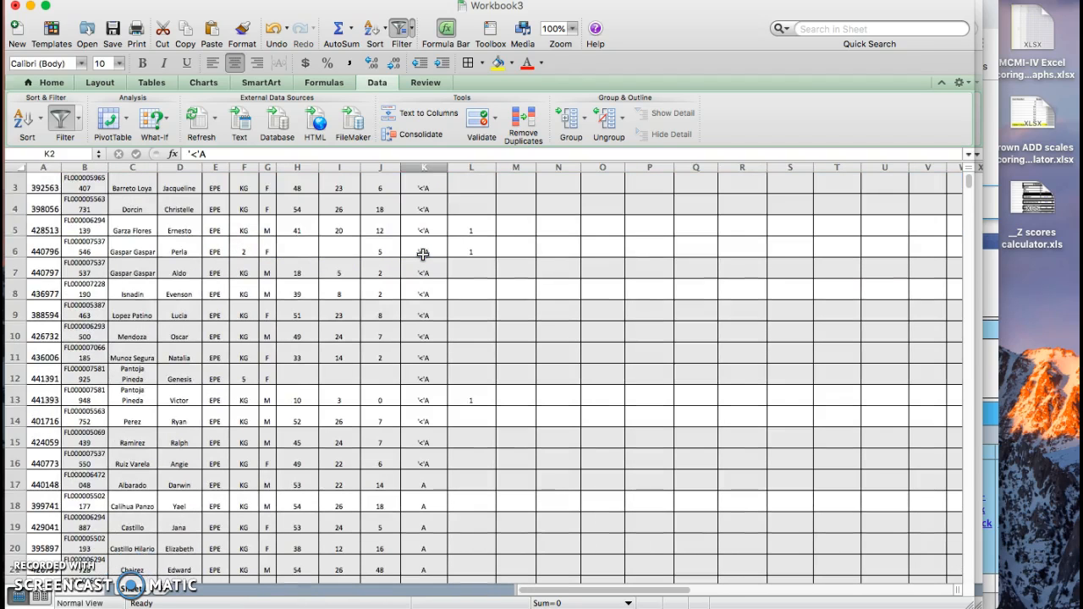
scroll(423, 254, "up", 2)
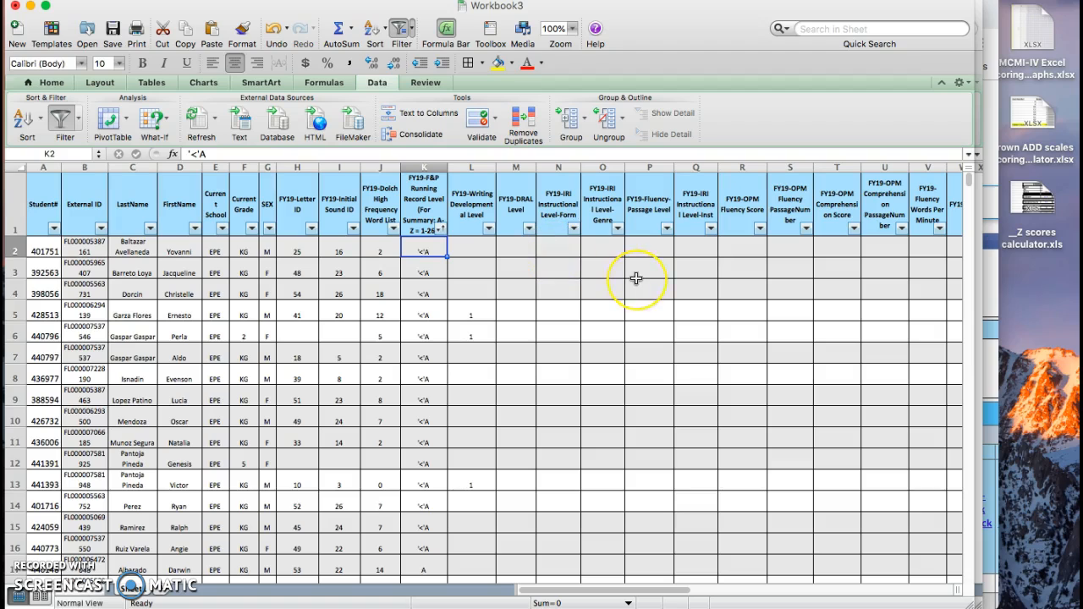
Step: Examine the filter values of the FY19-Fluency-Passage Level and FY19-IRI Instructional Level-Genre columns for any recorded scores
left_click(653, 219)
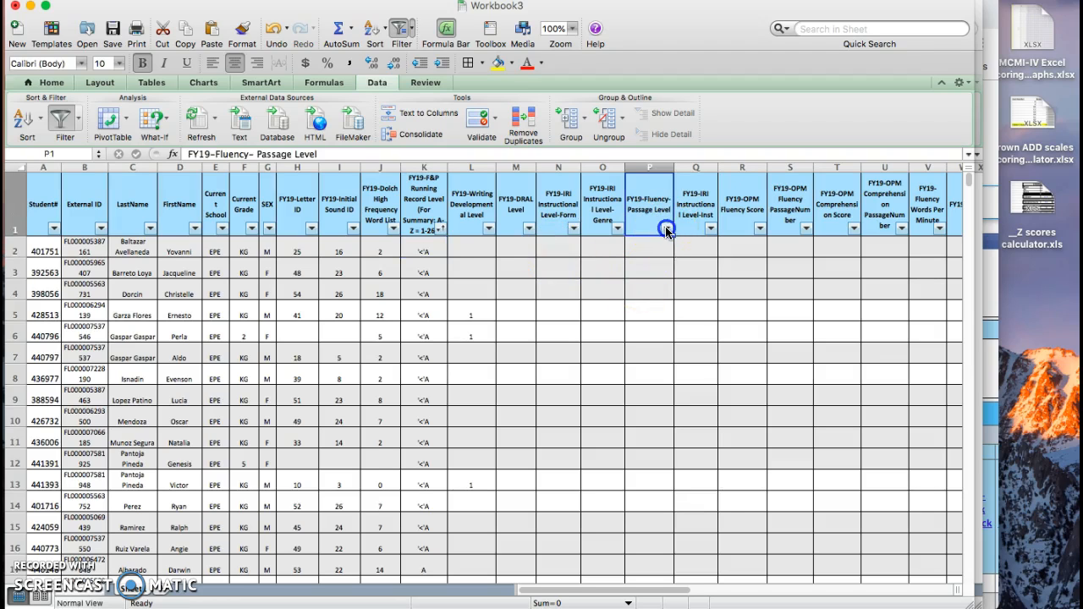
left_click(666, 229)
left_click(643, 262)
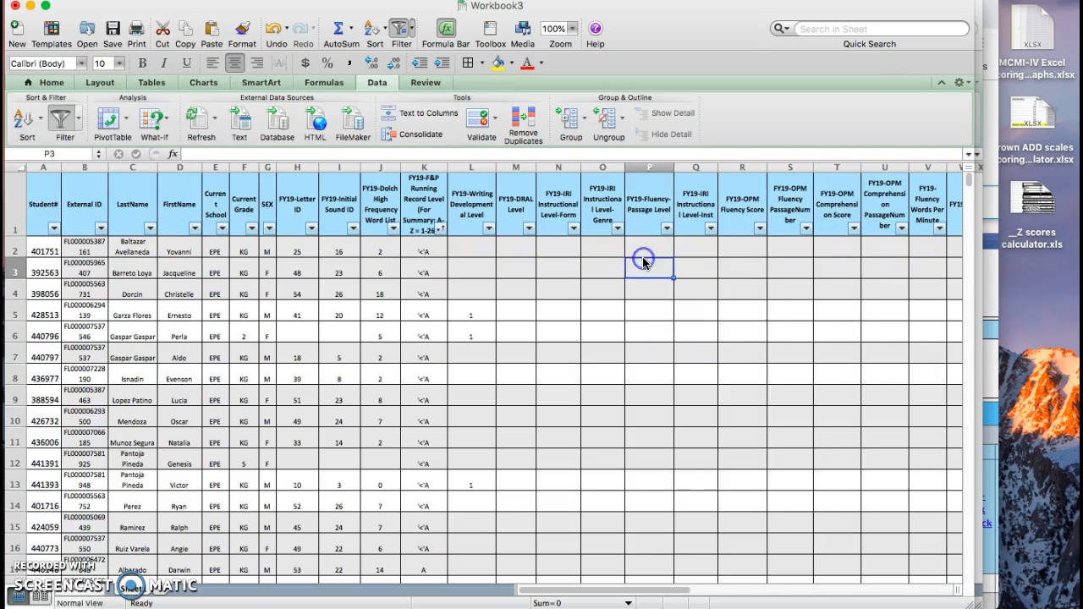
left_click(616, 228)
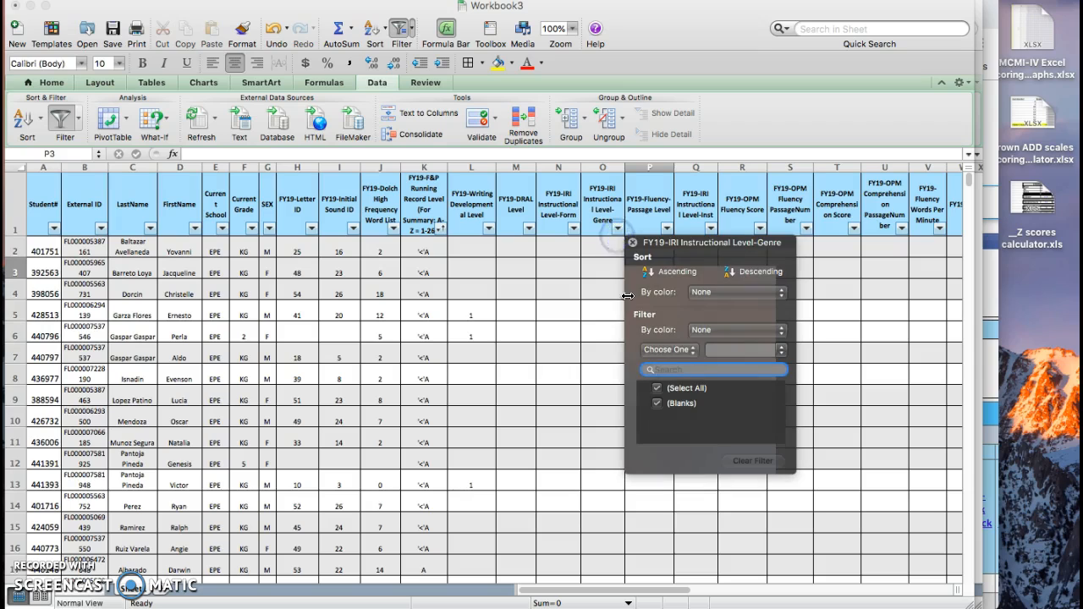
left_click(599, 244)
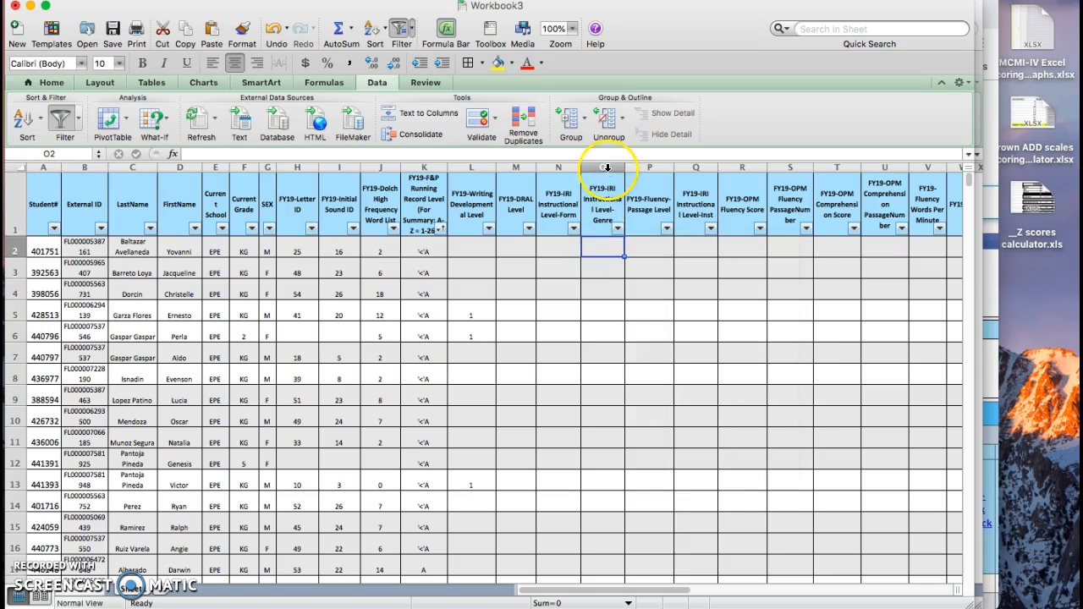
left_click(607, 168)
left_click(604, 213)
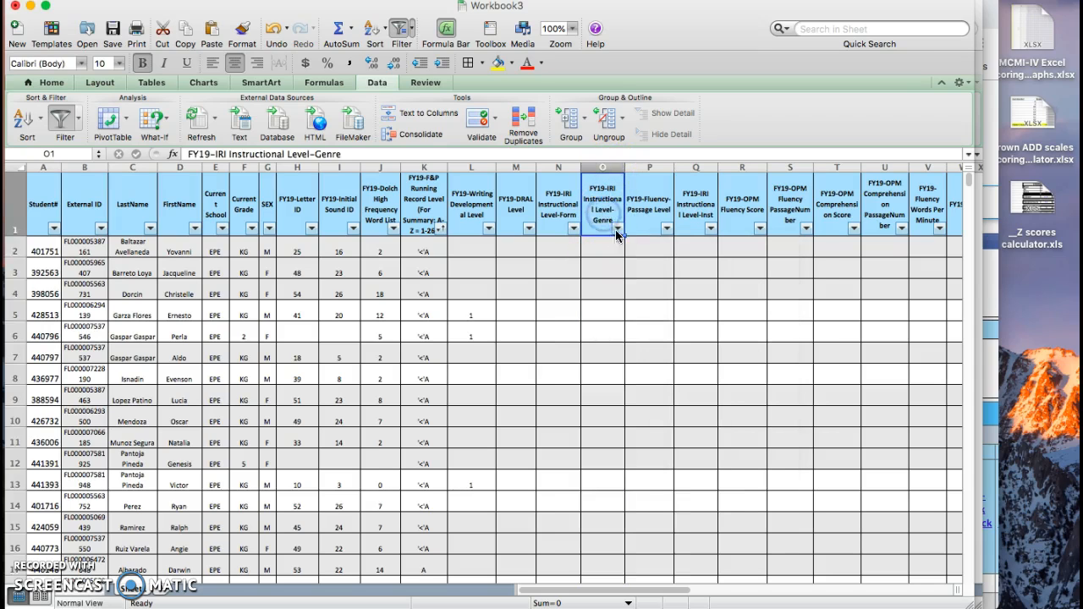
left_click(617, 229)
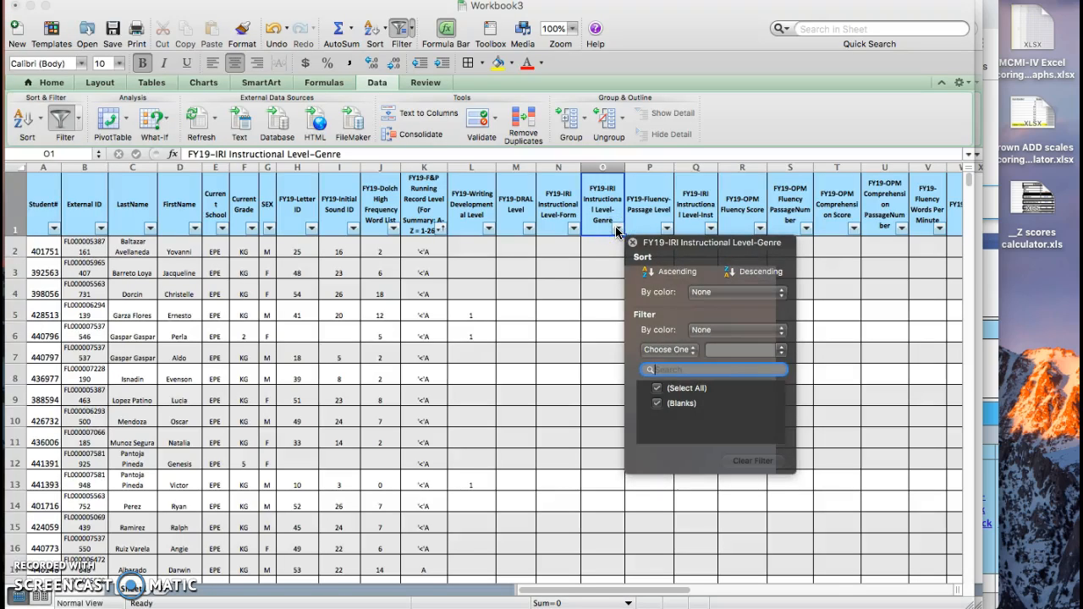
left_click(617, 228)
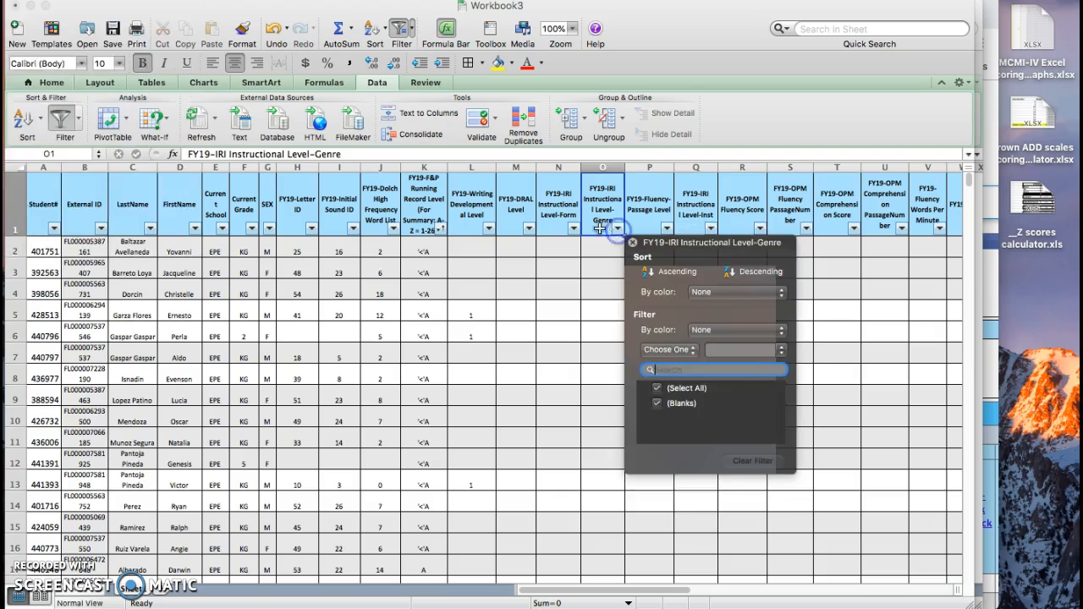
left_click(617, 230)
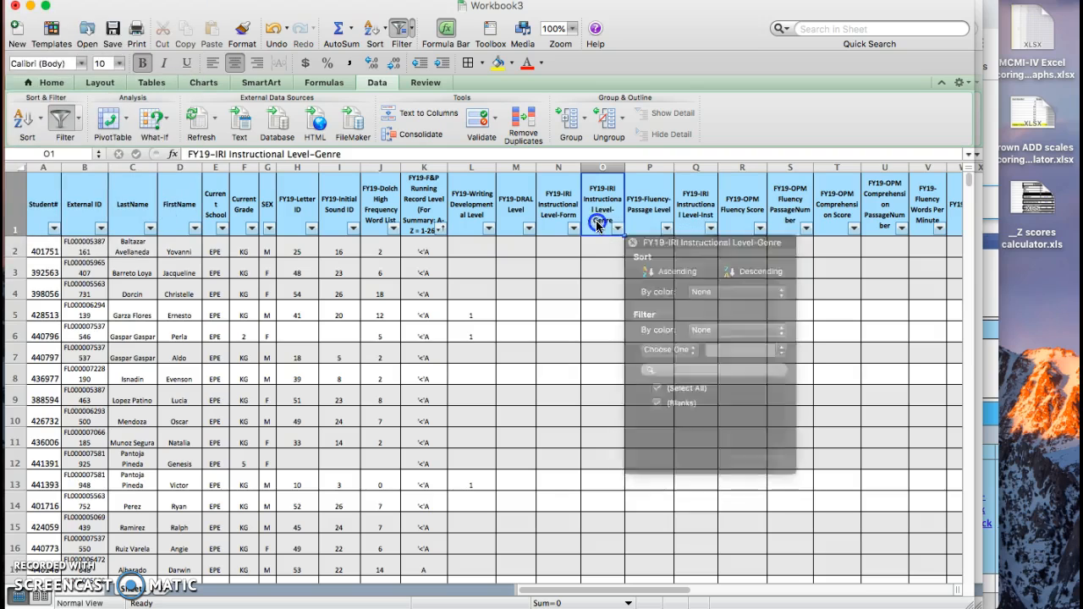
left_click(615, 233)
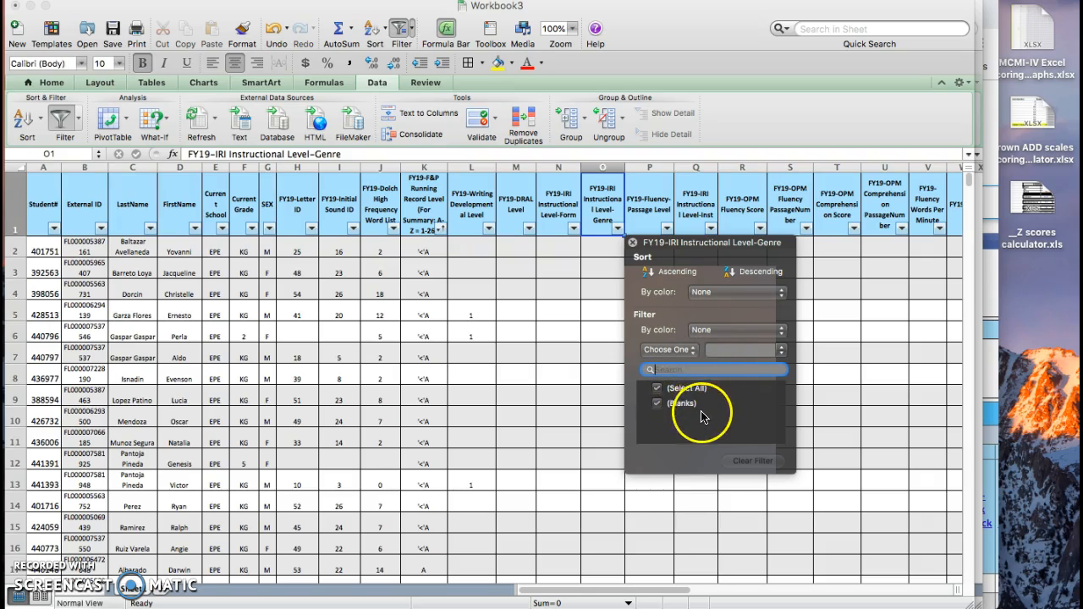
left_click(618, 322)
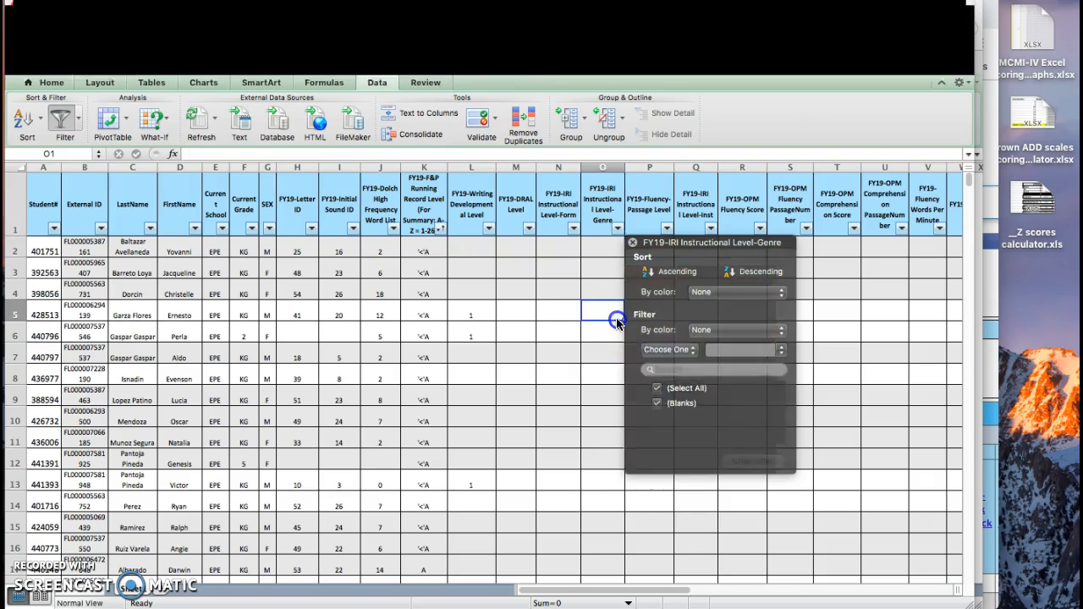
Step: Delete the entire FY19-IRI Instructional Level-Genre column
left_click(604, 167)
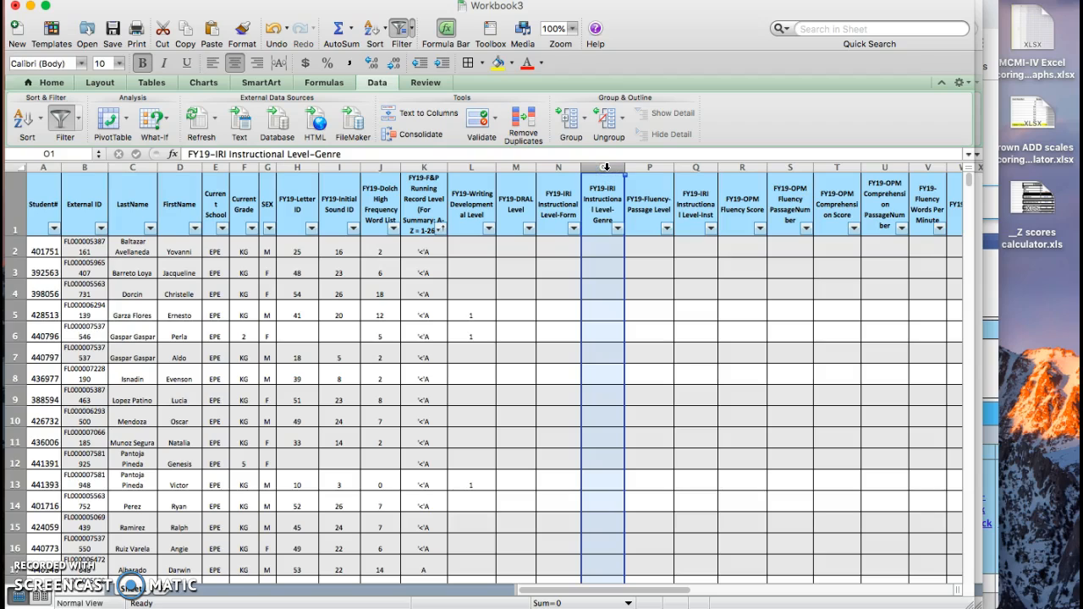
right_click(606, 166)
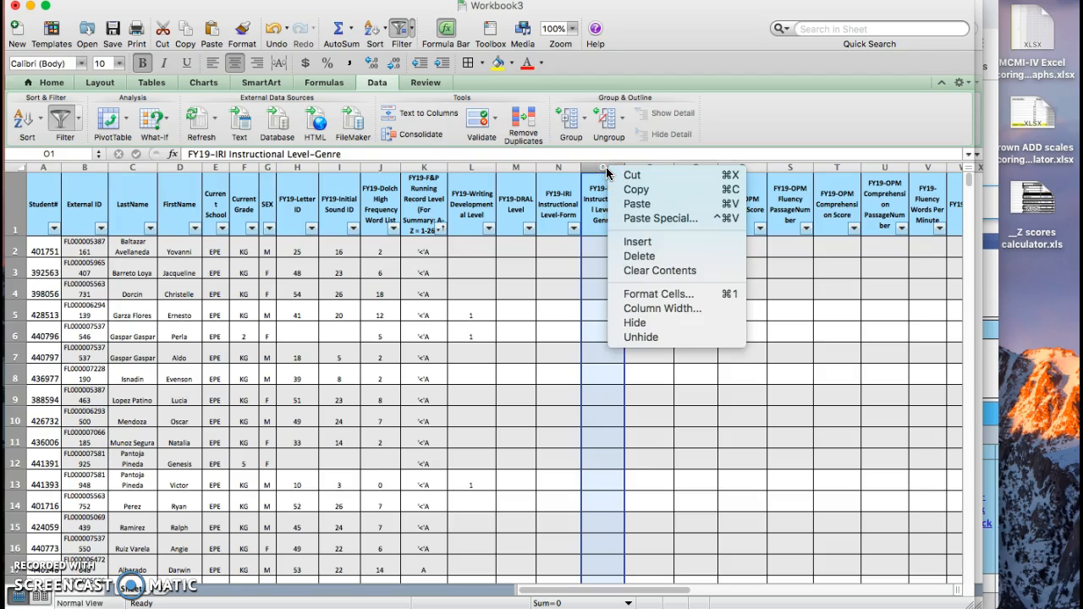
left_click(599, 167)
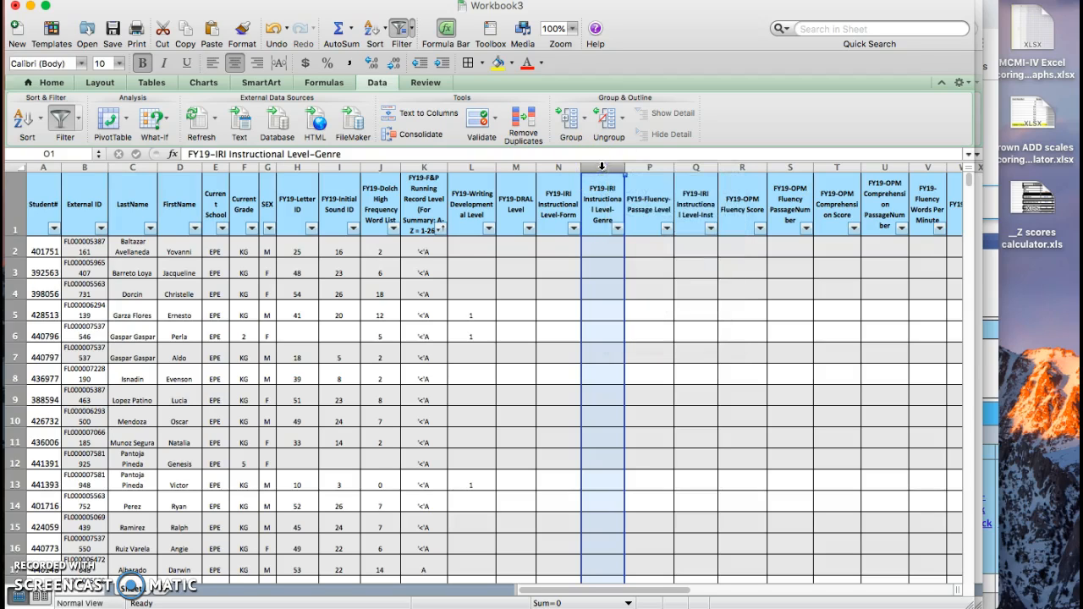
right_click(602, 167)
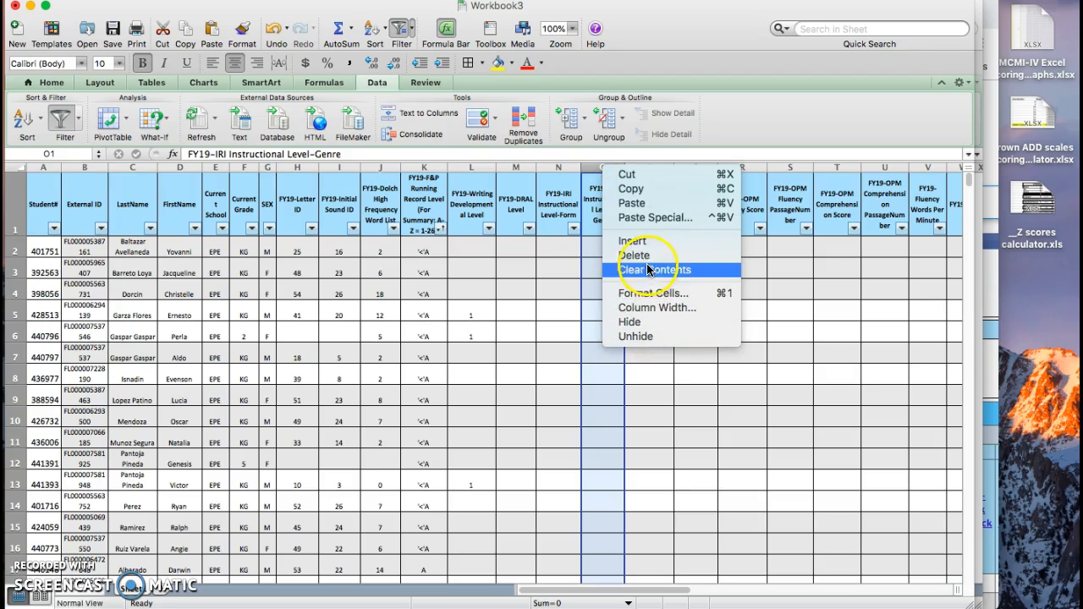
left_click(646, 258)
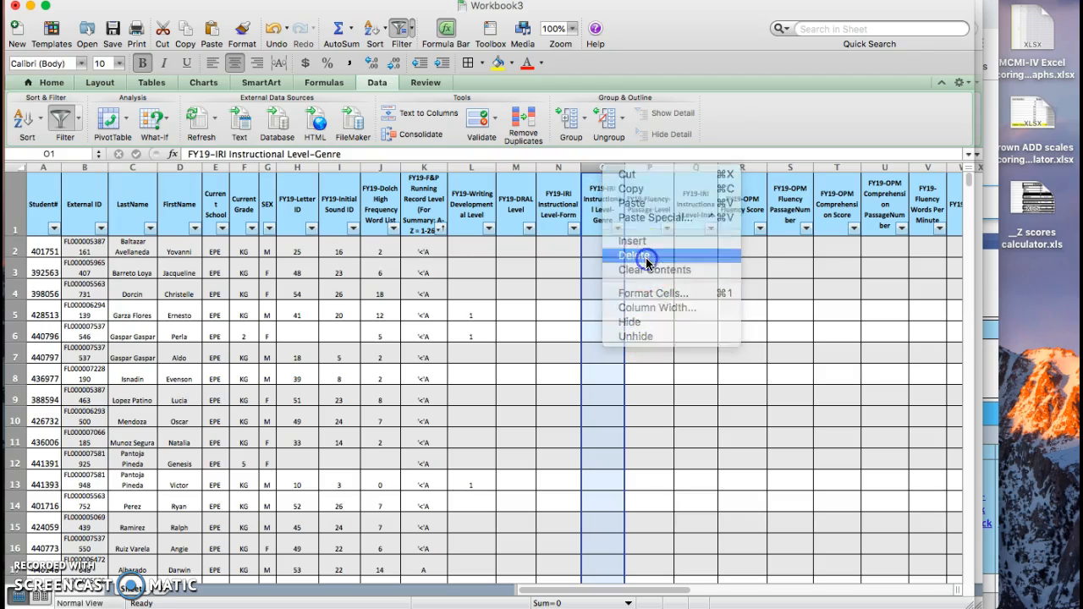
Step: Check the filter values of the FY19-IRI Instructional Level-Form column and delete that column
left_click(560, 244)
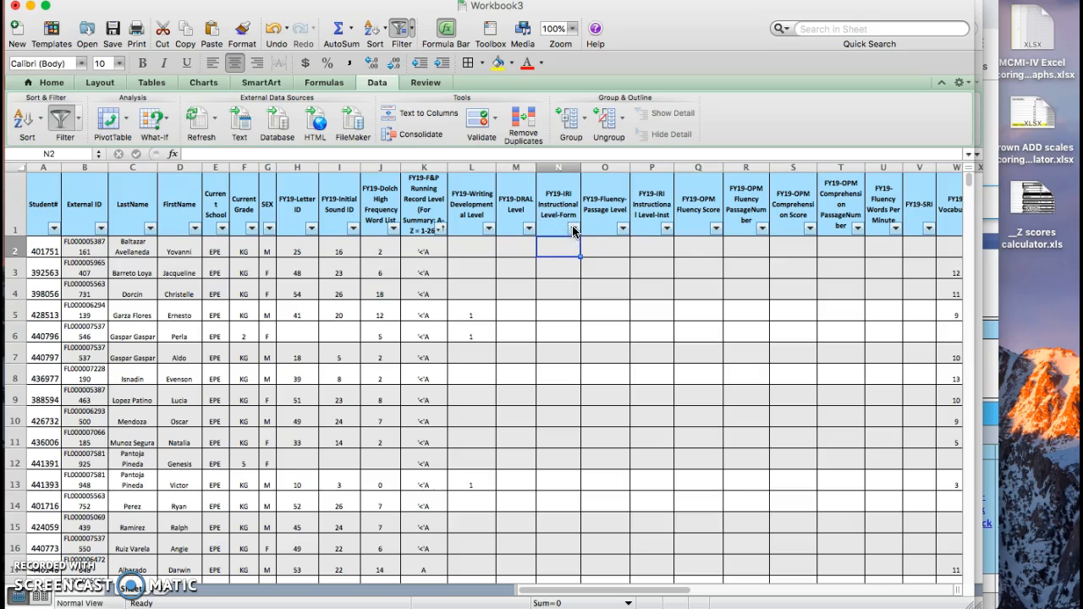
left_click(572, 229)
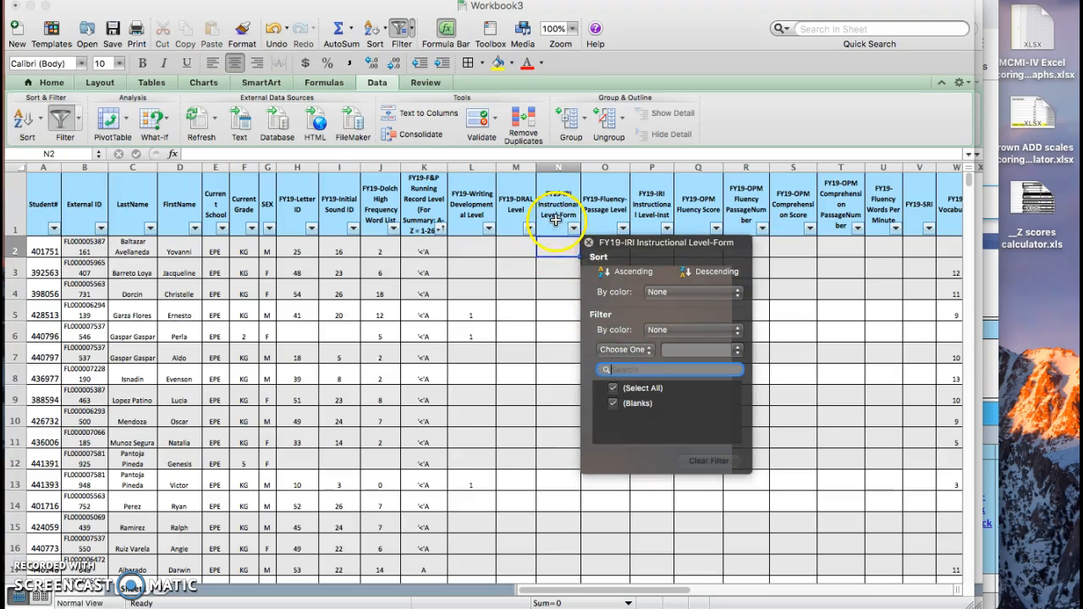
left_click(555, 218)
left_click(563, 165)
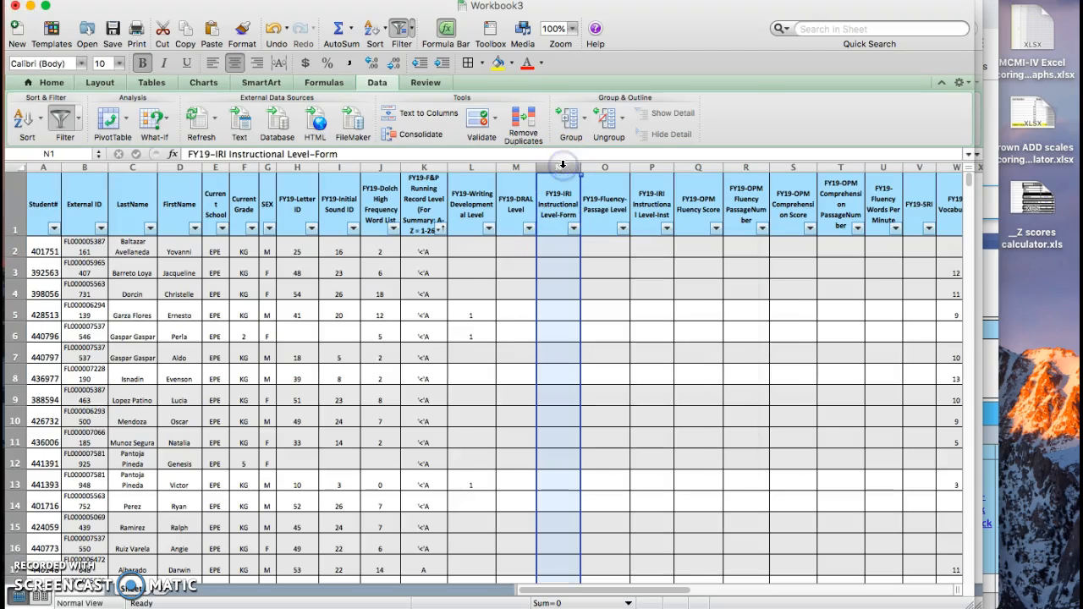
right_click(562, 165)
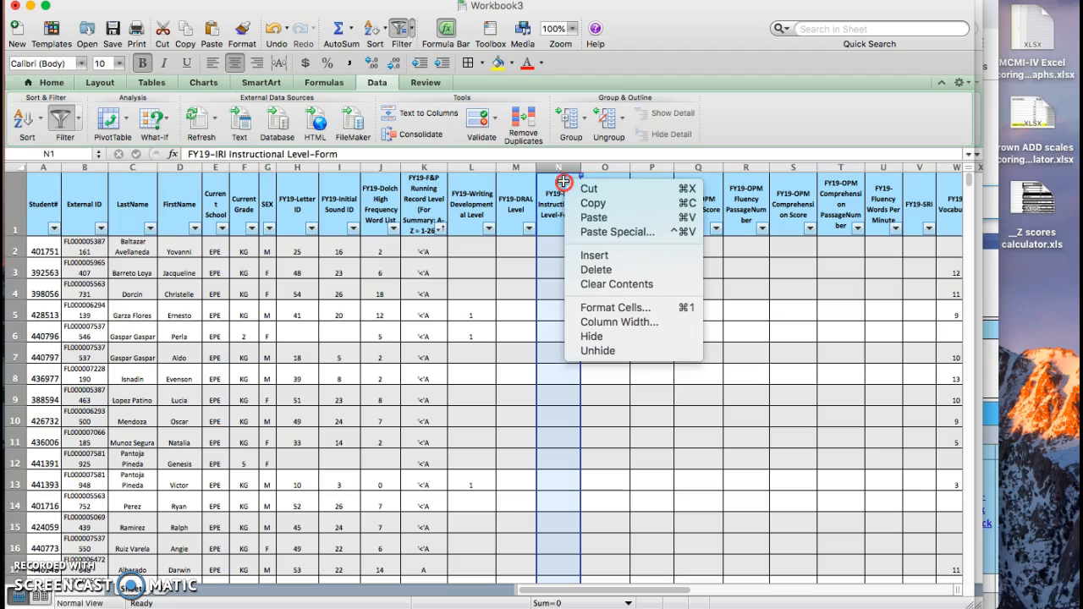
left_click(600, 279)
Step: Check the filter values of the FY19-DRAL Level column and delete that column
left_click(514, 212)
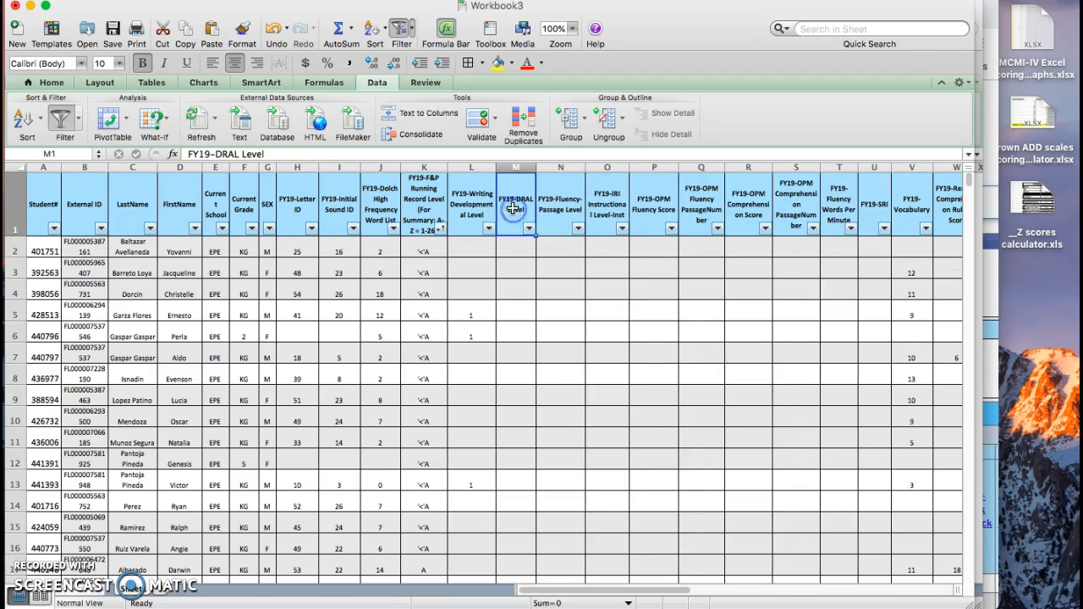
left_click(528, 228)
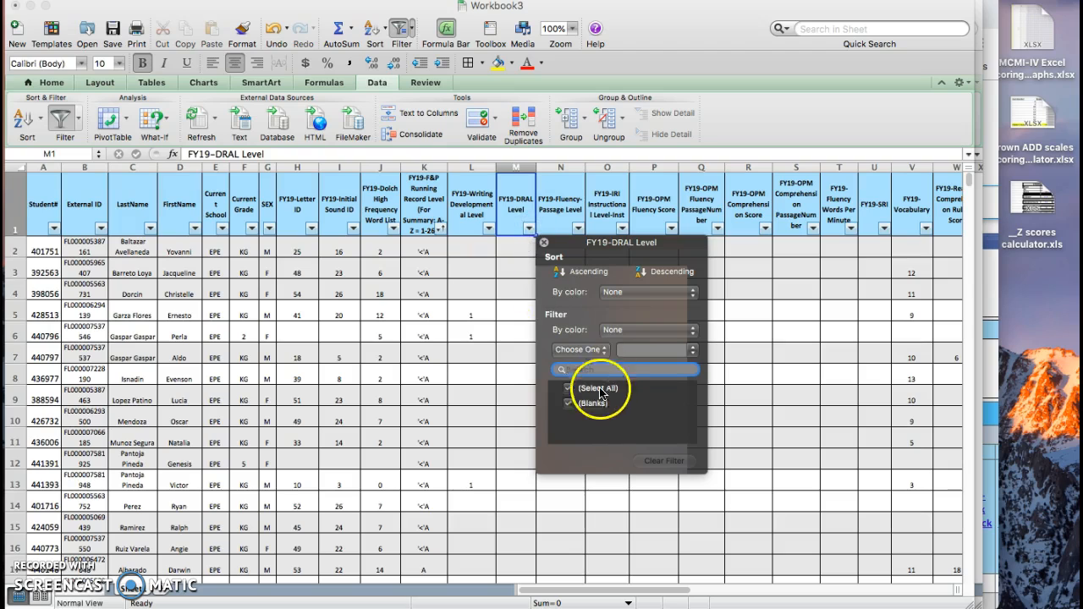
left_click(516, 200)
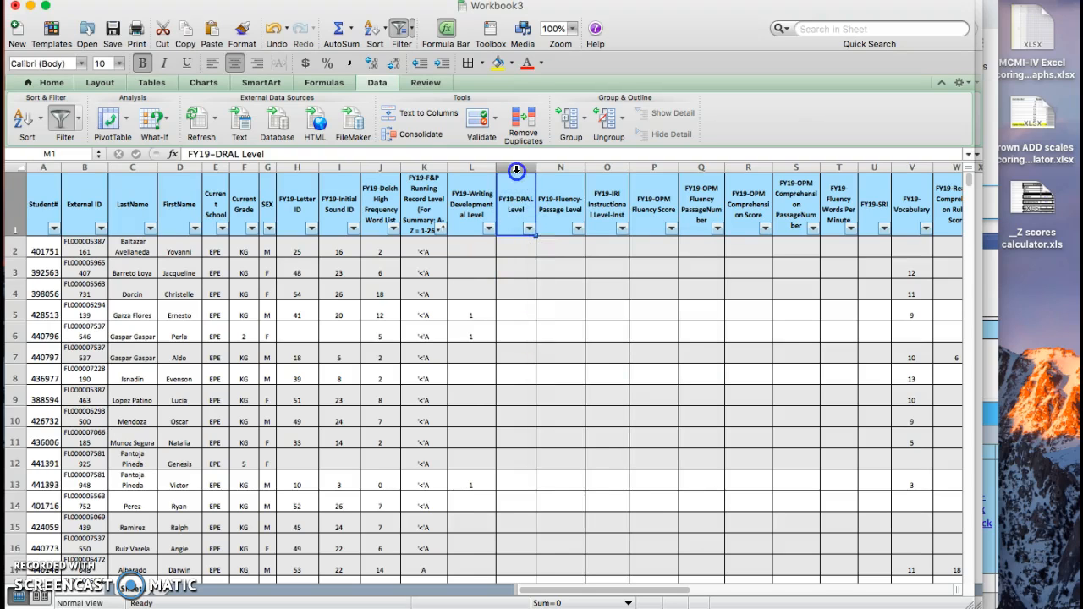
left_click(516, 170)
right_click(517, 196)
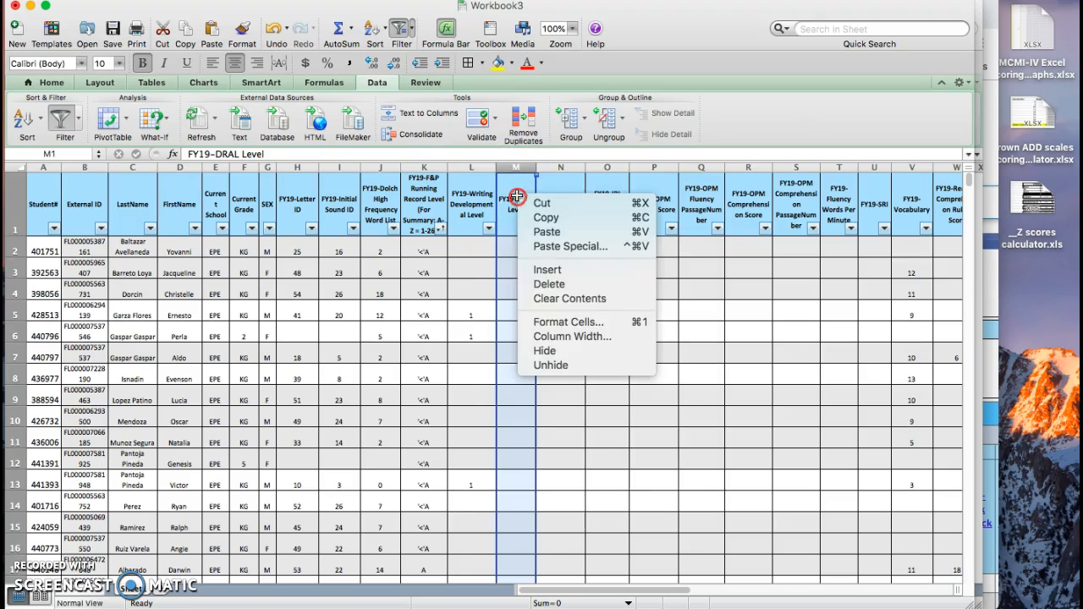
left_click(552, 285)
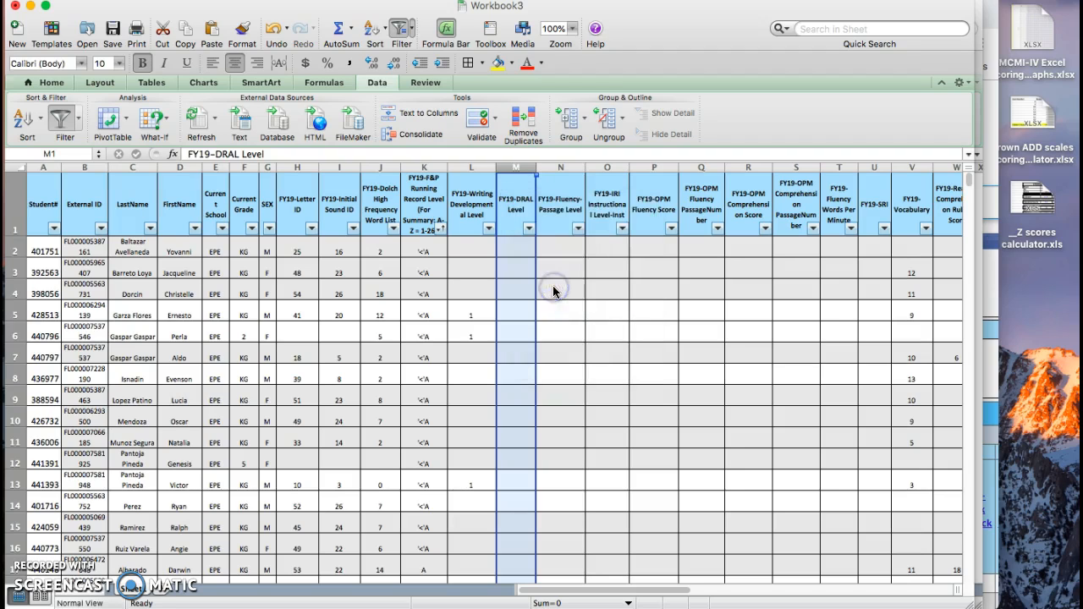
left_click(650, 294)
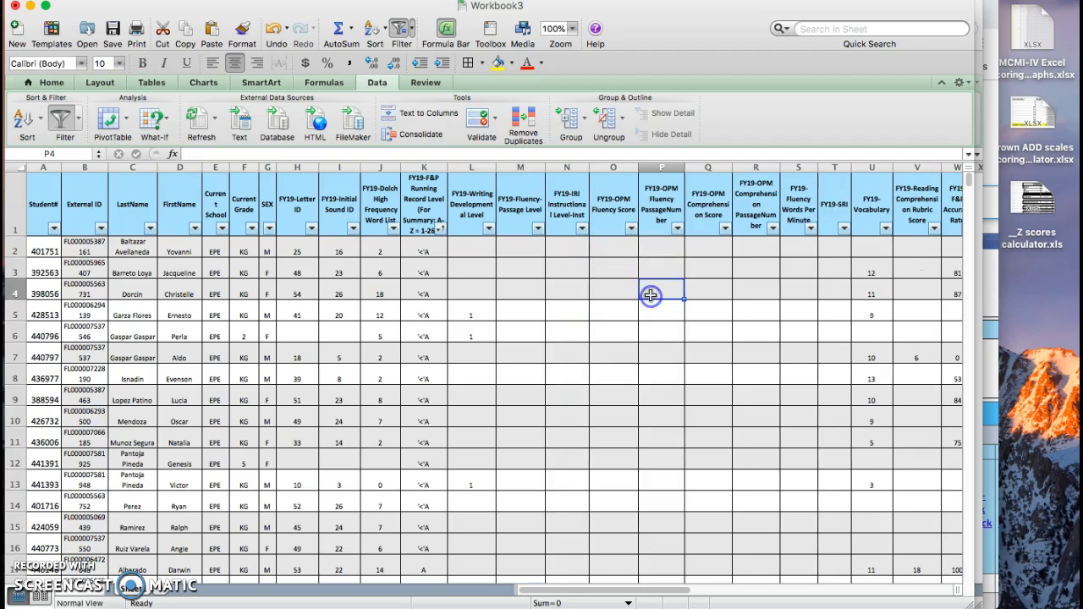
Step: Filter the FY19-F&P Running Record Level column to show only students at level G
scroll(422, 268, "down", 2)
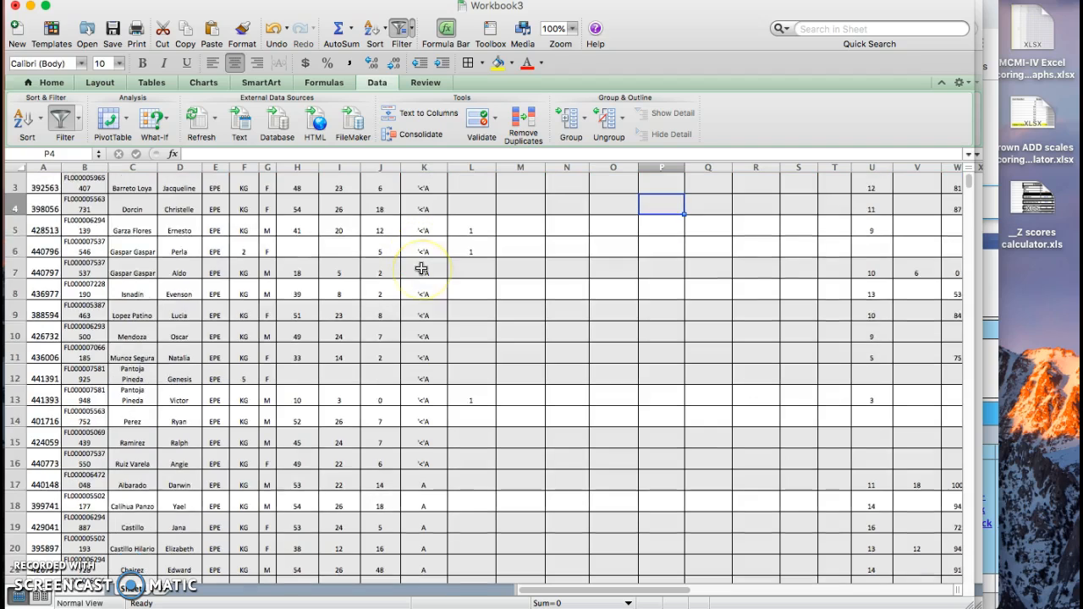
scroll(422, 269, "up", 2)
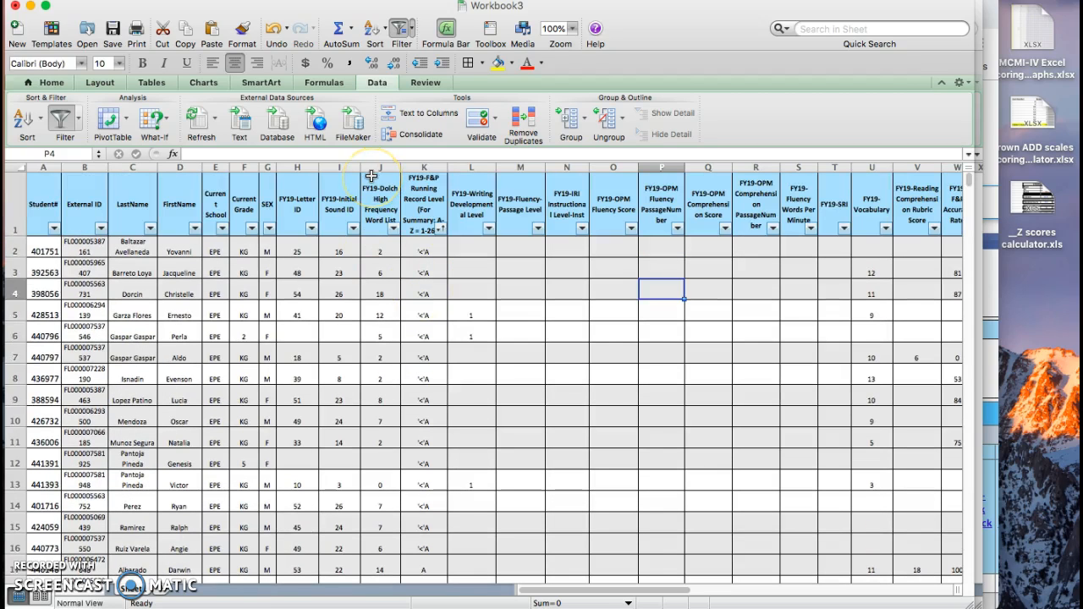
left_click(437, 232)
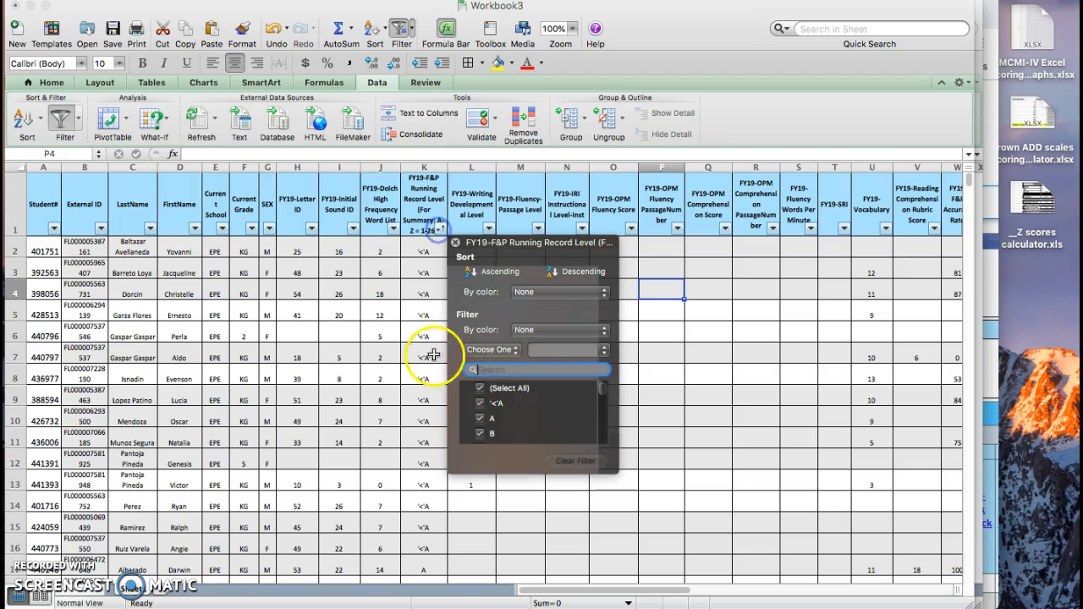
left_click(479, 390)
scroll(488, 419, "down", 3)
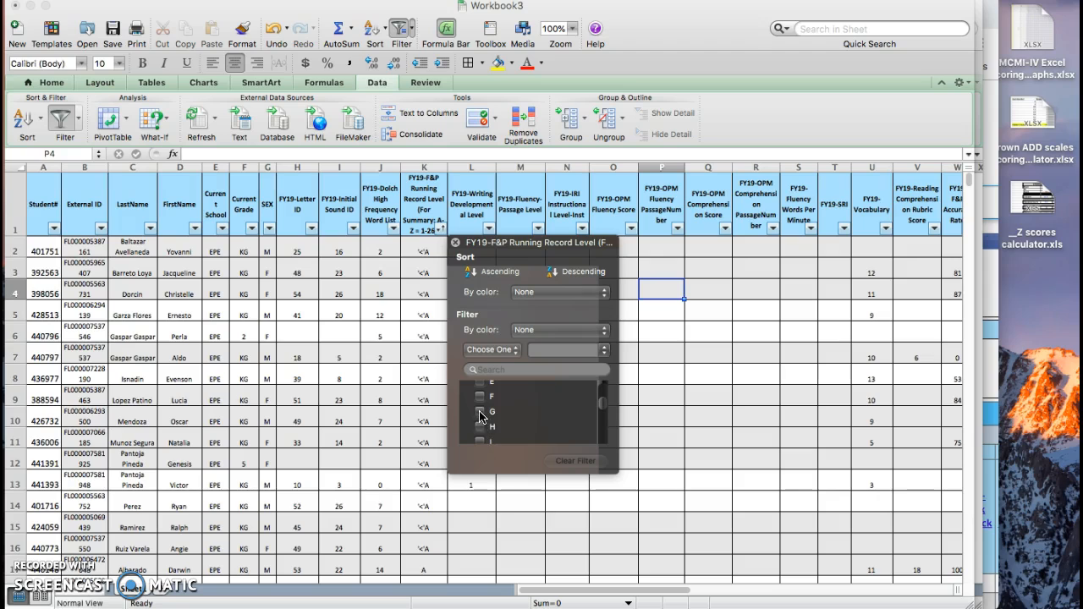
left_click(480, 415)
left_click(423, 334)
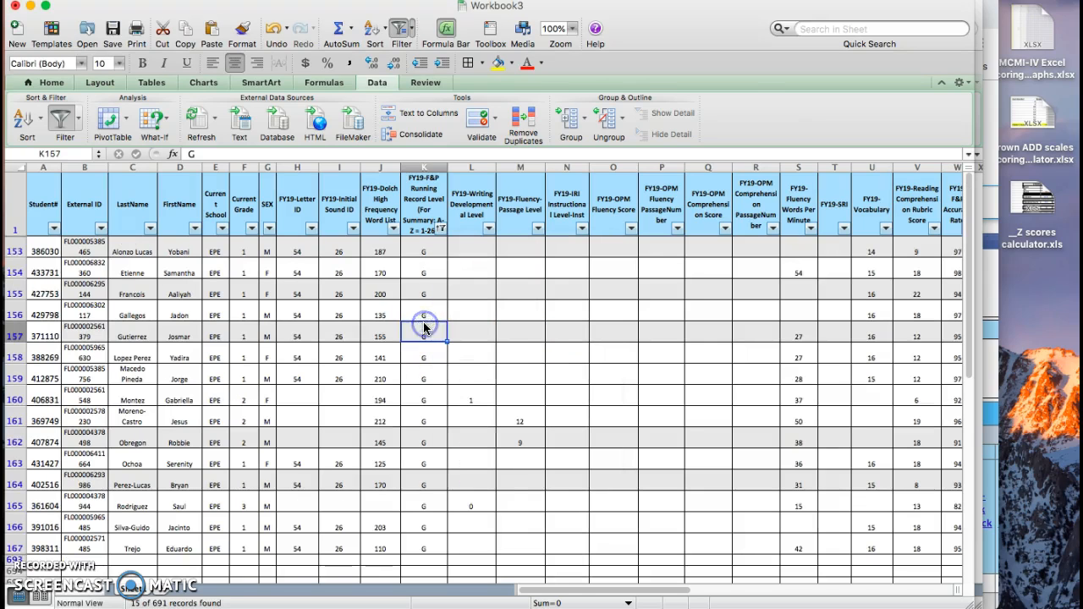
Step: Count the level G entries in the FY19-F&P Running Record Level column by setting the selection summary to Count
left_click_drag(423, 251, 426, 548)
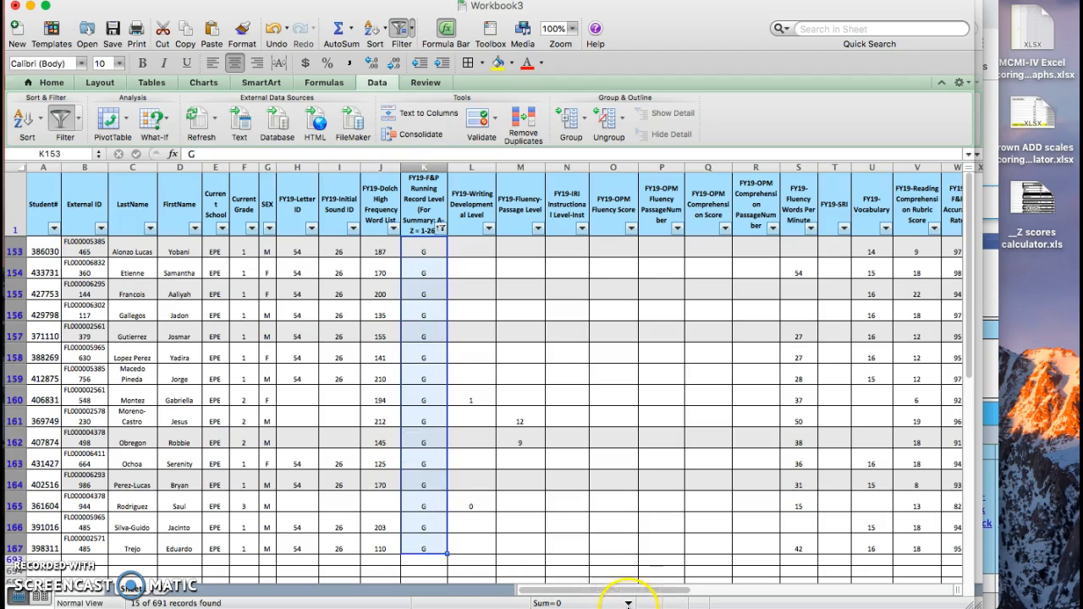
left_click(628, 602)
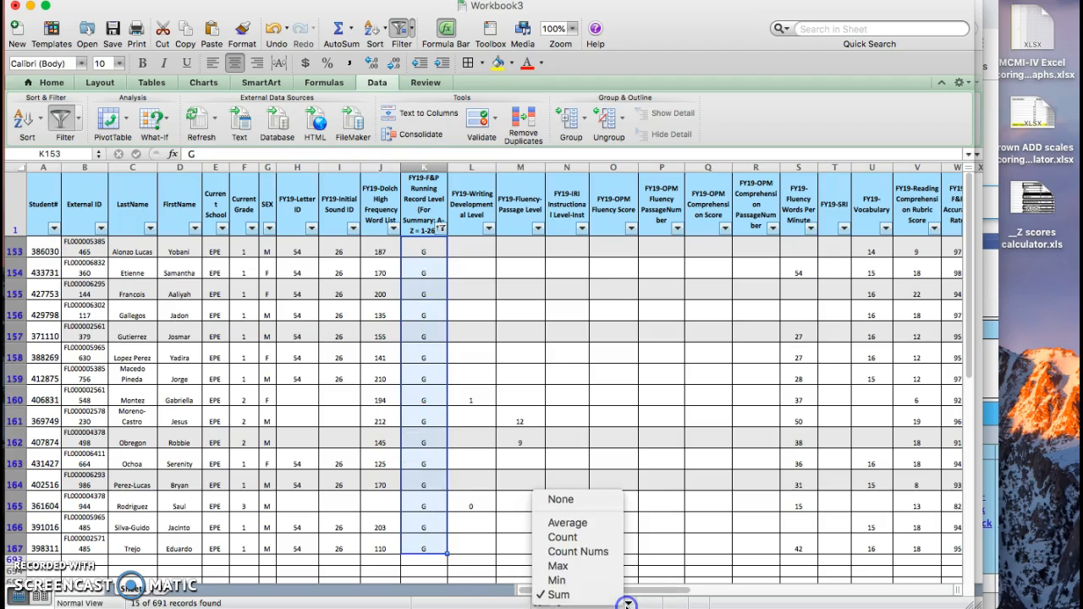
left_click(569, 536)
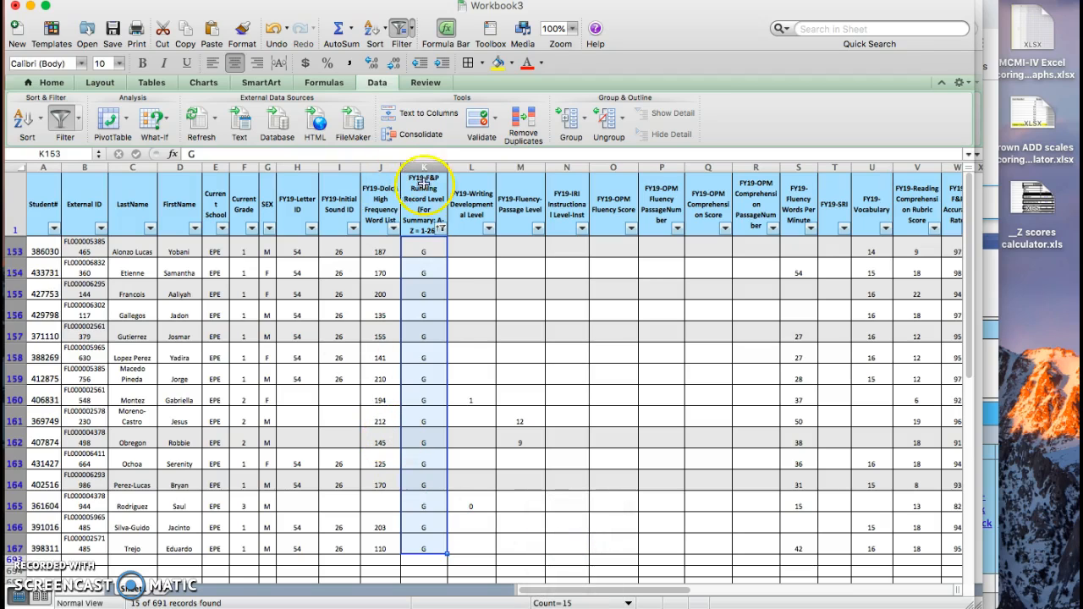
Step: Reset the FY19-F&P Running Record Level filter, filter it for level G again and reselect all the G entries
left_click(428, 249)
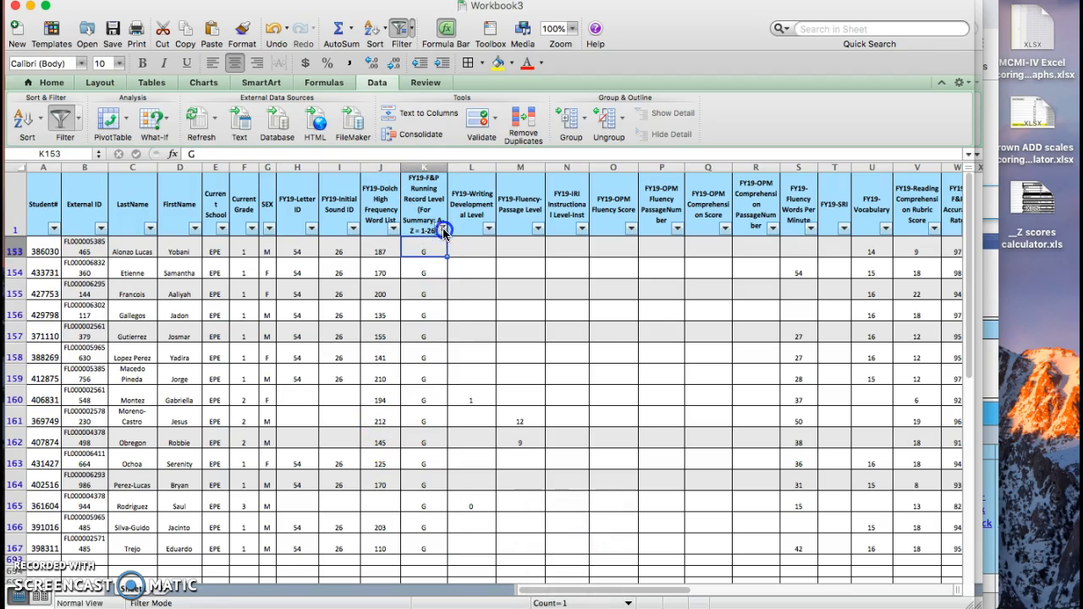
left_click(443, 230)
left_click(481, 423)
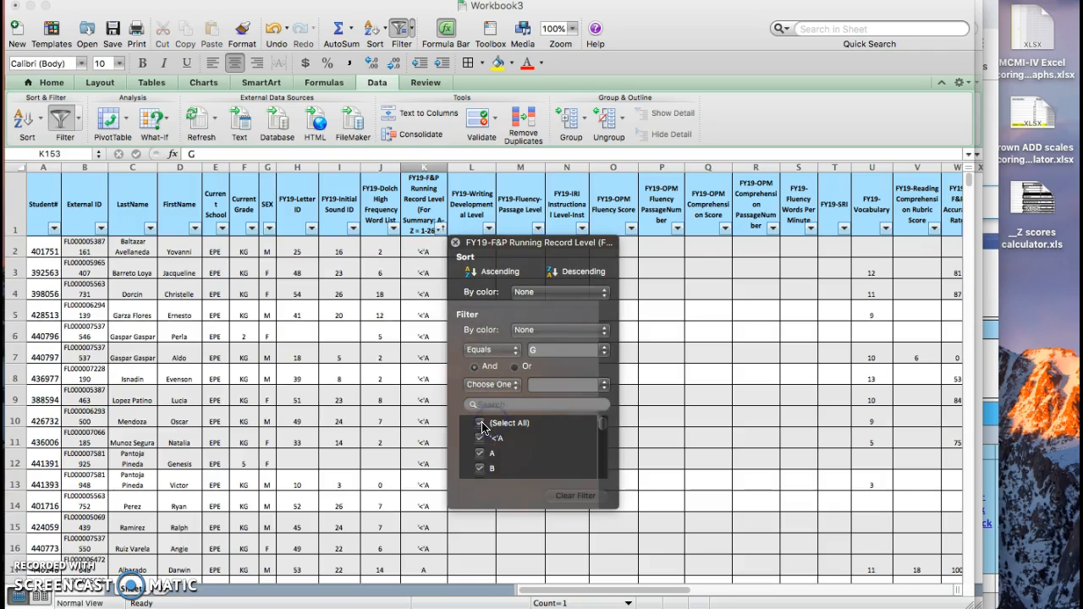
scroll(489, 470, "down", 5)
left_click(483, 454)
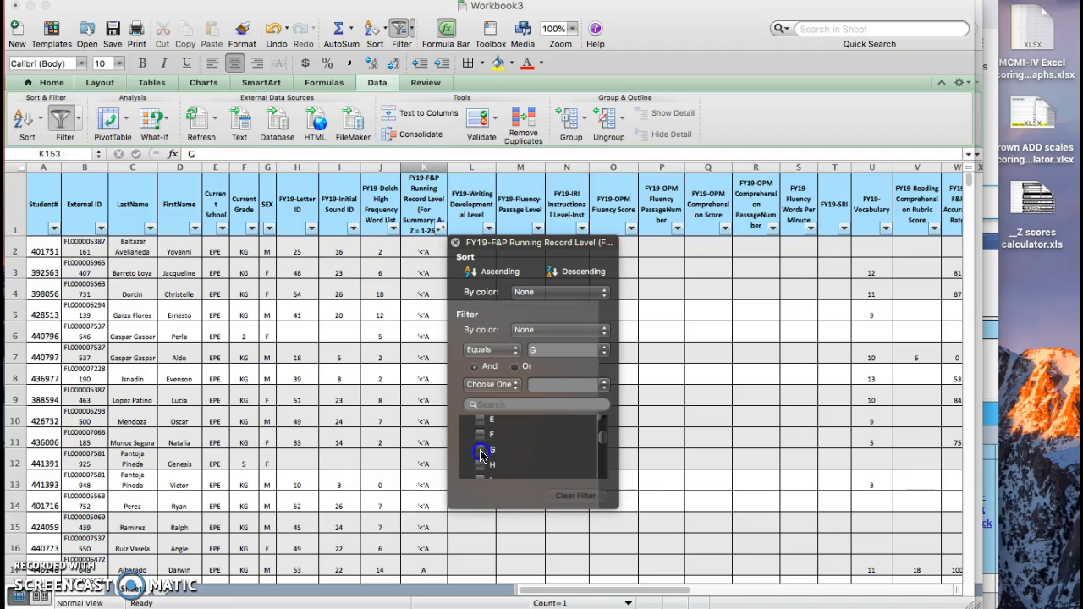
left_click(425, 293)
left_click_drag(424, 247, 428, 543)
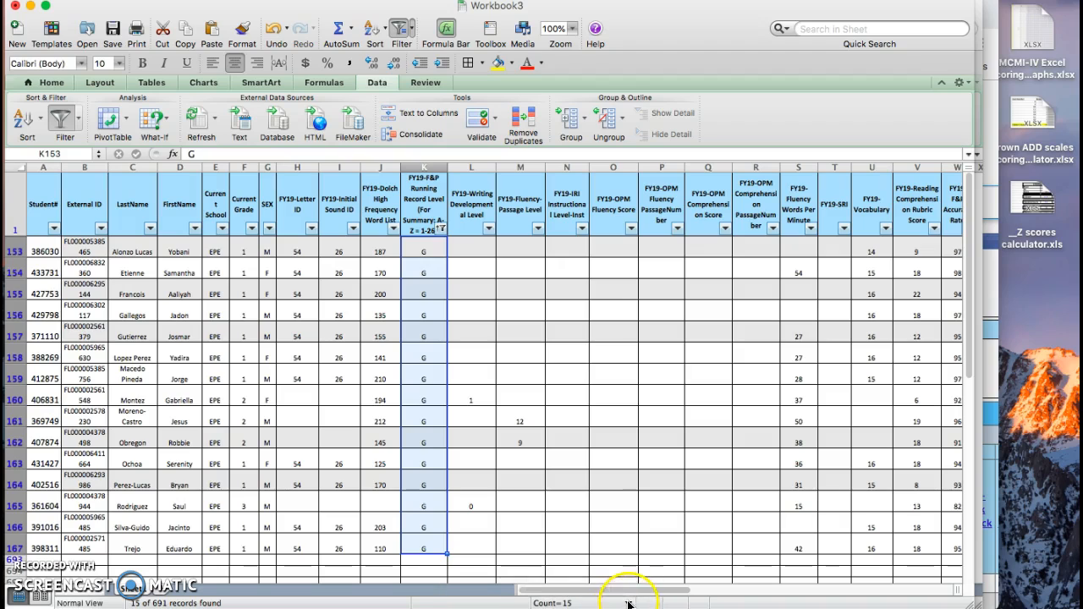
Step: Find the average FY19-Dolch High Frequency Word List score of the level G students by setting the selection summary to Average
left_click(381, 247)
left_click_drag(381, 245, 397, 546)
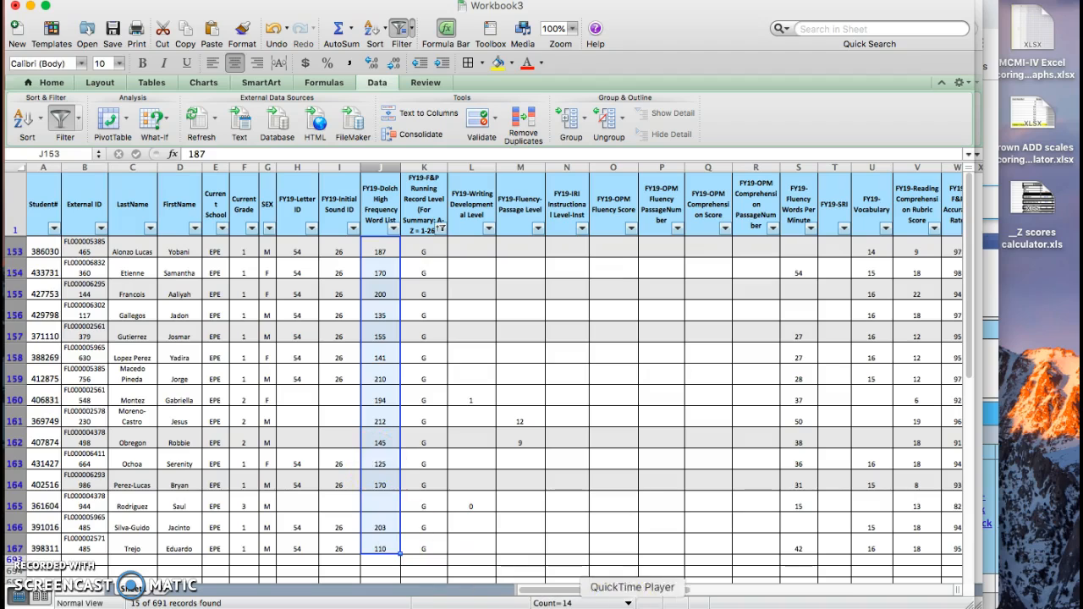
left_click(627, 603)
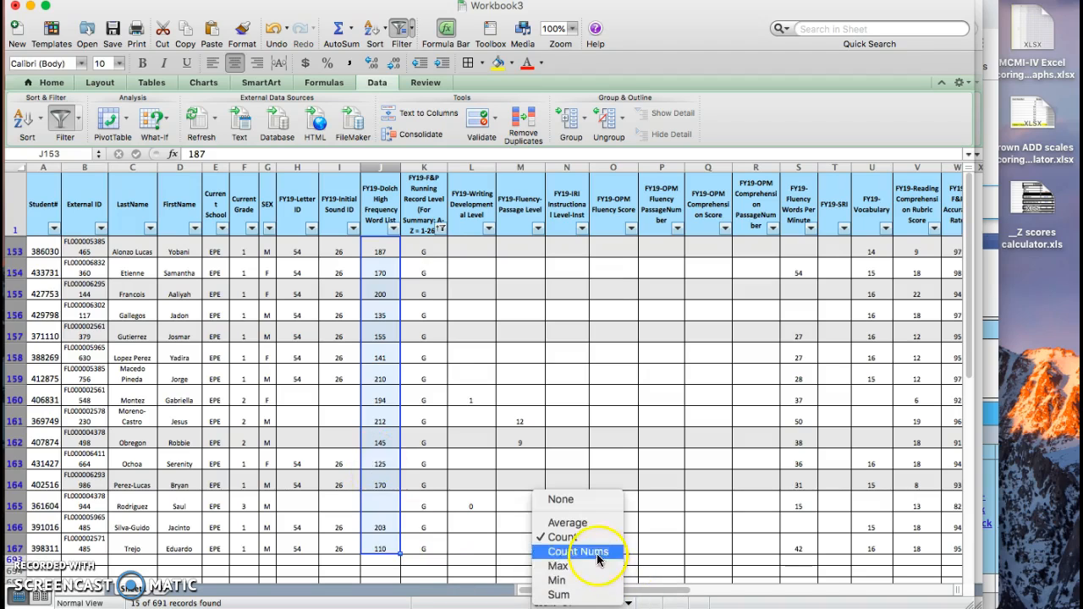
left_click(574, 523)
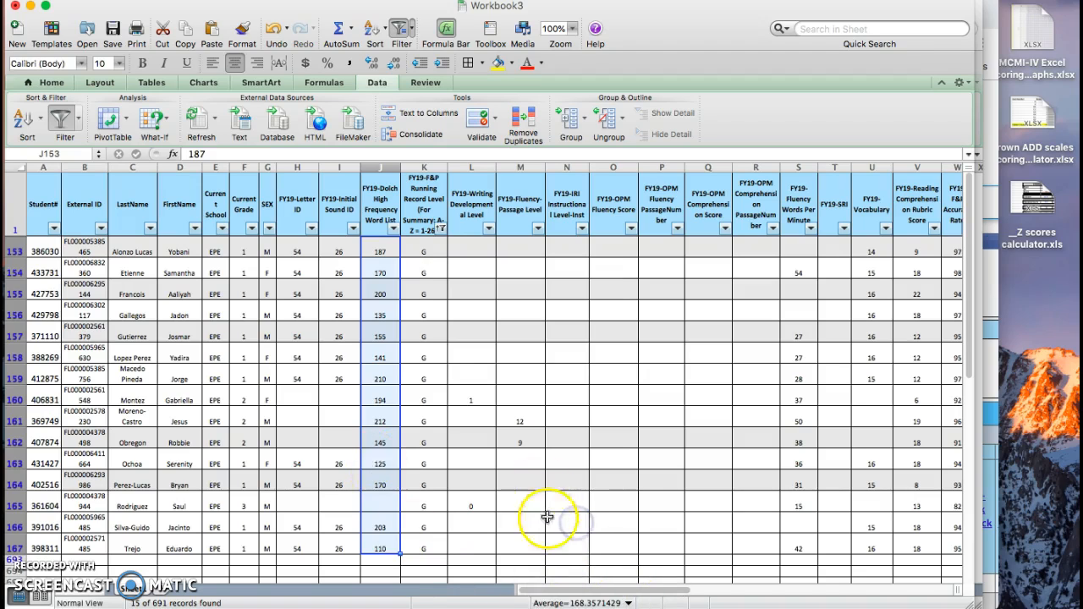
left_click(630, 603)
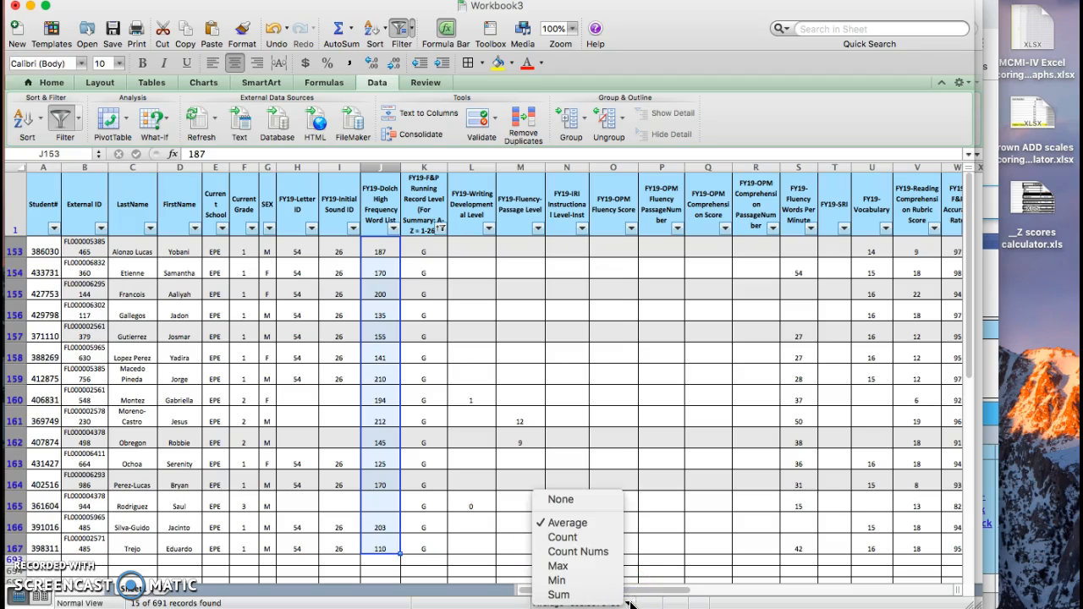
left_click(368, 397)
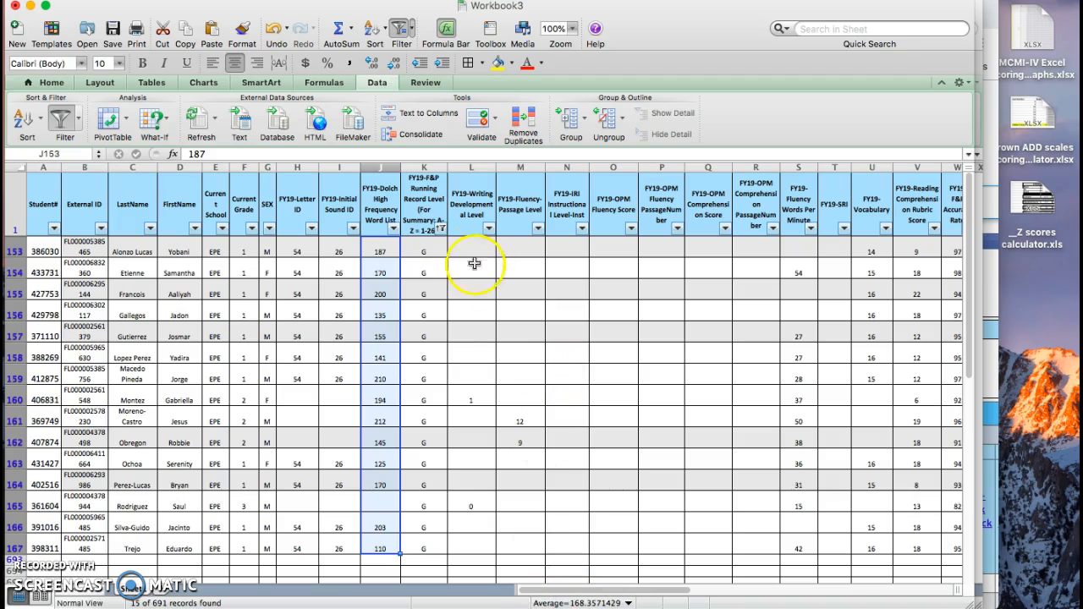
Step: Restore all rows by selecting every value in the FY19-F&P Running Record Level filter
left_click(425, 247)
left_click(440, 230)
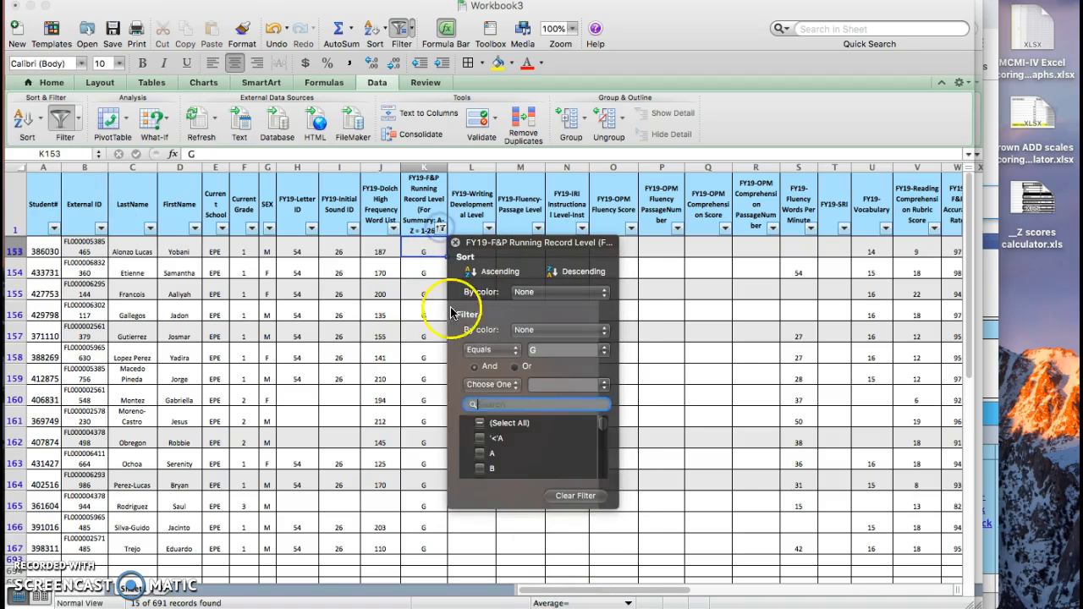
scroll(491, 432, "up", 3)
left_click(479, 423)
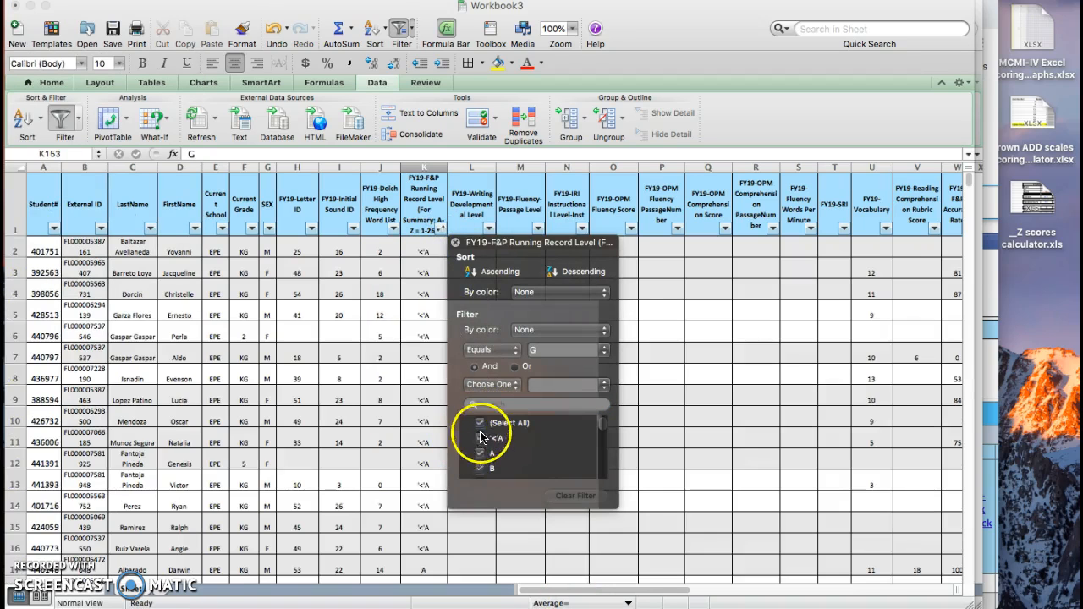
left_click(391, 375)
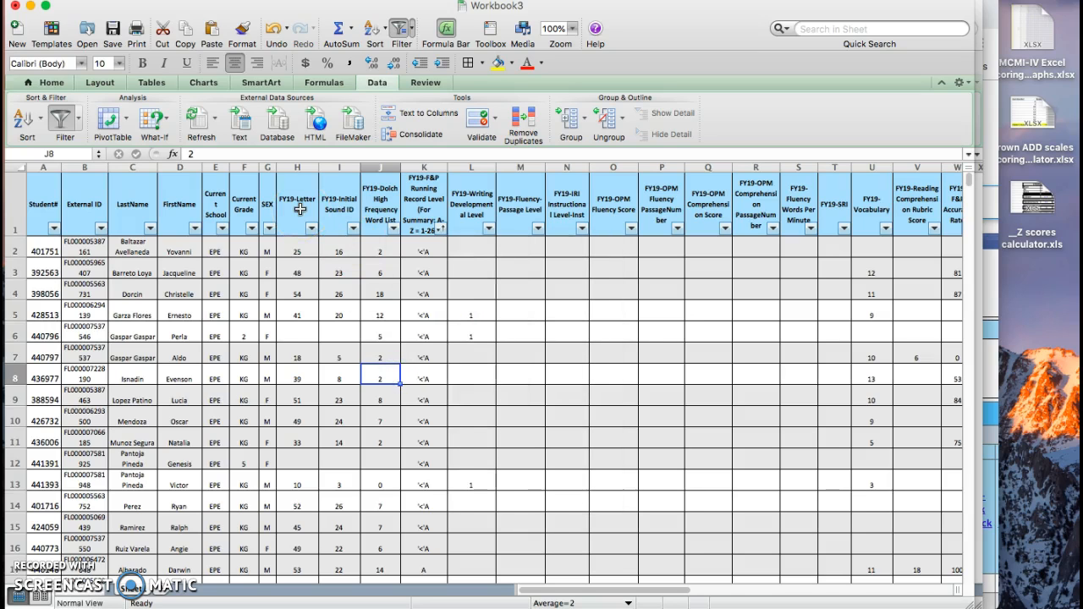
Step: Examine the assessment columns, the student identifier headers and the Dolch word list, F&P Running Record Level and Initial Sound ID headers
scroll(623, 307, "right", 5)
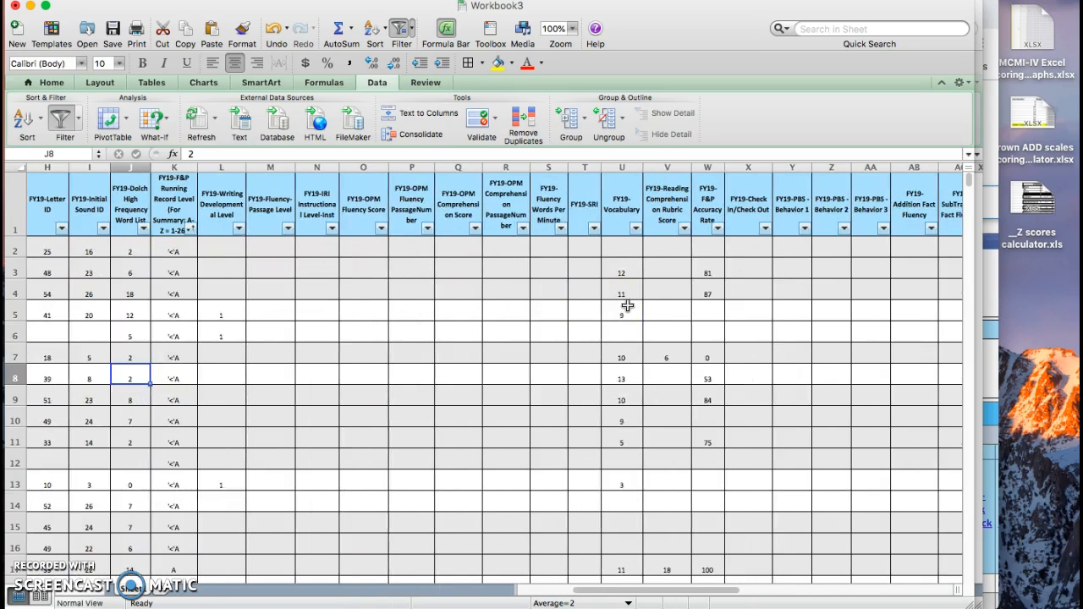
scroll(626, 305, "left", 5)
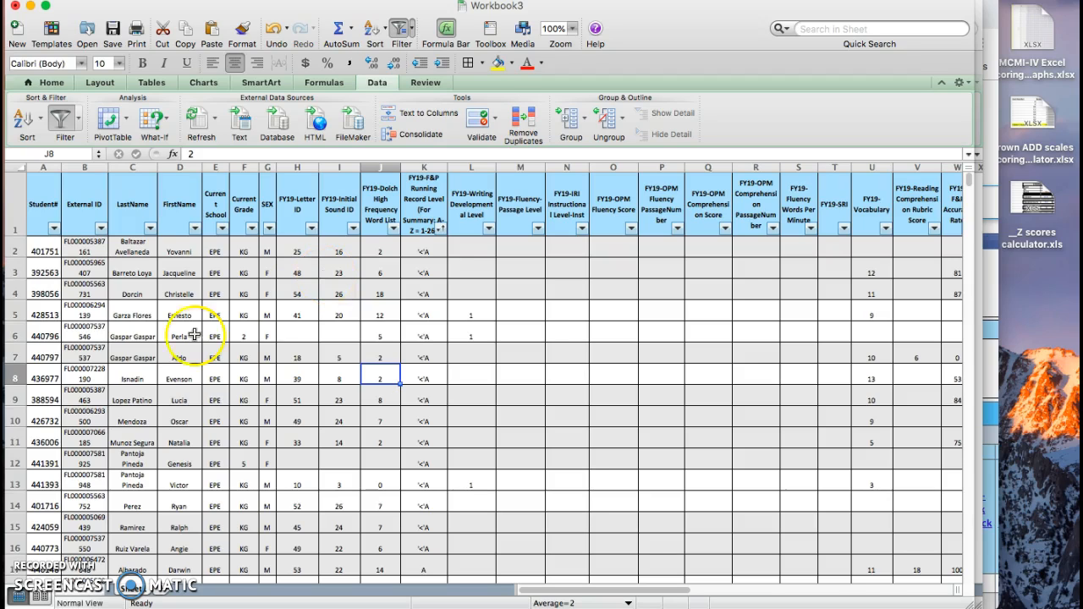
left_click(49, 205)
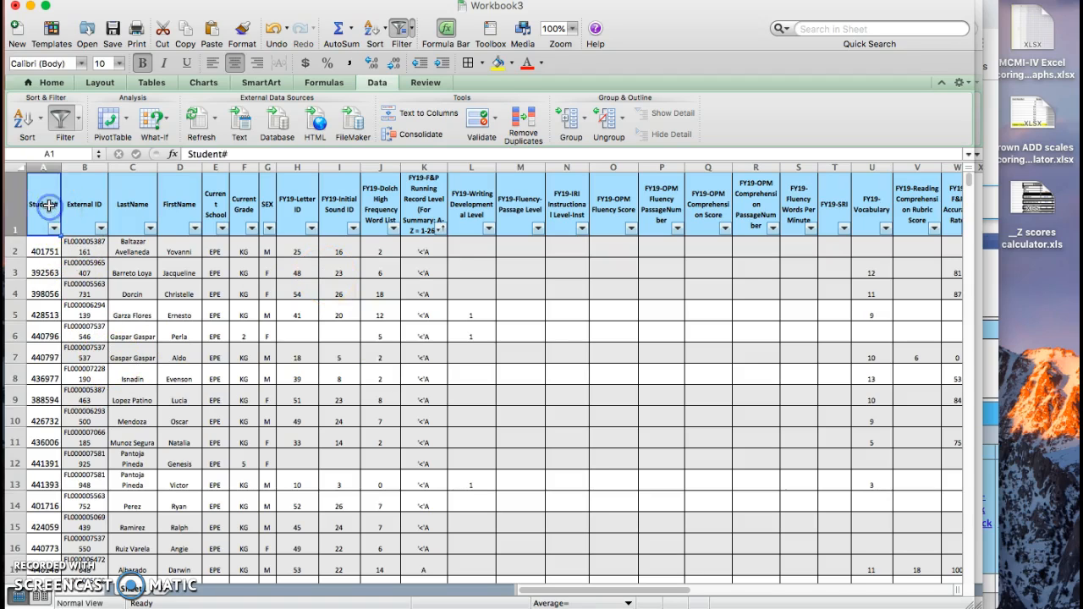
left_click(79, 205)
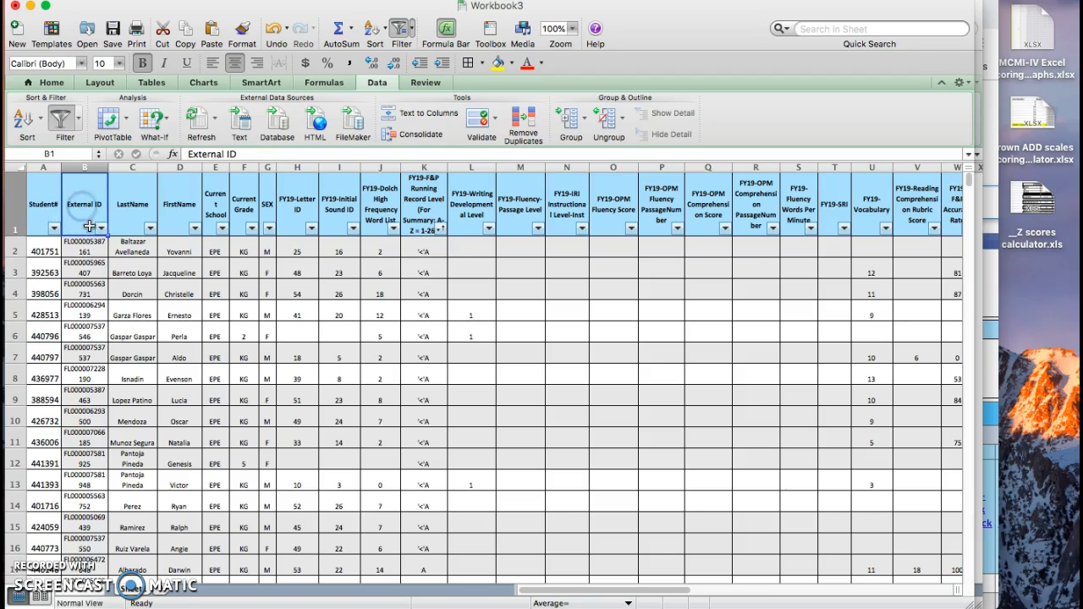
left_click(126, 243)
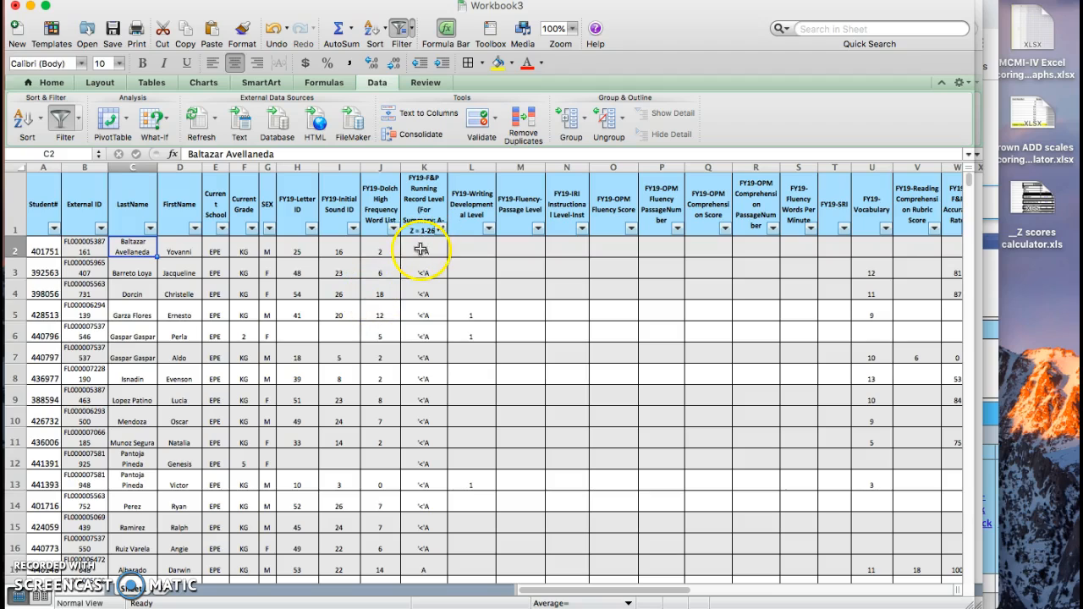
left_click(383, 249)
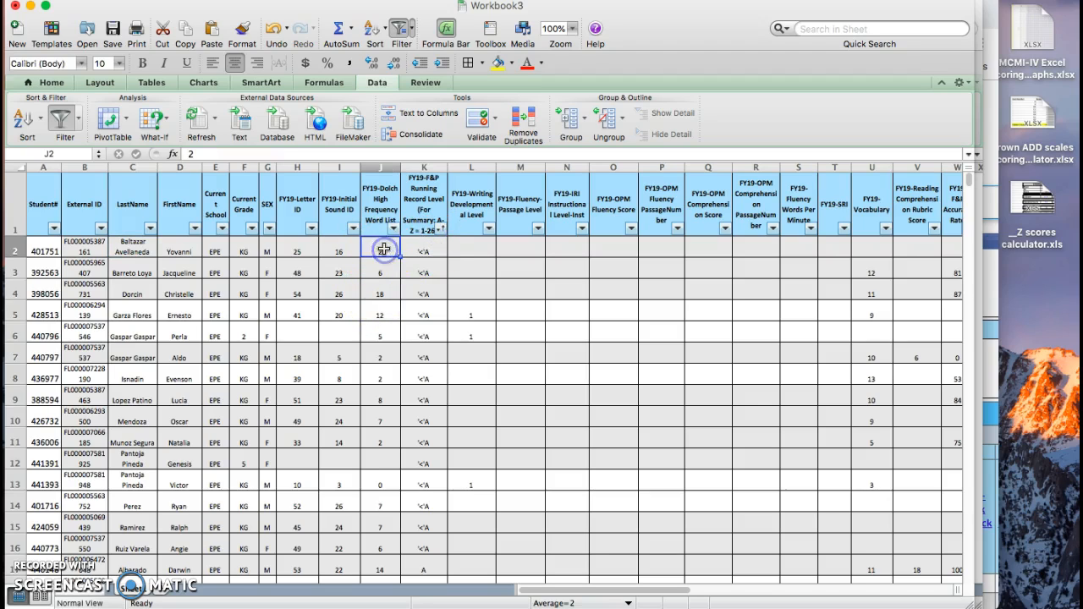
left_click(381, 207)
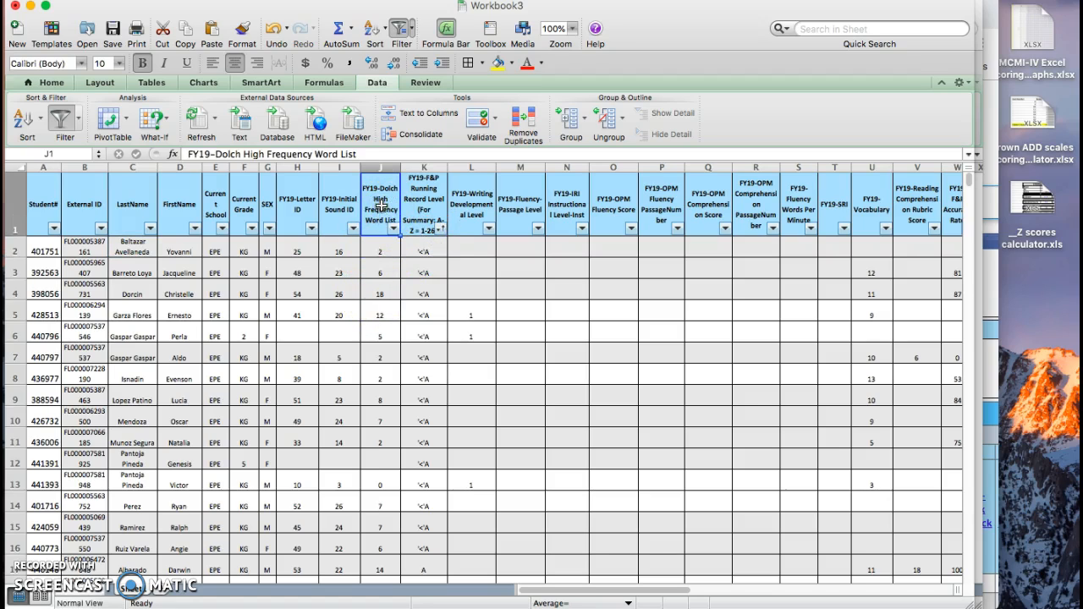
left_click(426, 207)
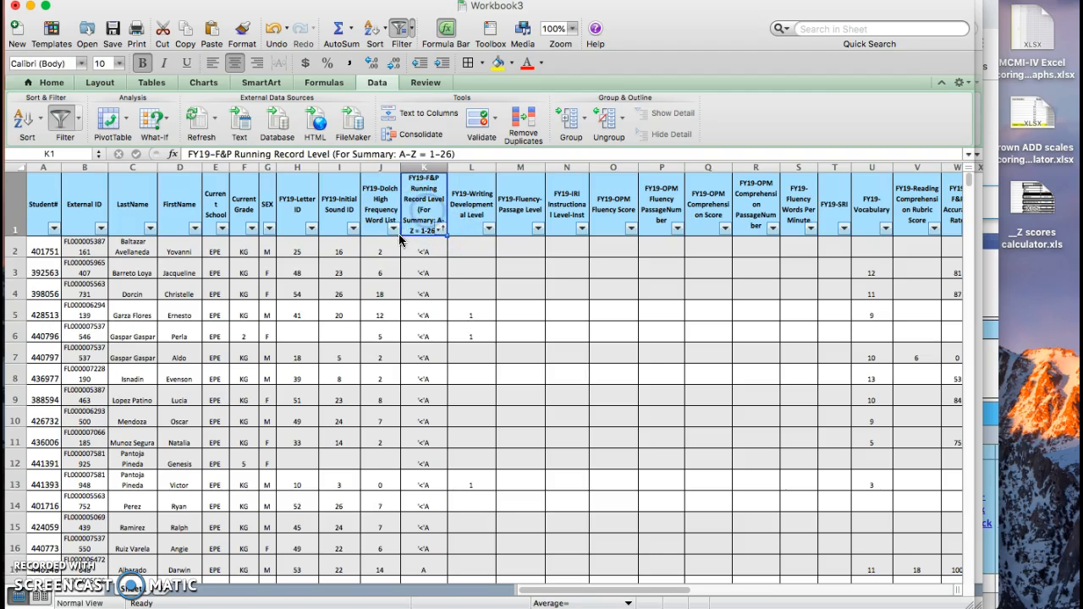
left_click(337, 212)
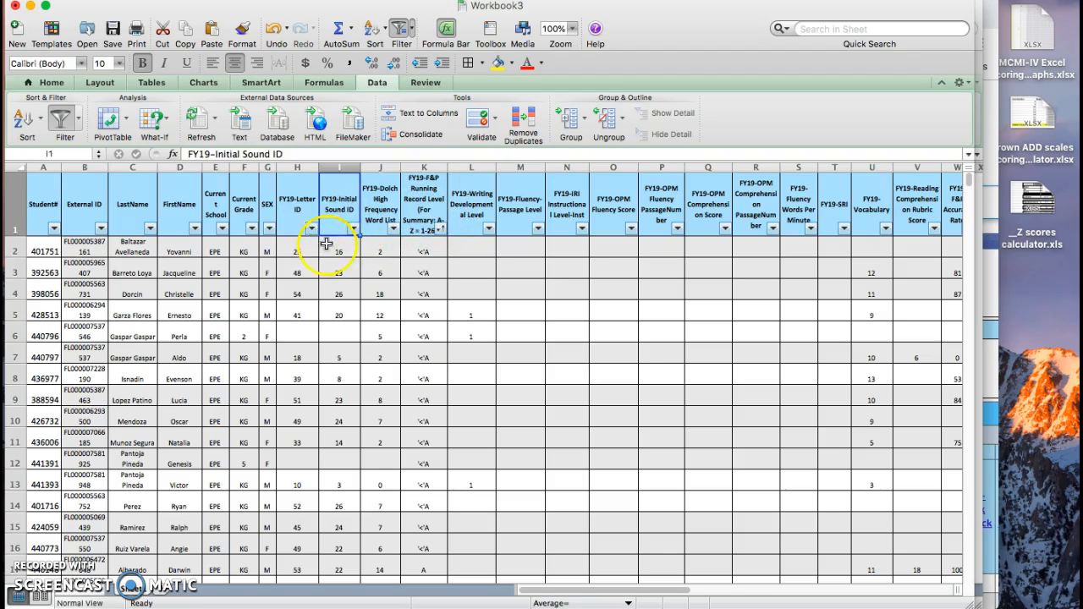
Step: Examine the F&P Running Record Level, Writing Developmental Level, Fluency Passage Level, IRI Instructional Level and OPM Fluency Score headers
left_click(431, 203)
left_click(482, 210)
left_click(528, 211)
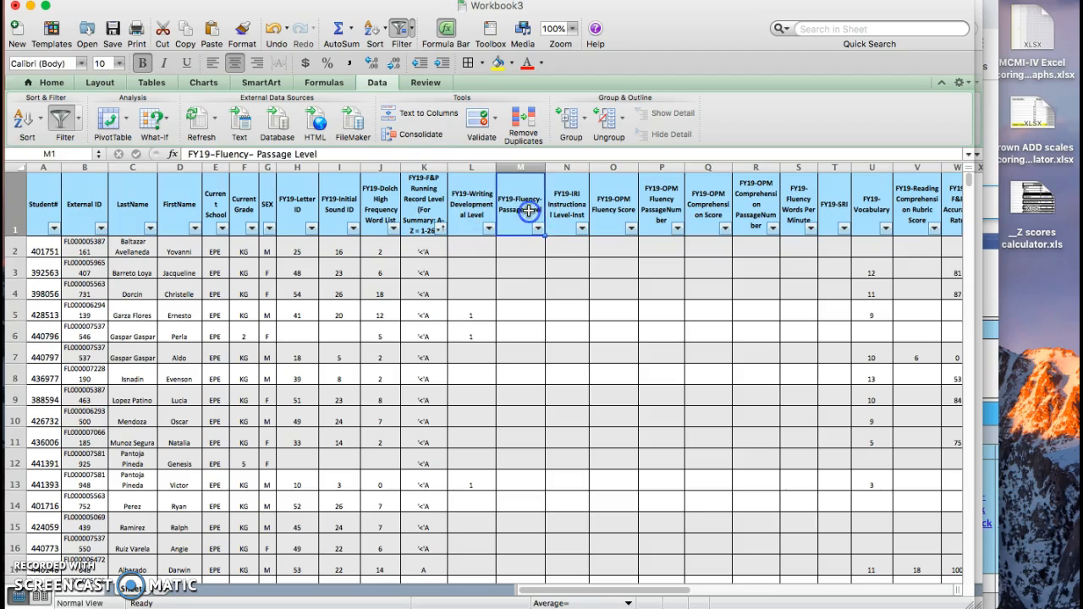
left_click(567, 211)
left_click(617, 211)
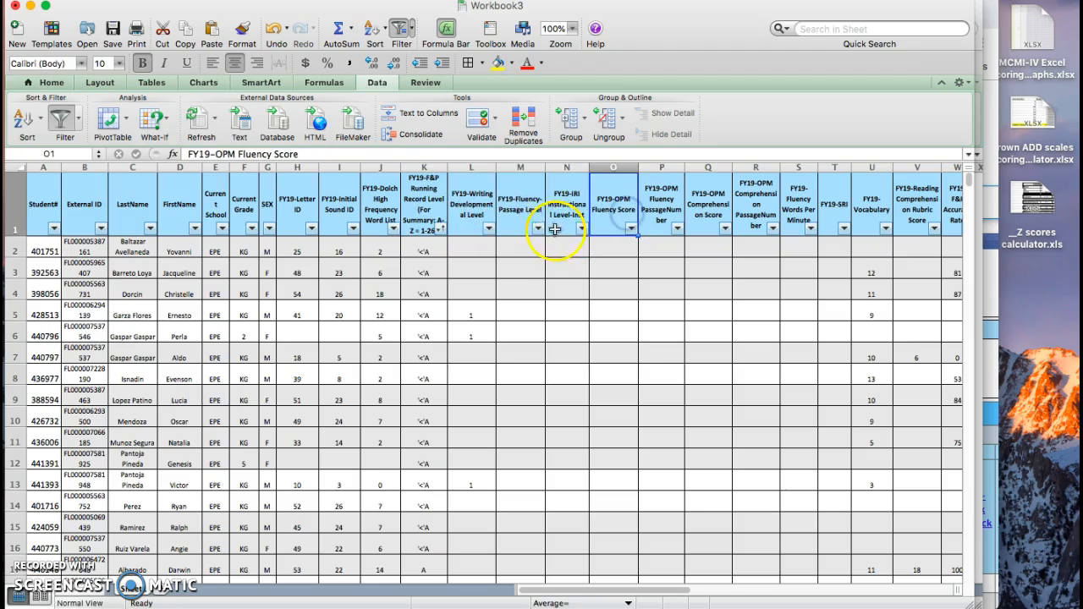
left_click(518, 206)
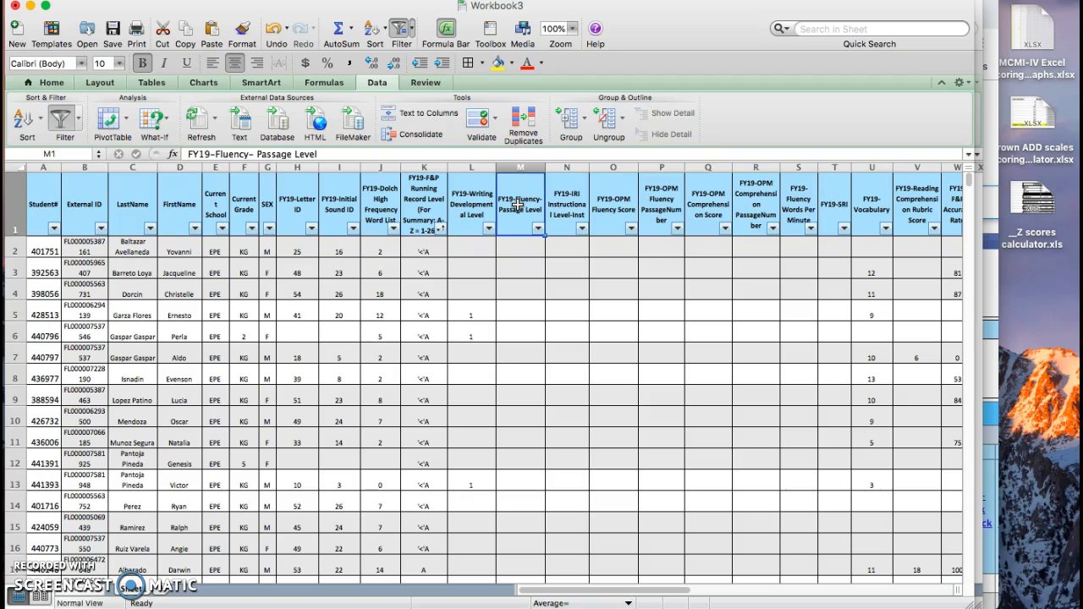
left_click(472, 201)
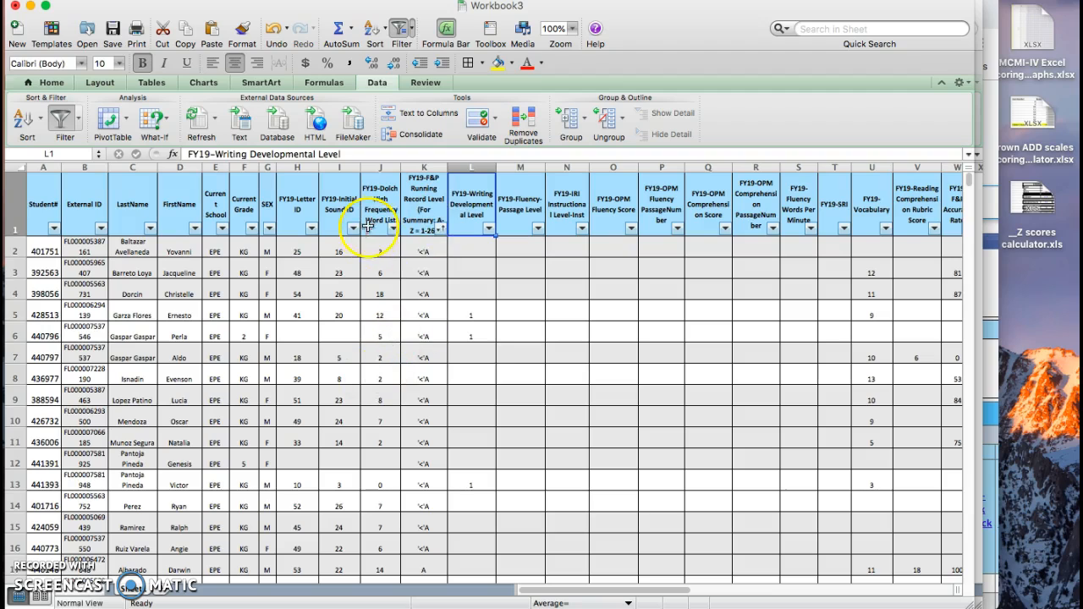
left_click(423, 203)
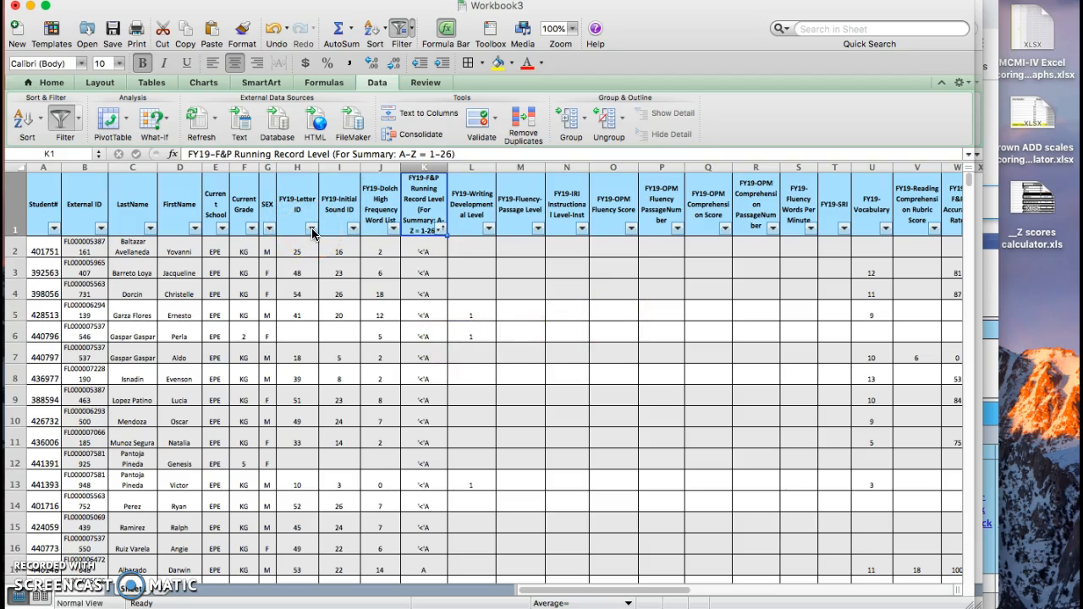
Step: Sort the student rows by FY19-Dolch High Frequency Word List score in ascending order
left_click(392, 229)
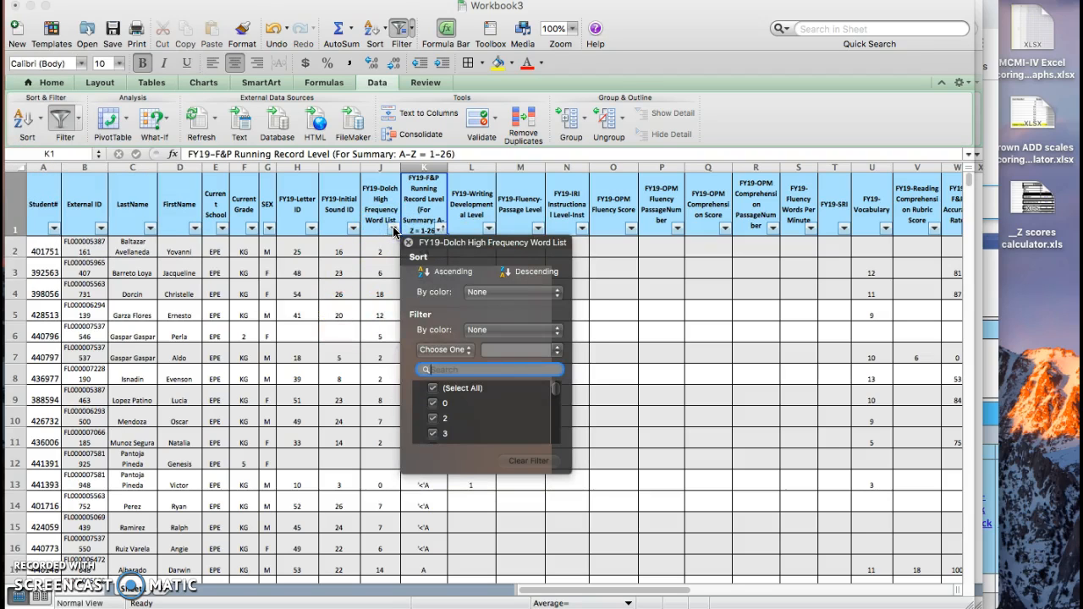
left_click(372, 246)
left_click(378, 207)
left_click(380, 273)
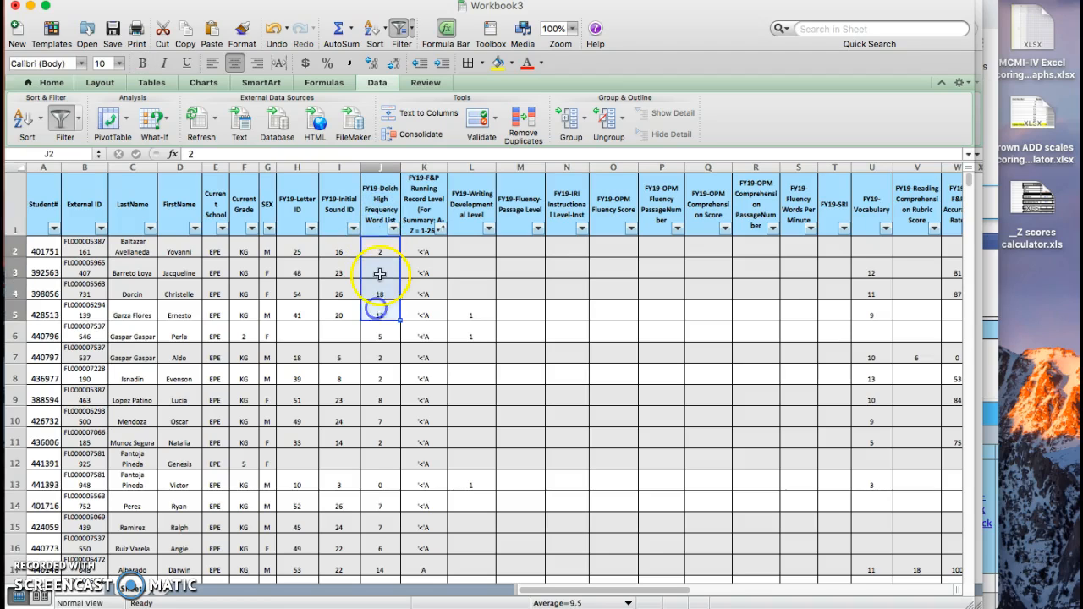
left_click(394, 228)
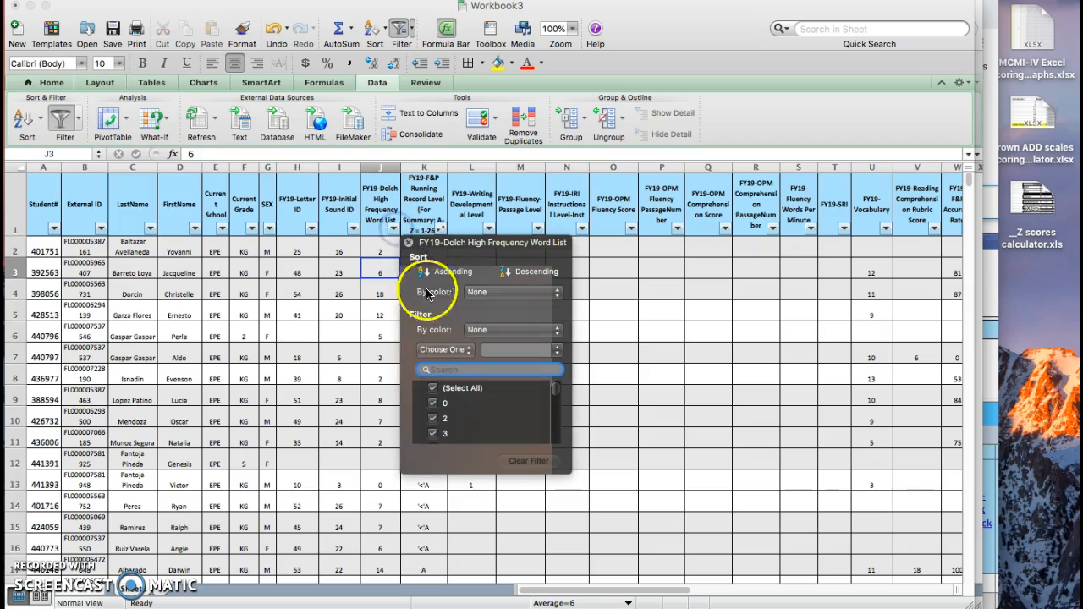
left_click(449, 271)
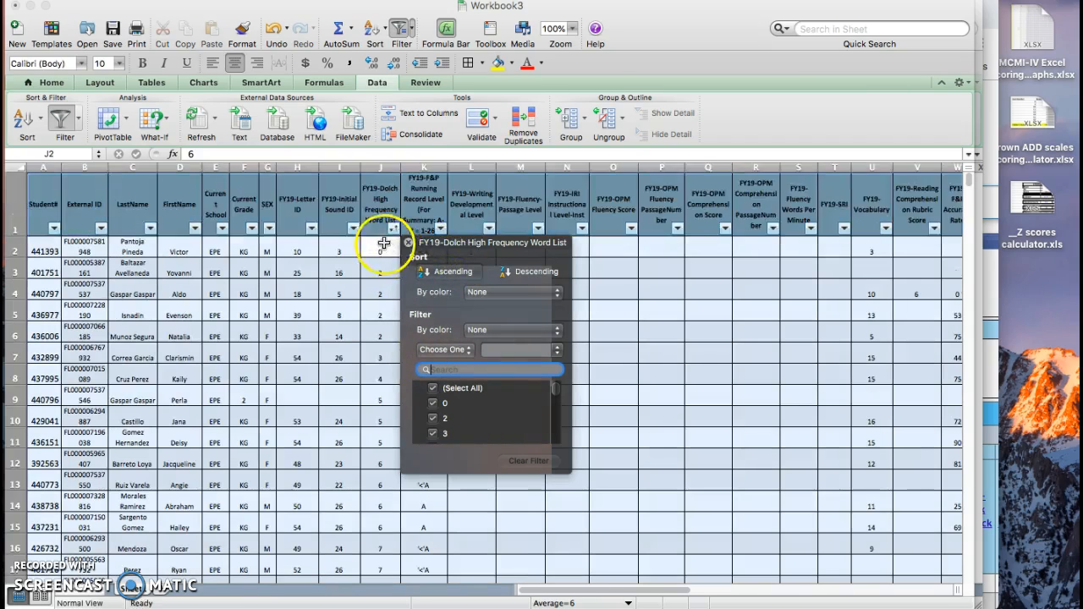
Step: Select the FY19-Dolch High Frequency Word List scores from 0 through the first 18 to average them
left_click(378, 246)
left_click_drag(379, 315, 375, 594)
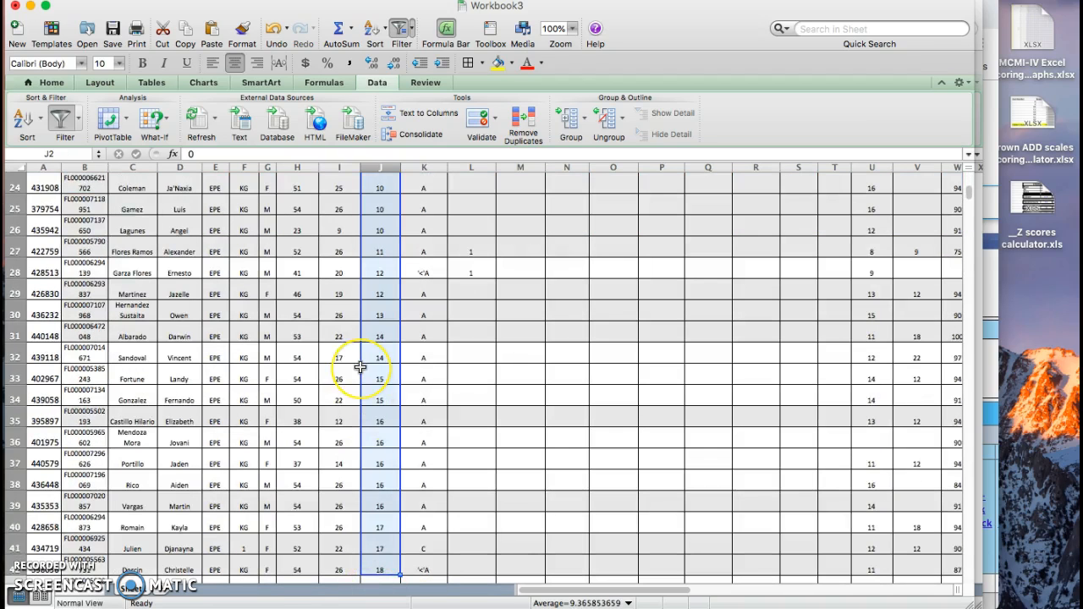